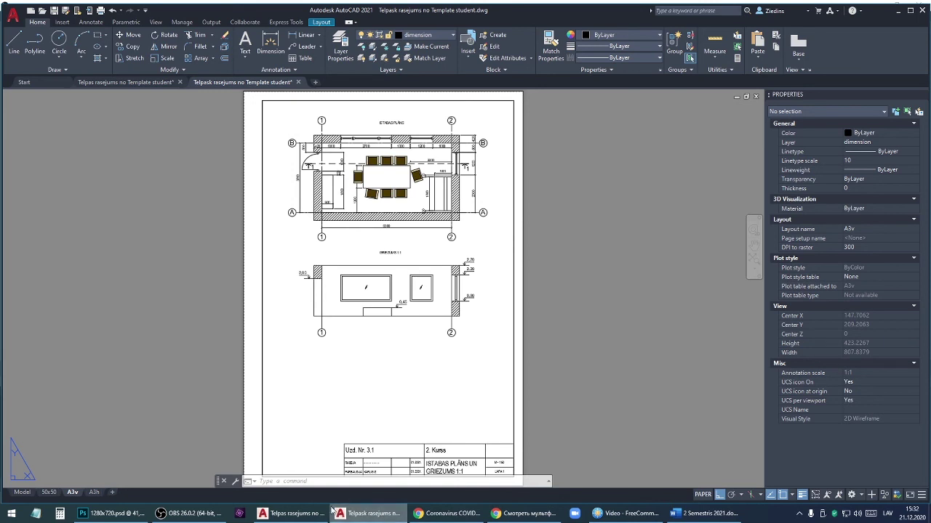
Review the finished table in the reference drawing and its A3h layout, then return.
left_click(296, 515)
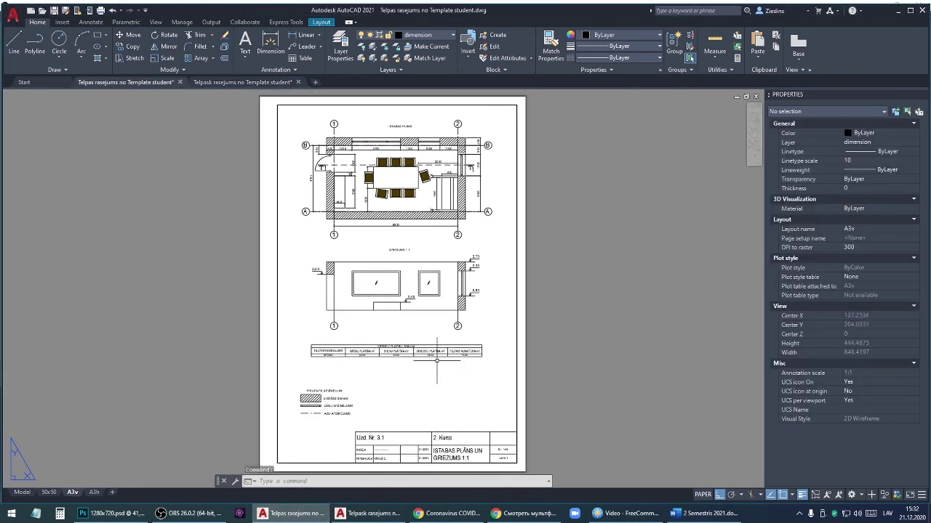
scroll(392, 377, "up", 4)
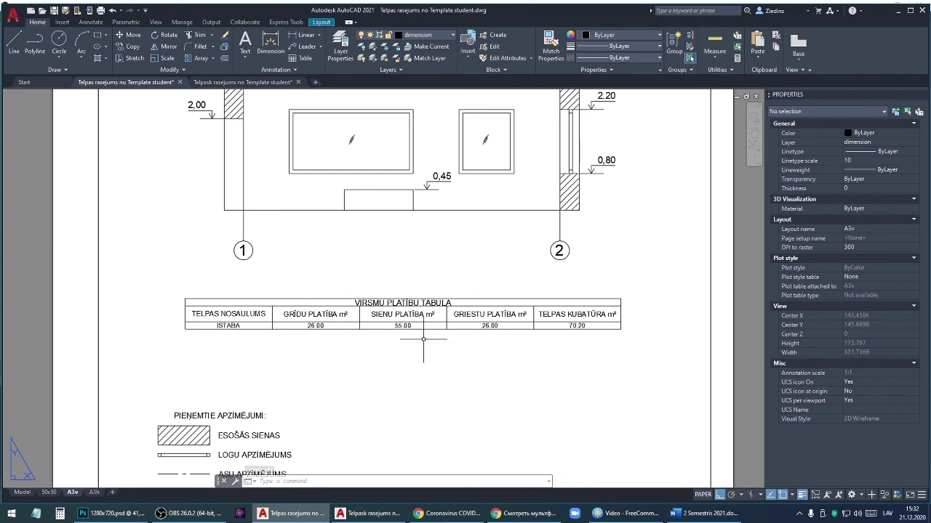
scroll(423, 339, "down", 2)
scroll(302, 423, "up", 3)
scroll(298, 422, "down", 5)
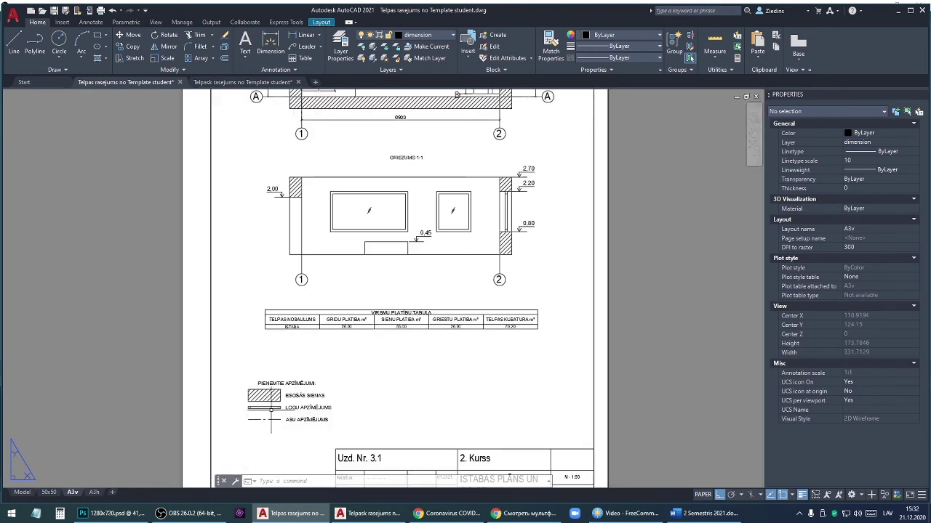
key("ctrl+Page_Down")
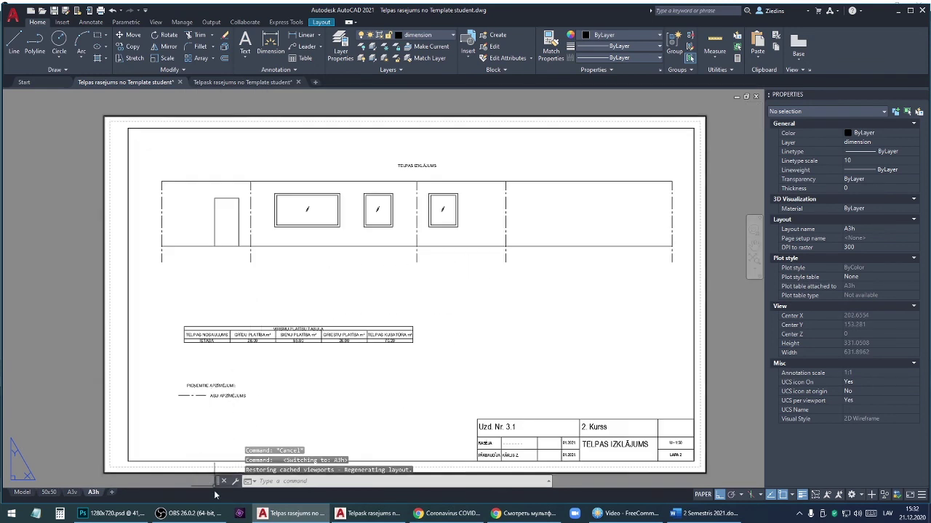
left_click(372, 515)
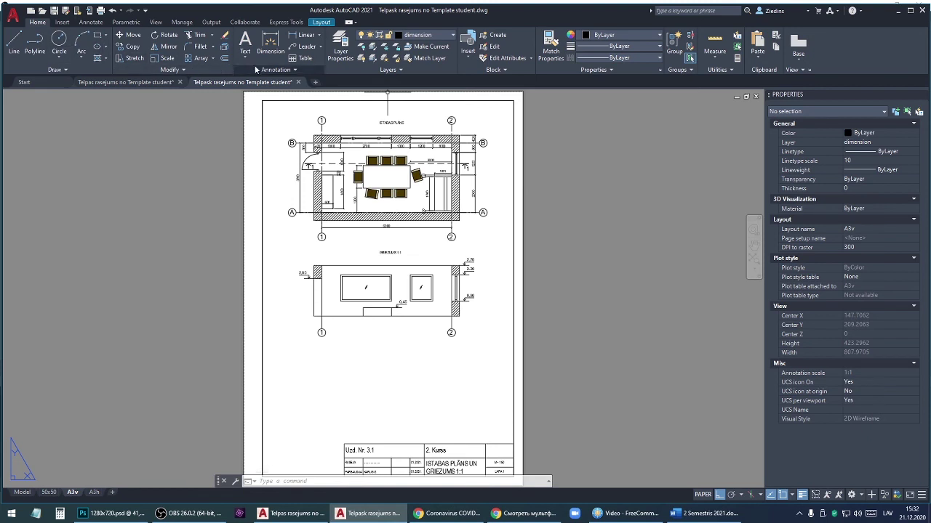
Start a new table insertion and open the Table Style manager, keeping Standard selected.
left_click(306, 59)
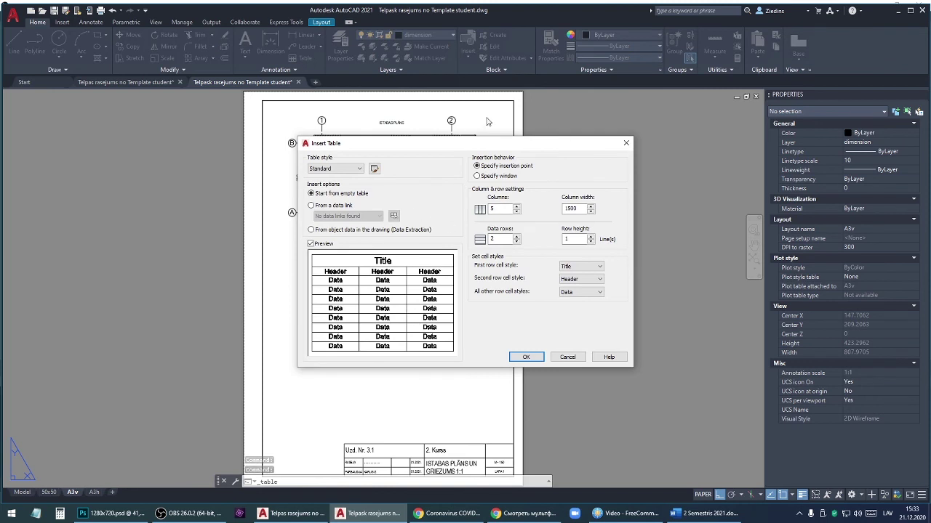
left_click_drag(397, 144, 252, 119)
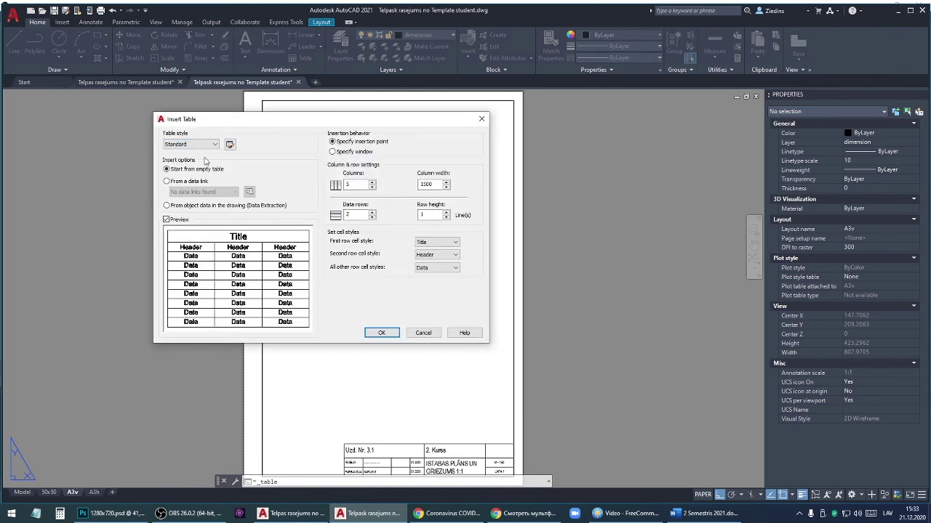
left_click(188, 144)
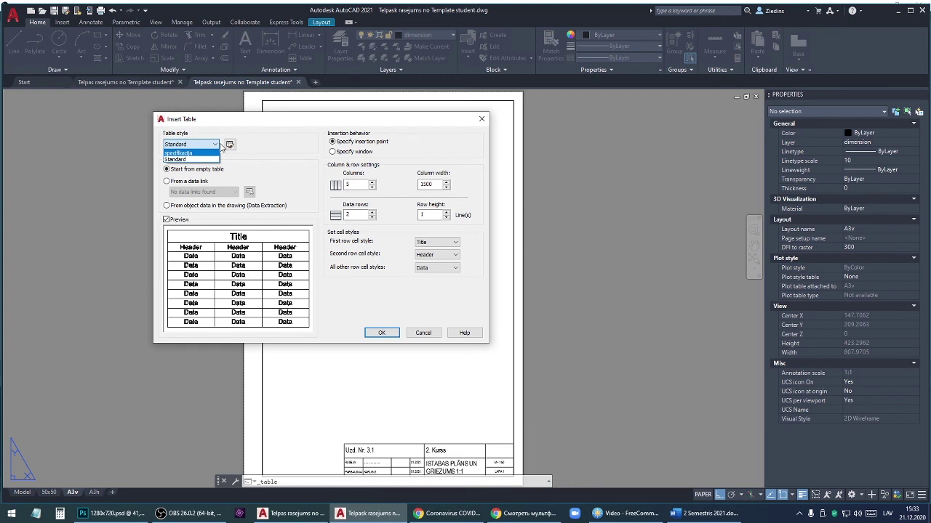
left_click(231, 148)
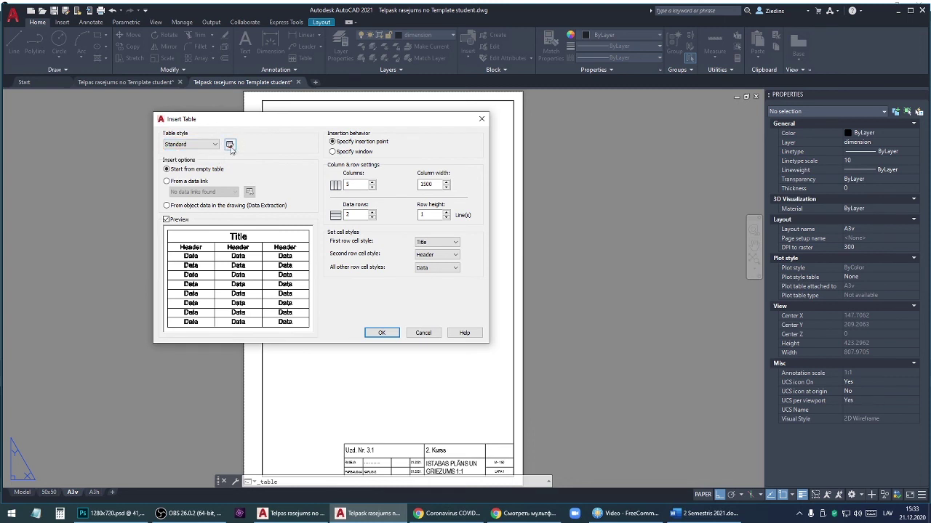
left_click(229, 145)
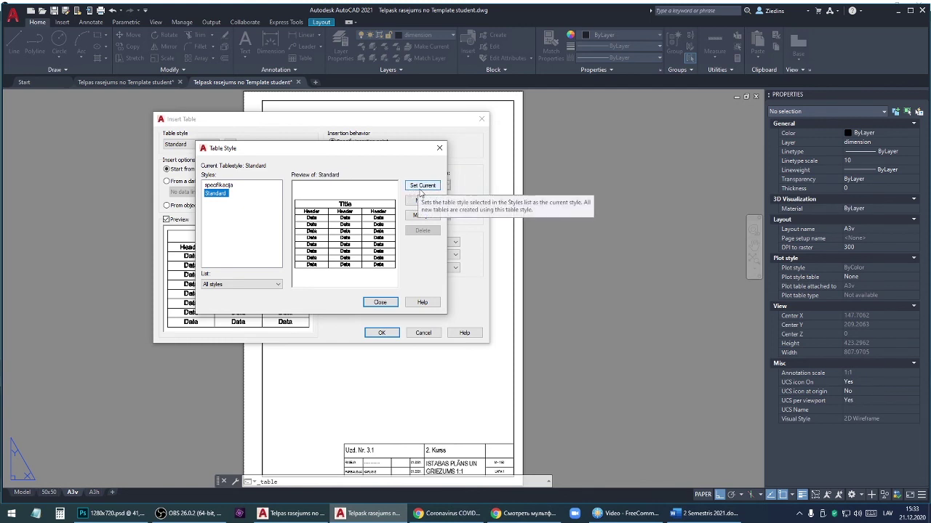
Create a new table style named Specifikacija with Standard as its starting style.
left_click(422, 202)
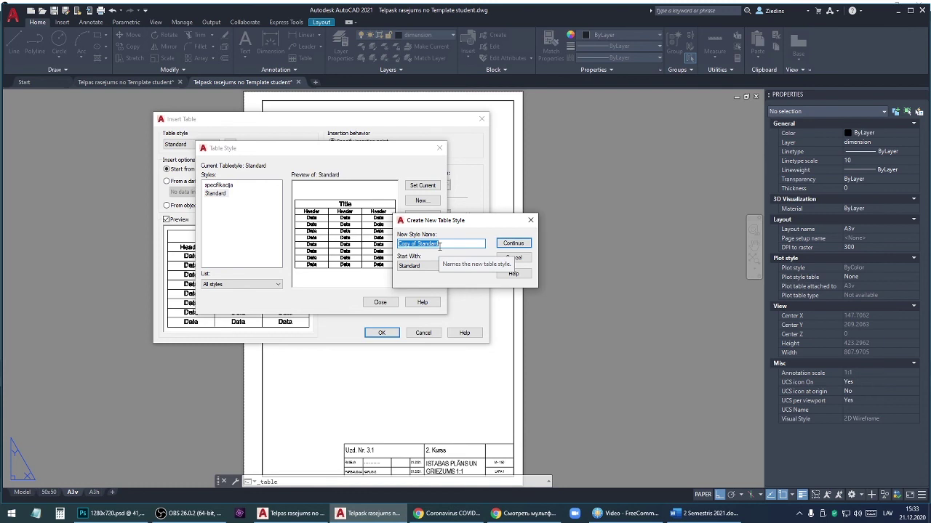
type("Specifik")
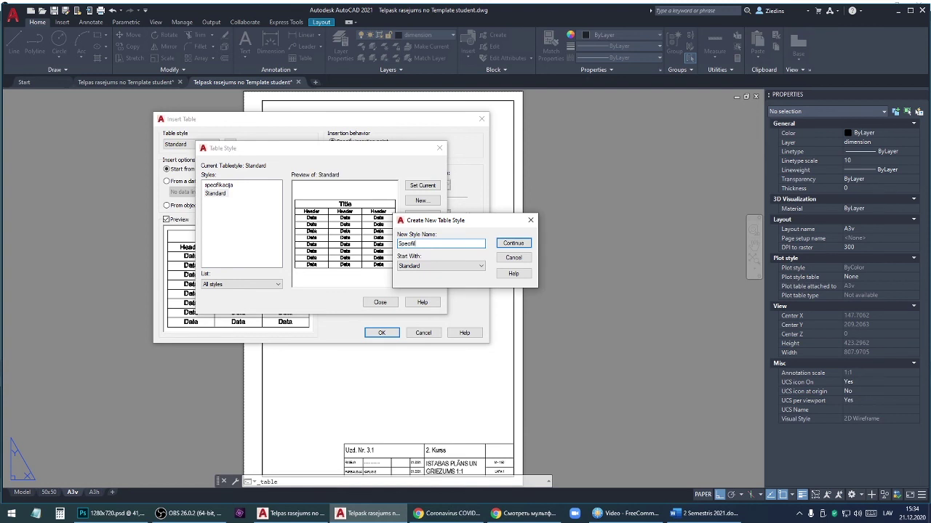
type("acija")
left_click(404, 266)
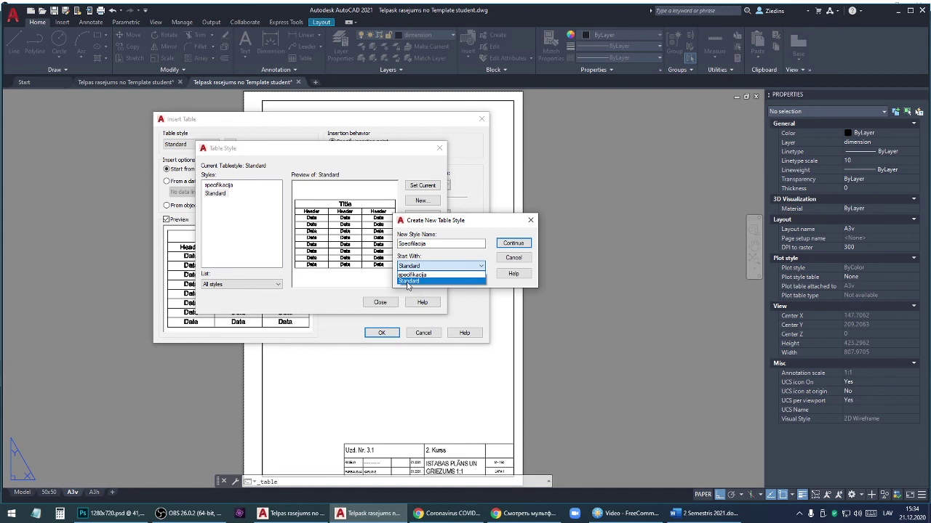
left_click(407, 282)
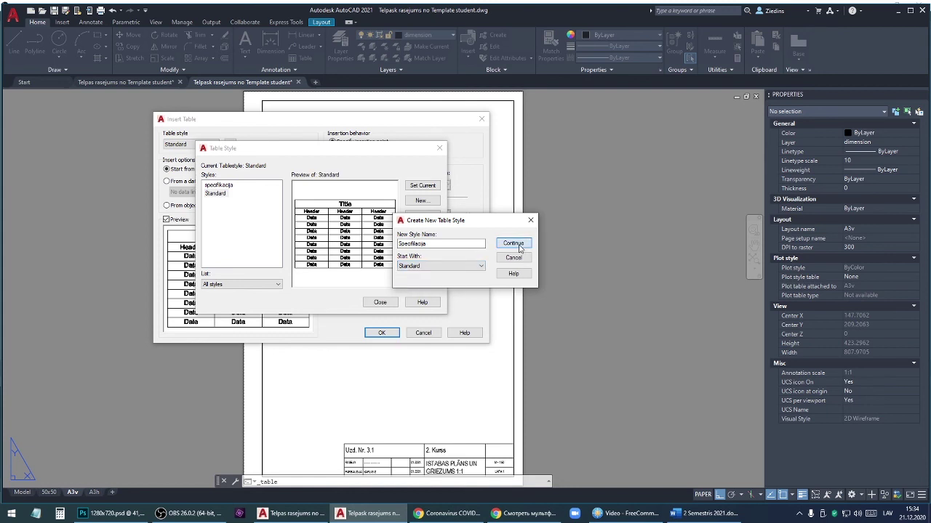
Set the Data cell text style to KZ 1_50 and check its height of 120.
left_click(520, 248)
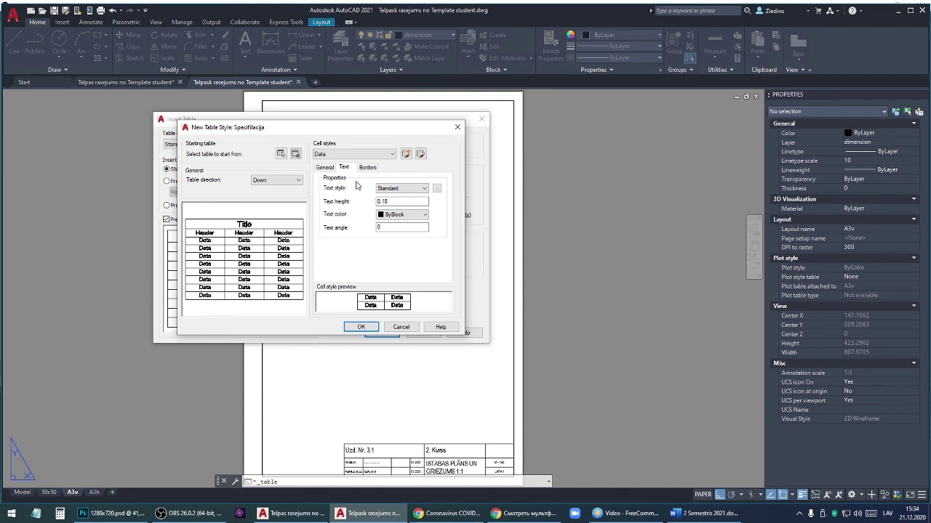
left_click(353, 157)
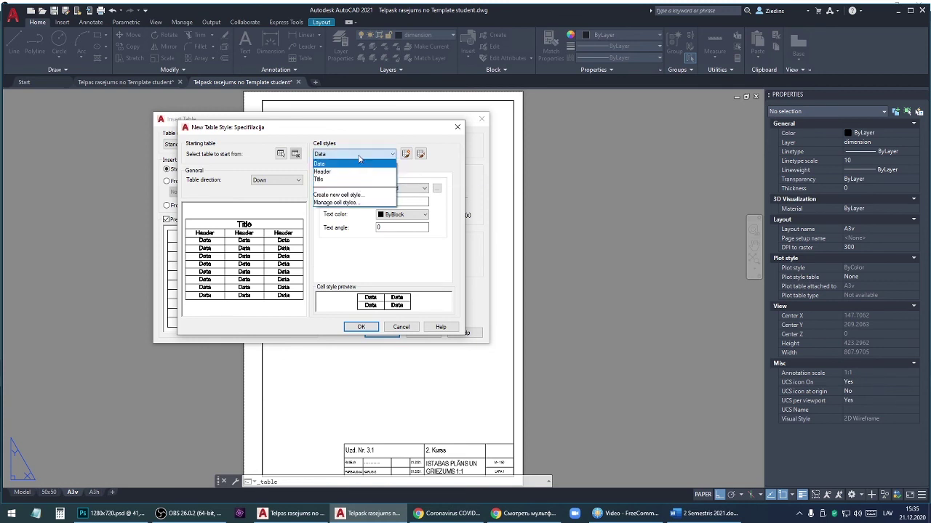
left_click(353, 163)
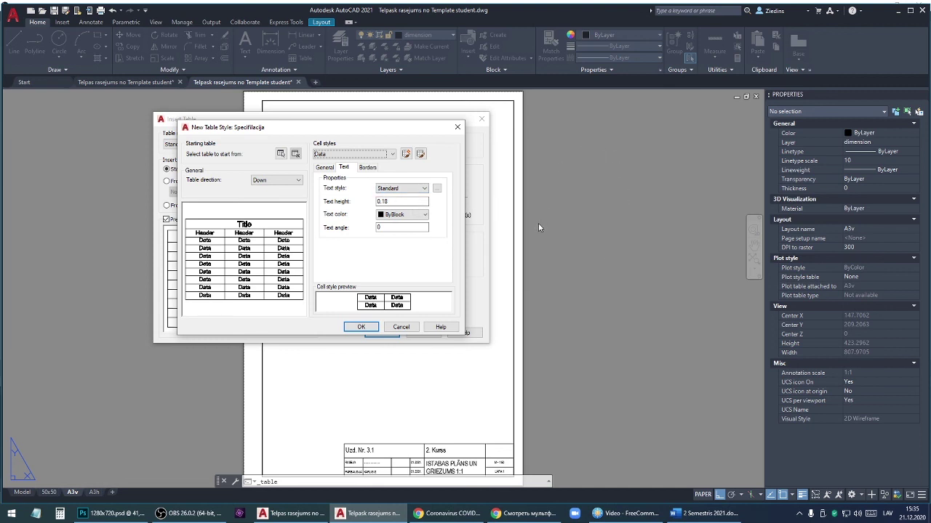
left_click(408, 193)
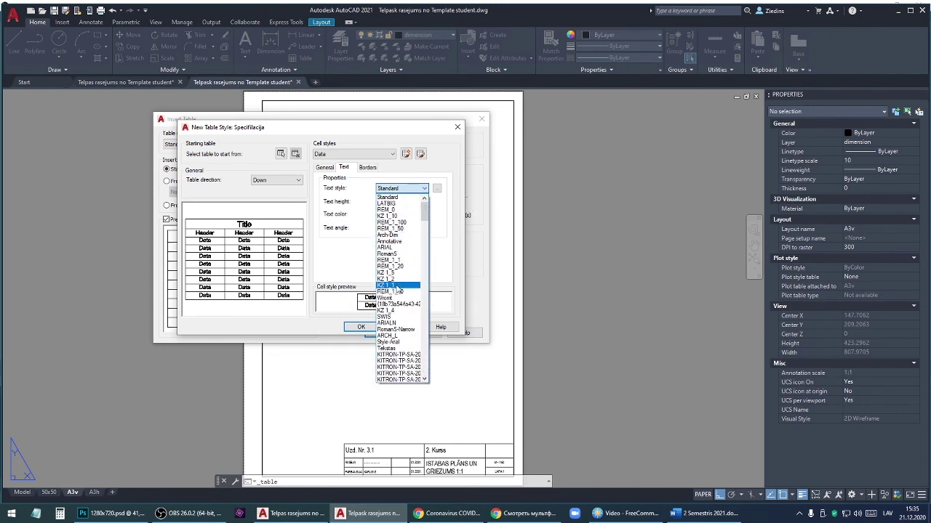
scroll(399, 313, "down", 10)
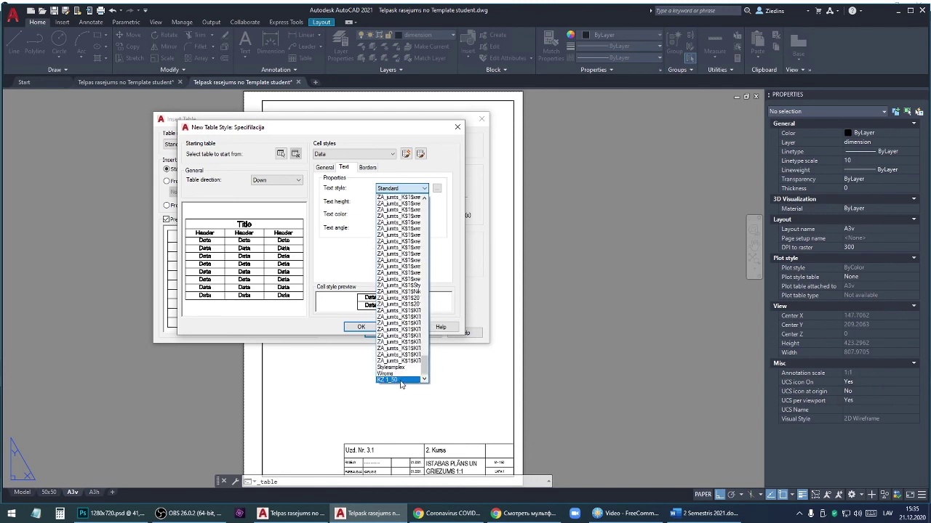
left_click(401, 381)
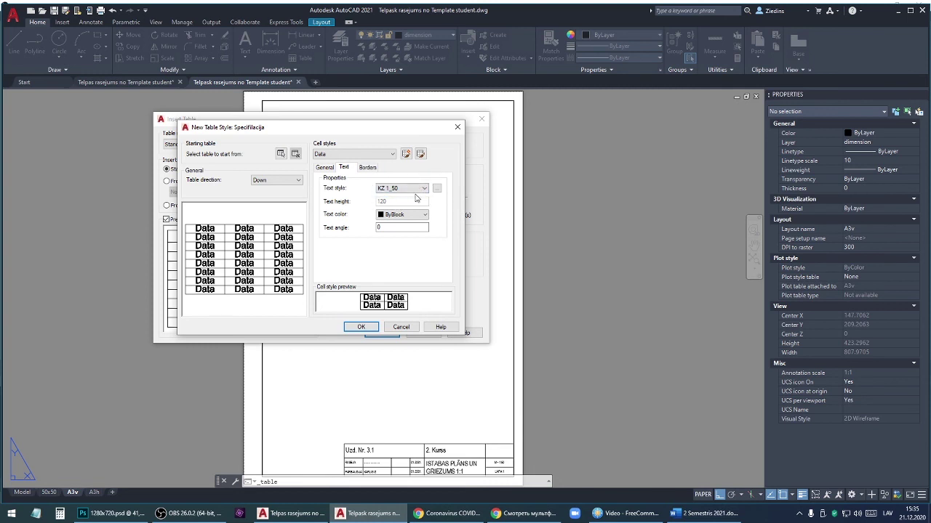
left_click(437, 189)
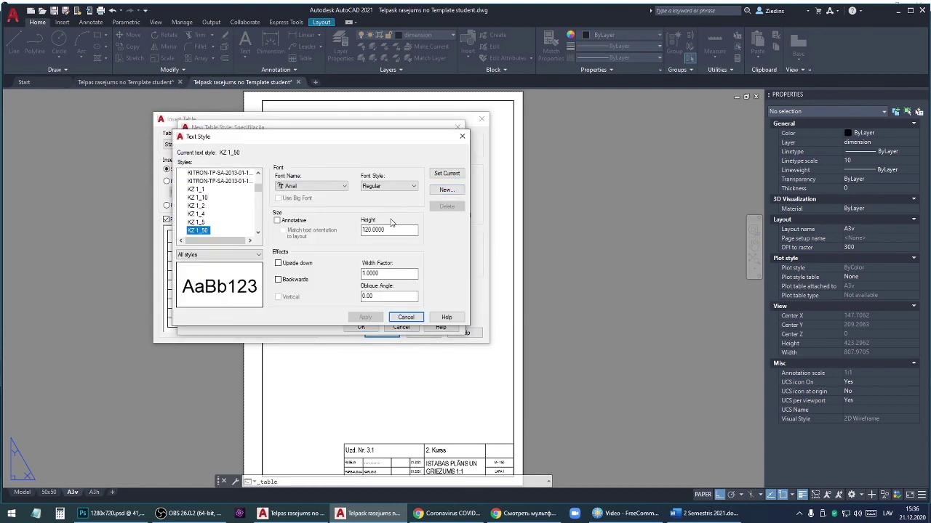
key("Escape")
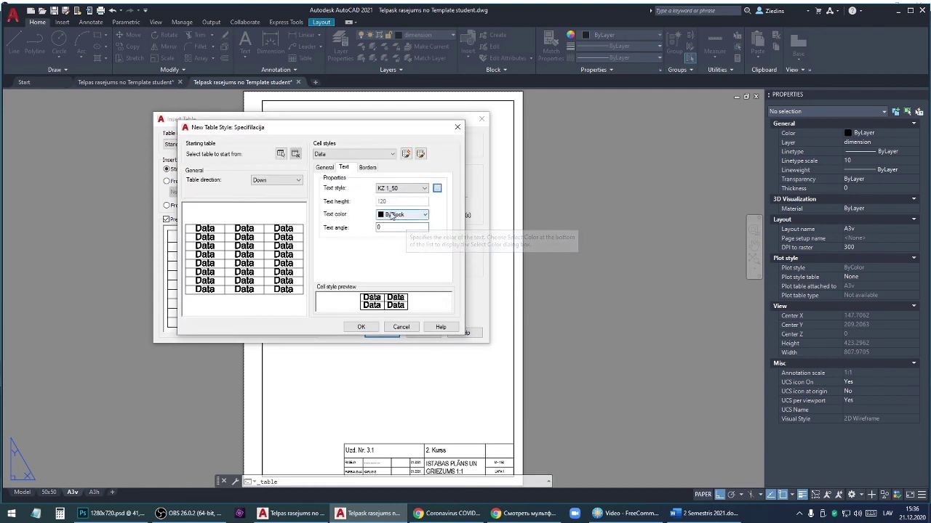
Give Data cells Middle Center alignment with 0.5 horizontal and vertical margins.
left_click(327, 168)
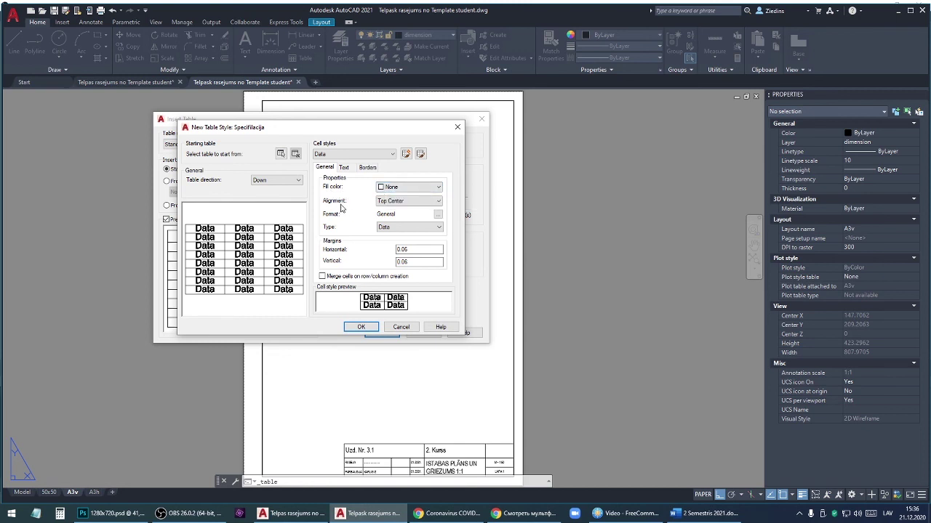
left_click(407, 208)
left_click(402, 243)
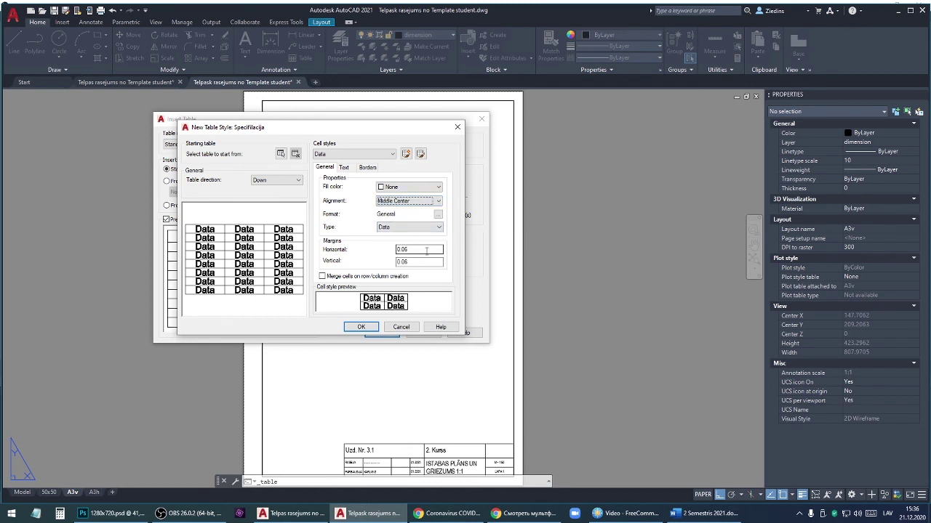
left_click_drag(426, 250, 364, 251)
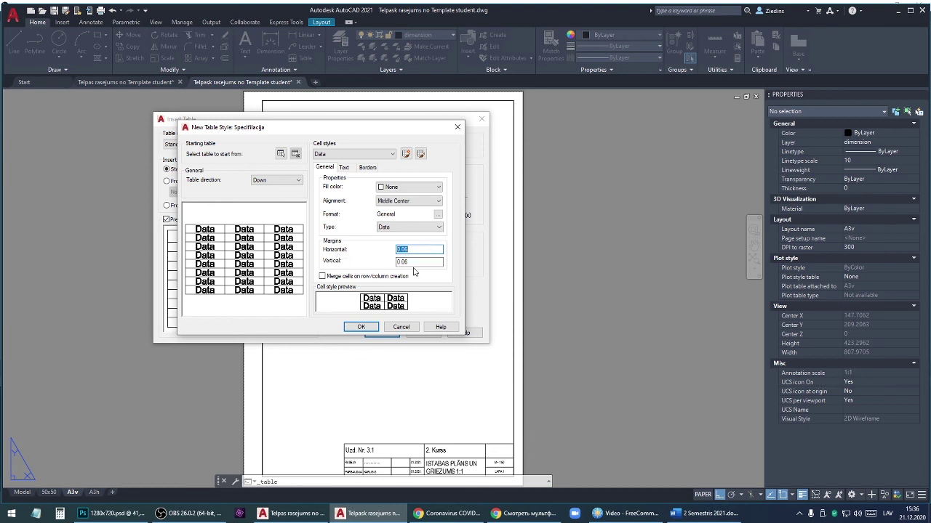
type("0")
key("Tab")
type("0")
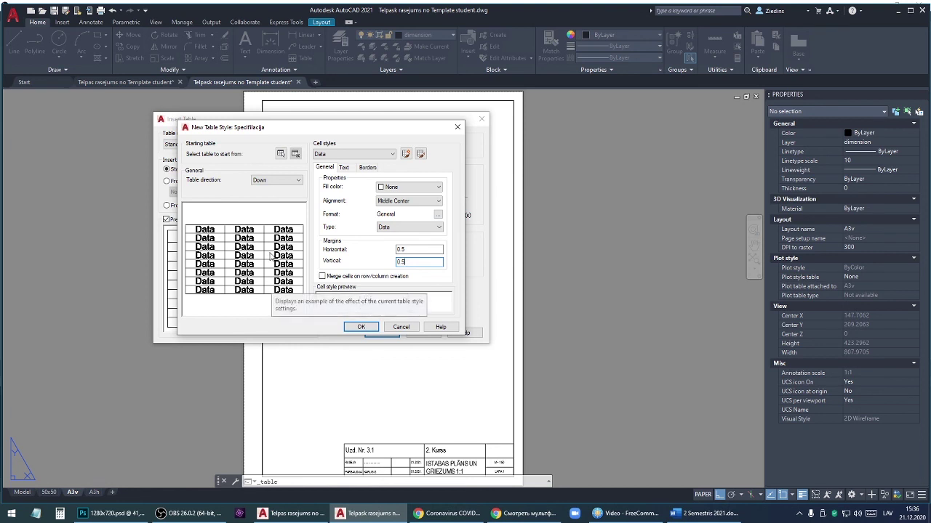
left_click(355, 154)
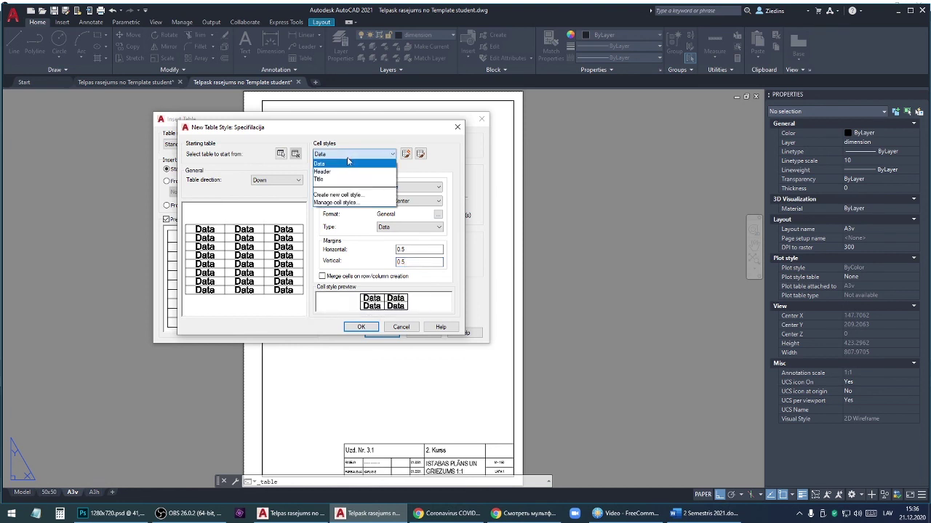
Give the Header cell style Middle Center alignment, 0.5 margins and KZ 1_50 text.
left_click(333, 172)
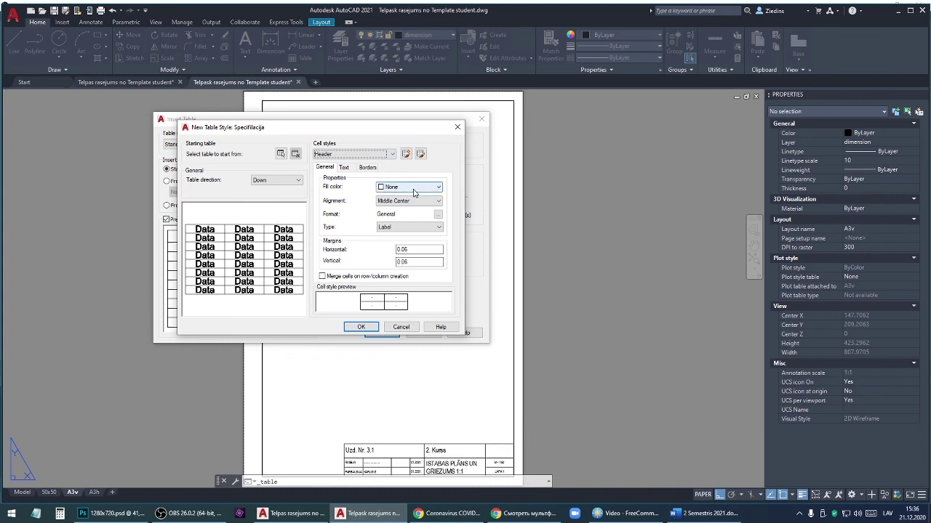
left_click(407, 201)
left_click(398, 241)
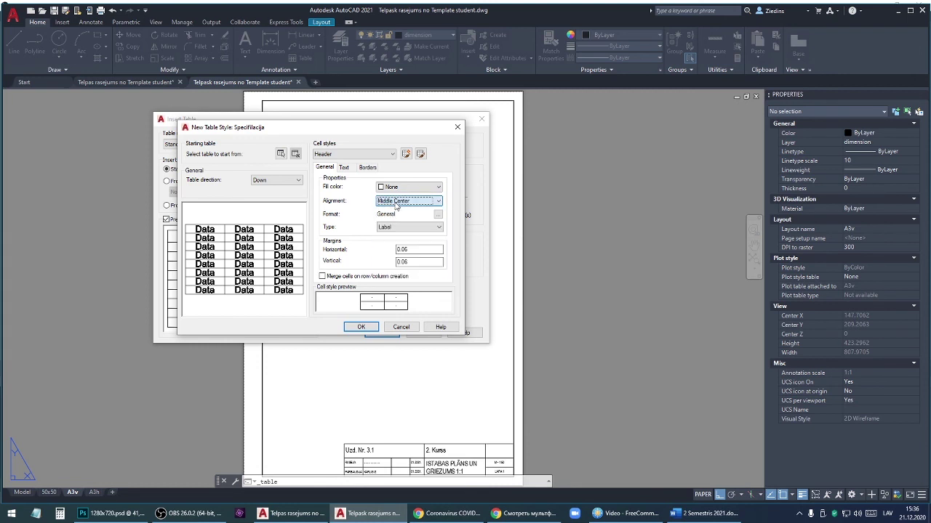
double_click(411, 249)
type("0.")
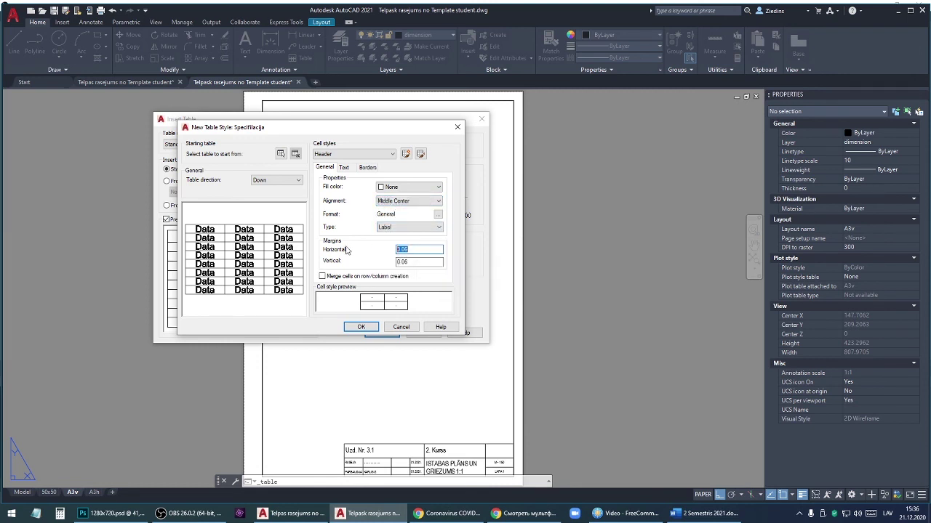
type("5")
key("Tab")
type("0")
left_click(346, 168)
left_click(419, 195)
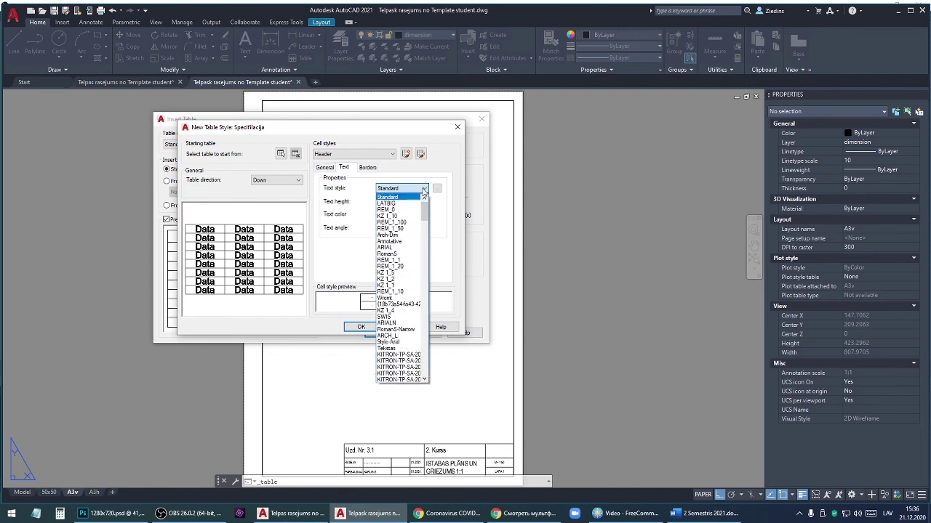
left_click_drag(425, 211, 422, 376)
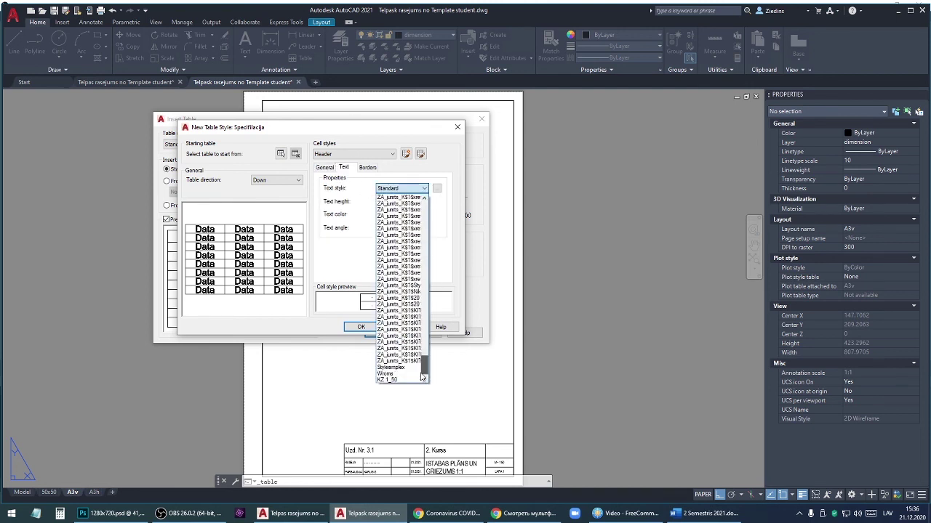
left_click(391, 381)
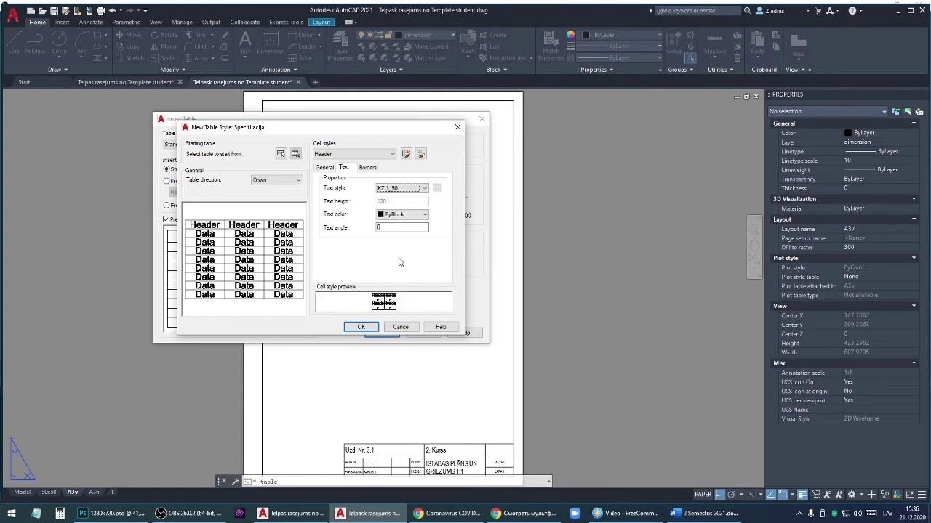
Set the Title cell style to KZ 1_50 text with 0.5 horizontal and vertical margins.
left_click(352, 151)
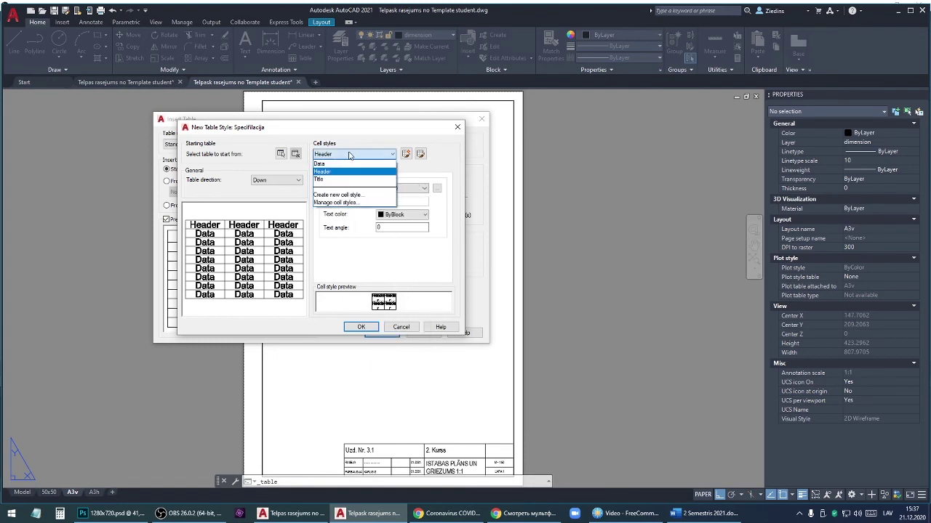
left_click(334, 182)
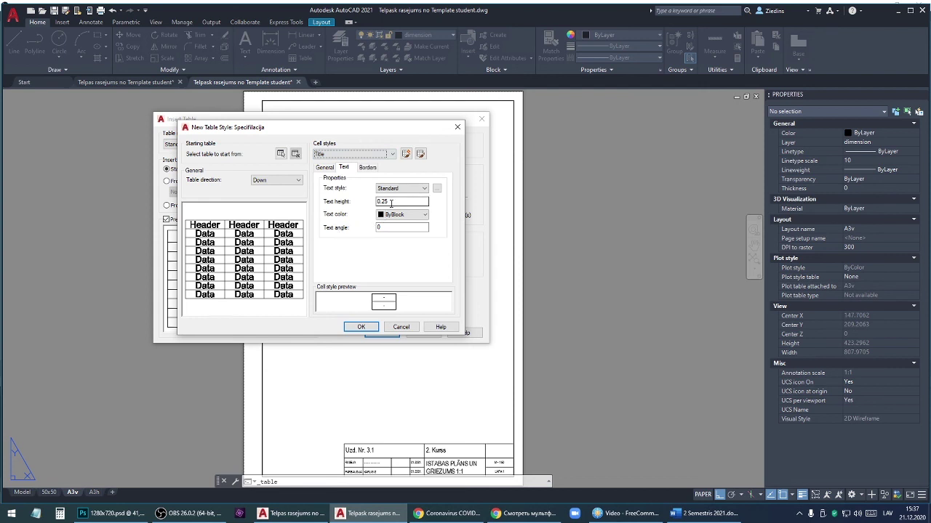
left_click(412, 190)
scroll(408, 291, "down", 5)
scroll(407, 327, "down", 5)
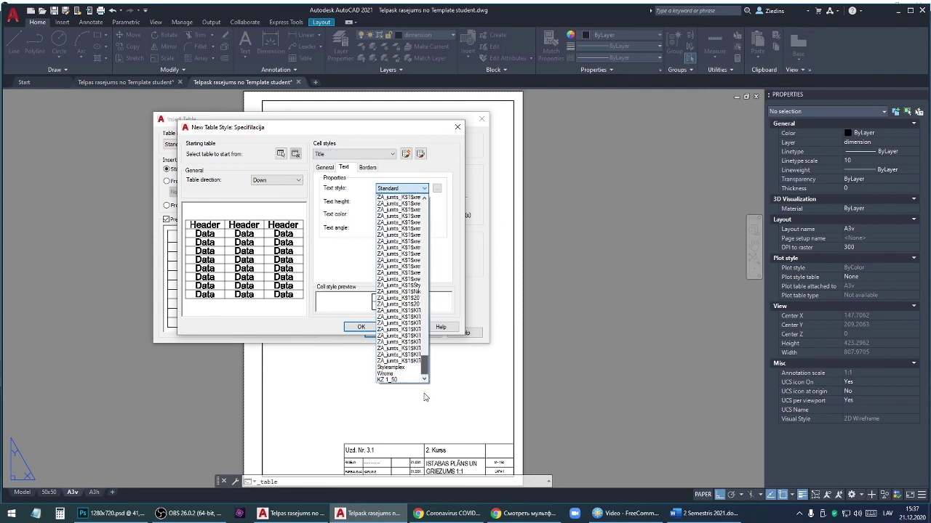
left_click(393, 382)
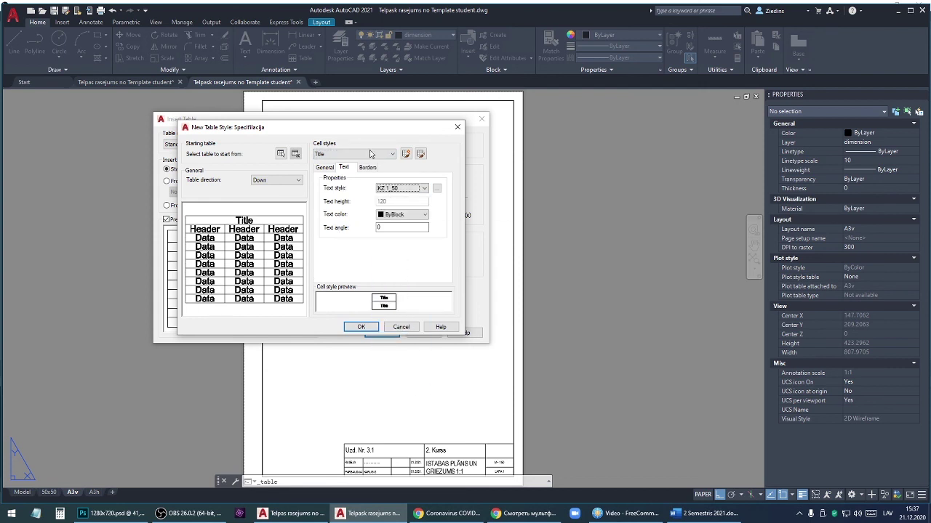
left_click(324, 172)
left_click_drag(429, 262, 353, 265)
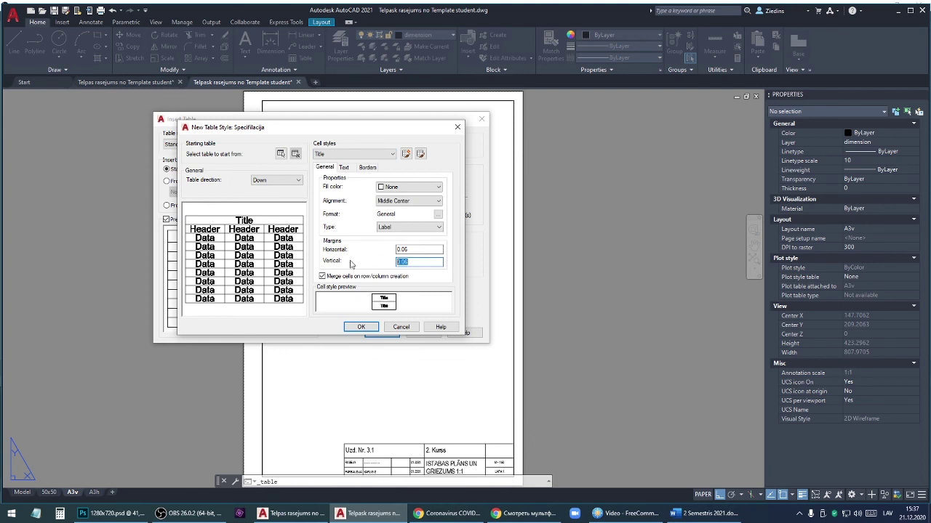
type("0")
key("shift+Tab")
type("0.5")
Save the Specifikacija table style, set it current, and close the Table Style manager.
left_click(362, 327)
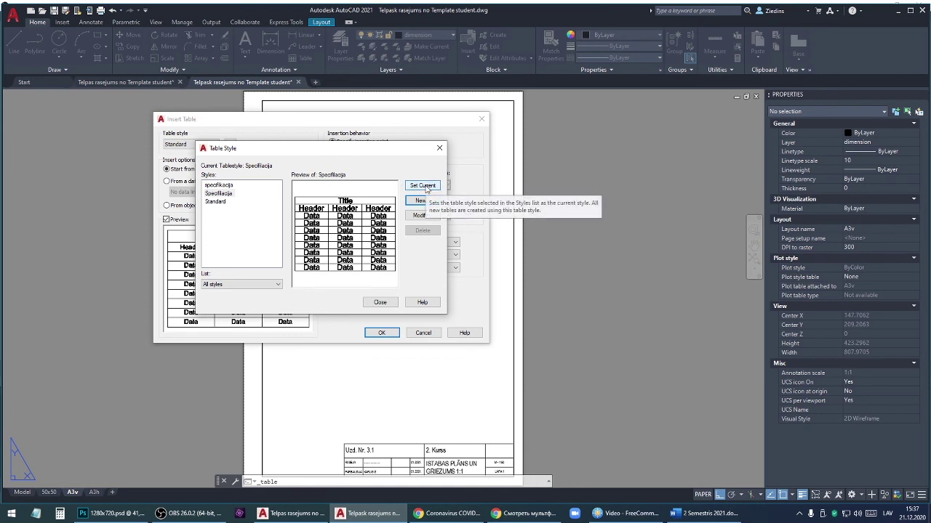
left_click(426, 188)
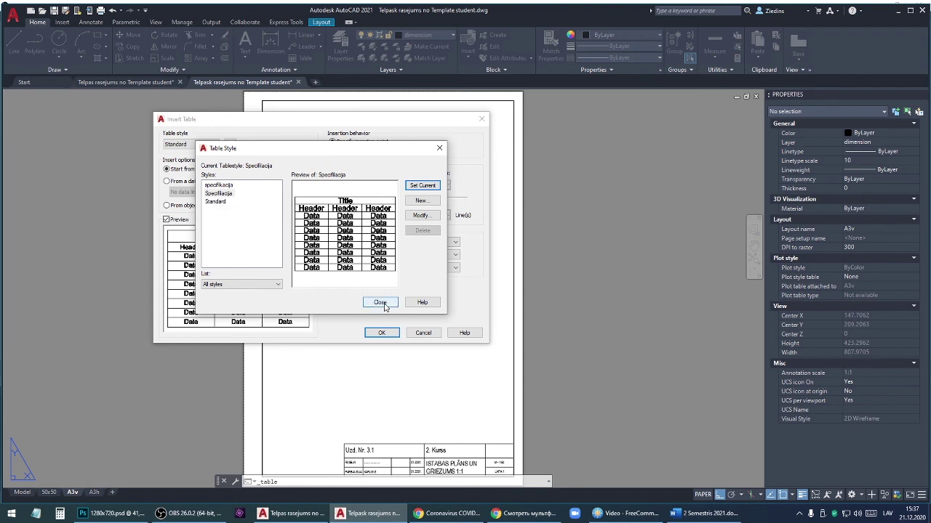
left_click(380, 303)
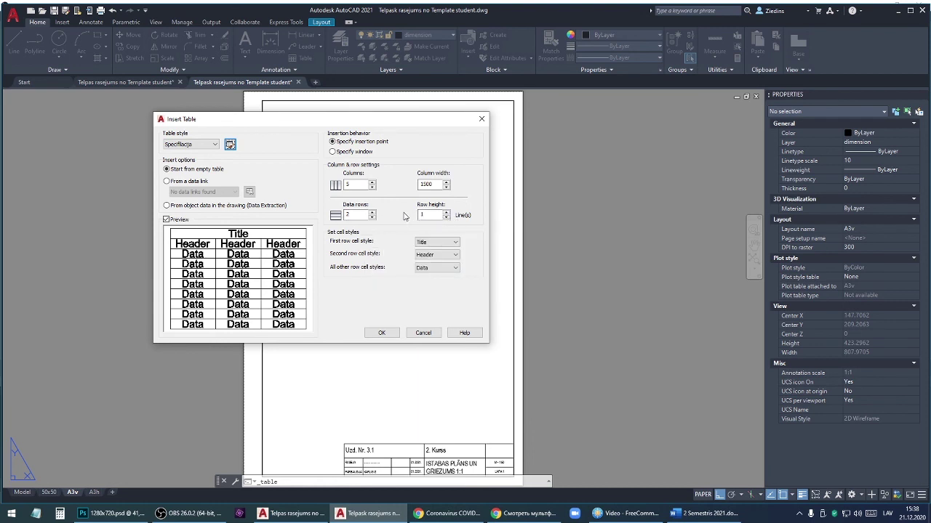
Cancel placement on the layout and place a Specifikacija table in model space below the sections.
left_click(382, 333)
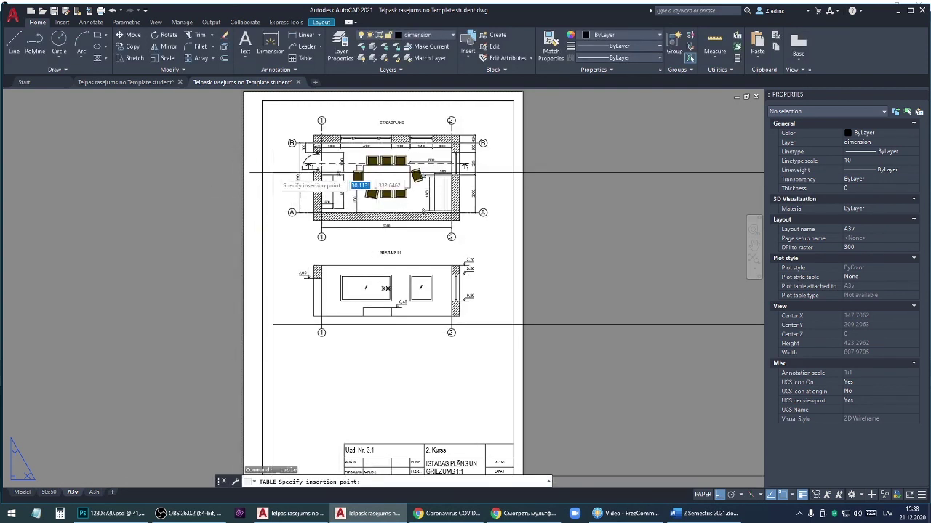
key("Escape")
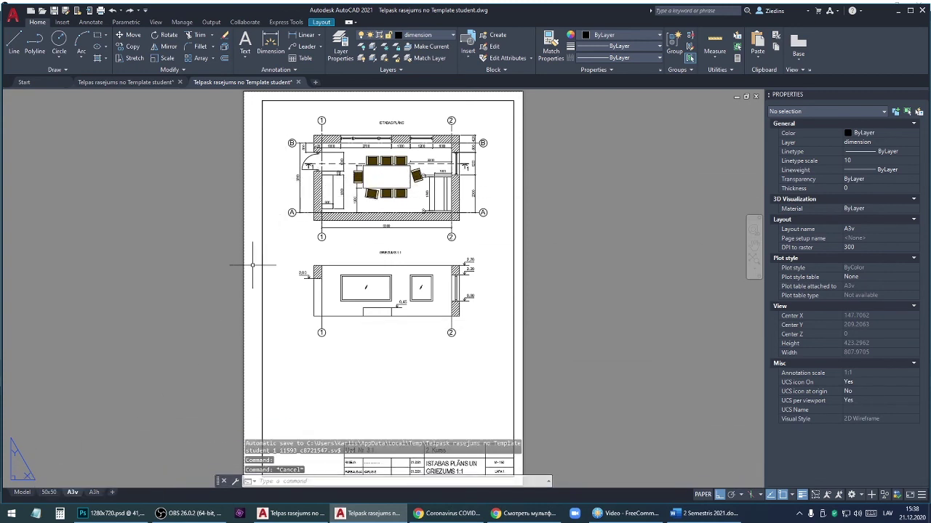
left_click(24, 493)
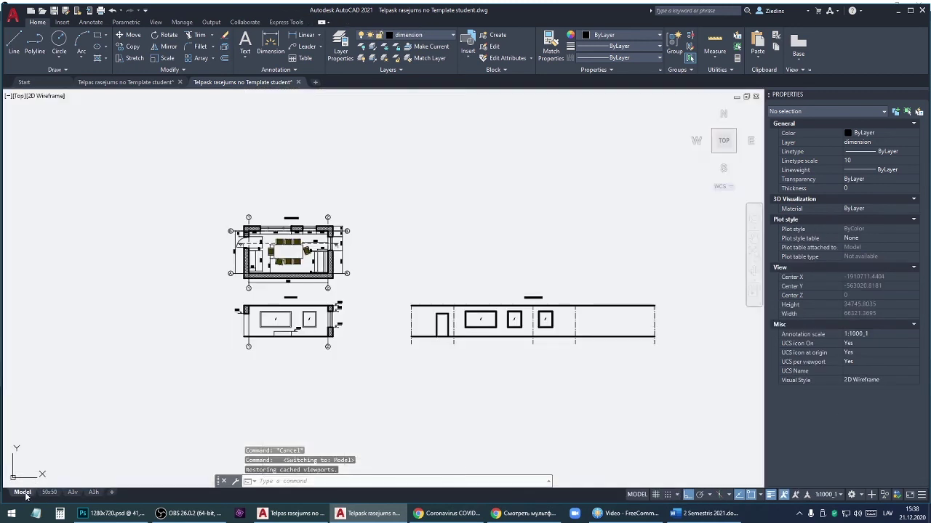
left_click(300, 59)
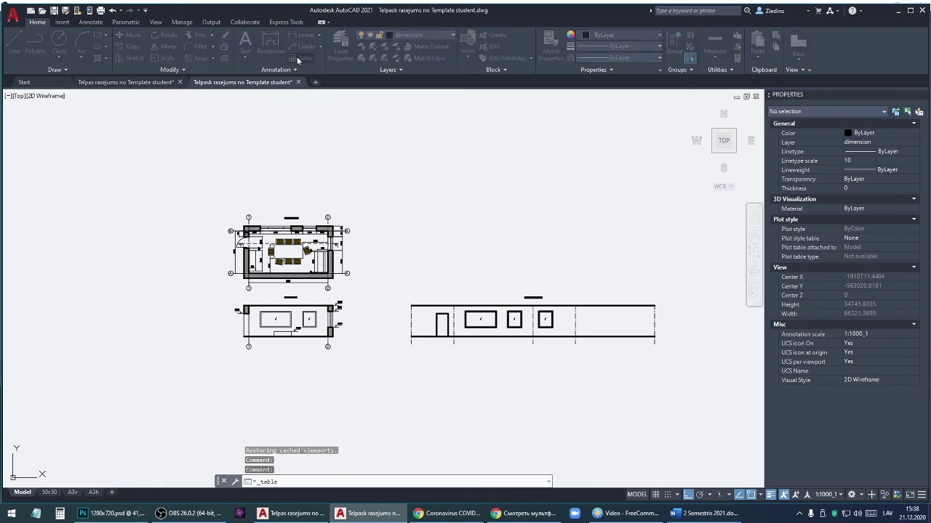
left_click(338, 169)
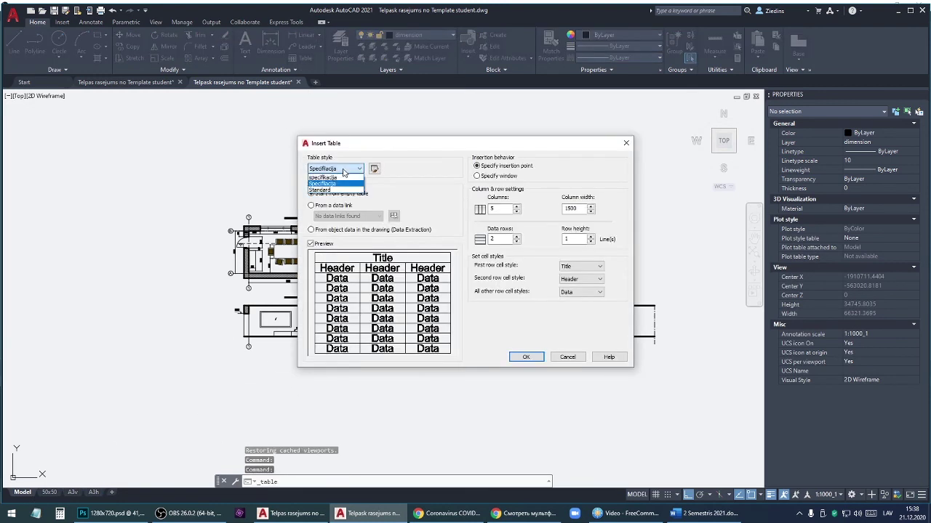
left_click(334, 184)
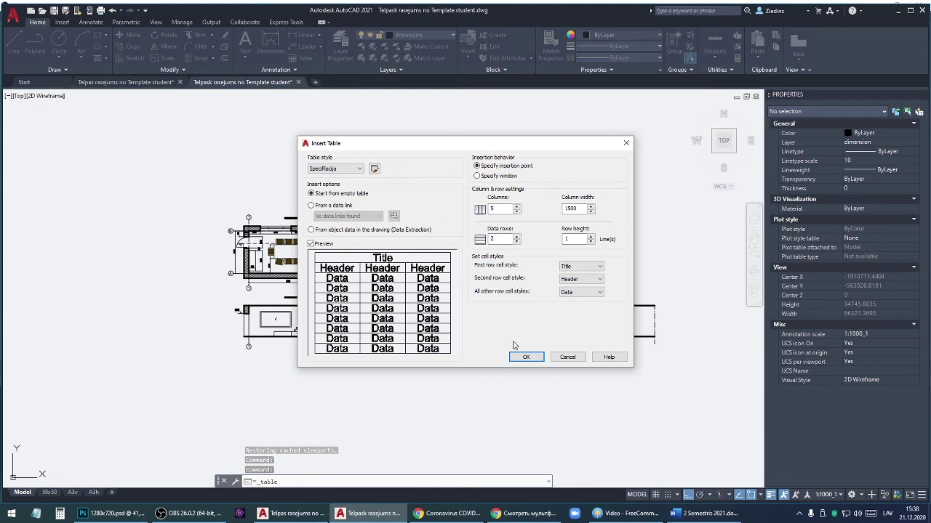
left_click(533, 358)
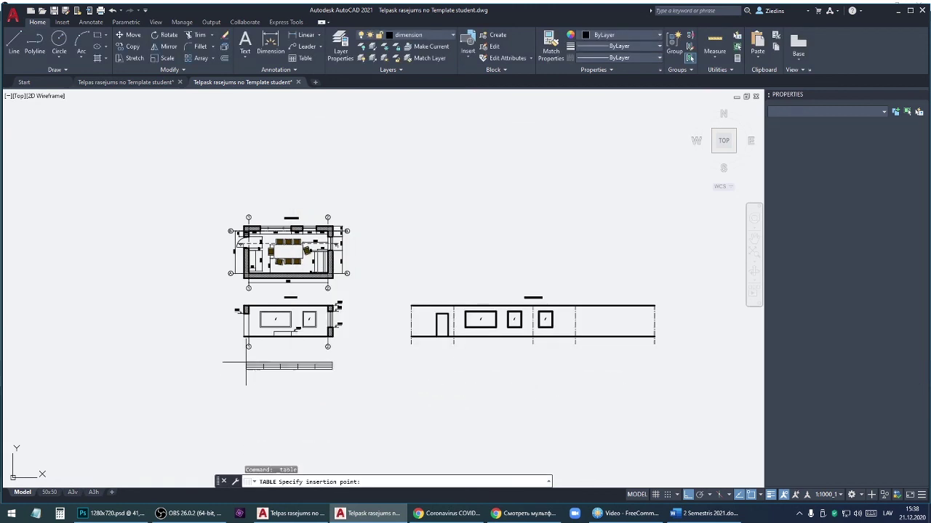
left_click(244, 362)
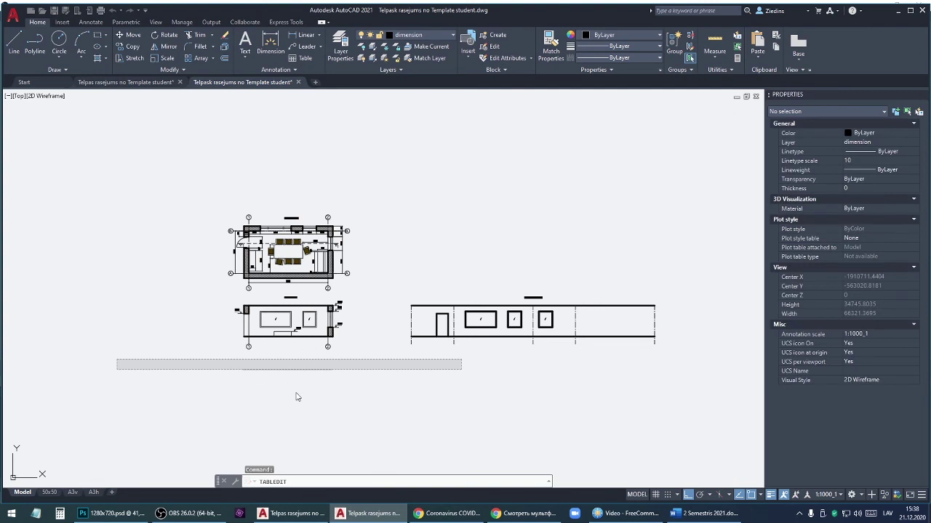
Type 'virsmu platību tabula' into the title cell and convert it to UPPERCASE.
left_click(295, 389)
scroll(264, 367, "up", 5)
scroll(247, 393, "up", 3)
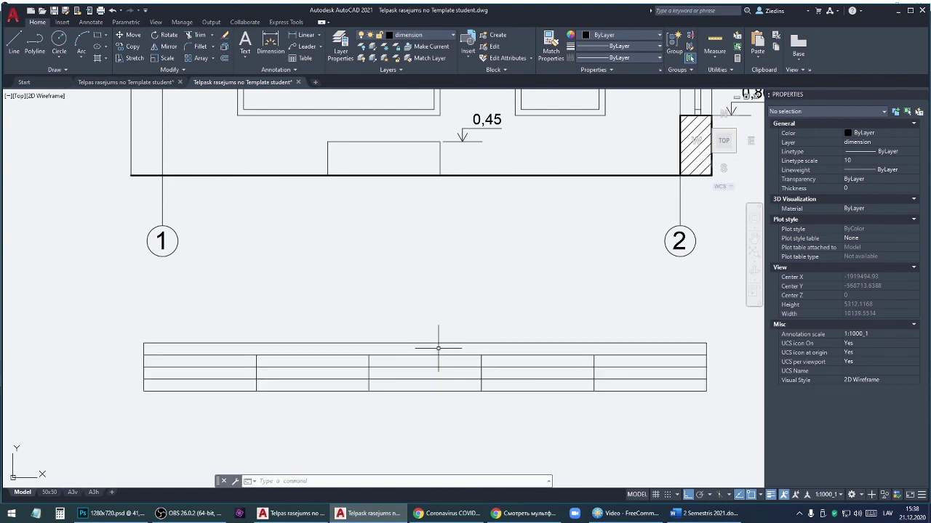
scroll(370, 447, "up", 2)
left_click(398, 293)
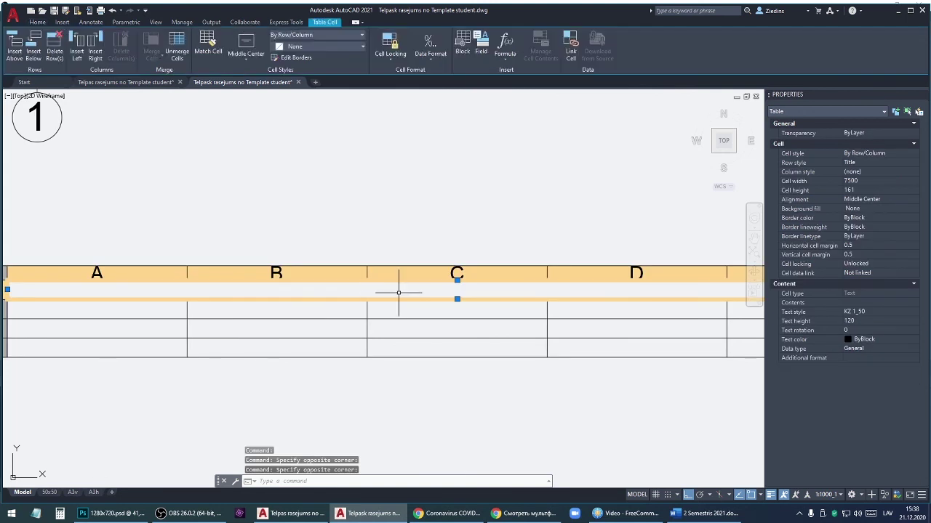
type("v")
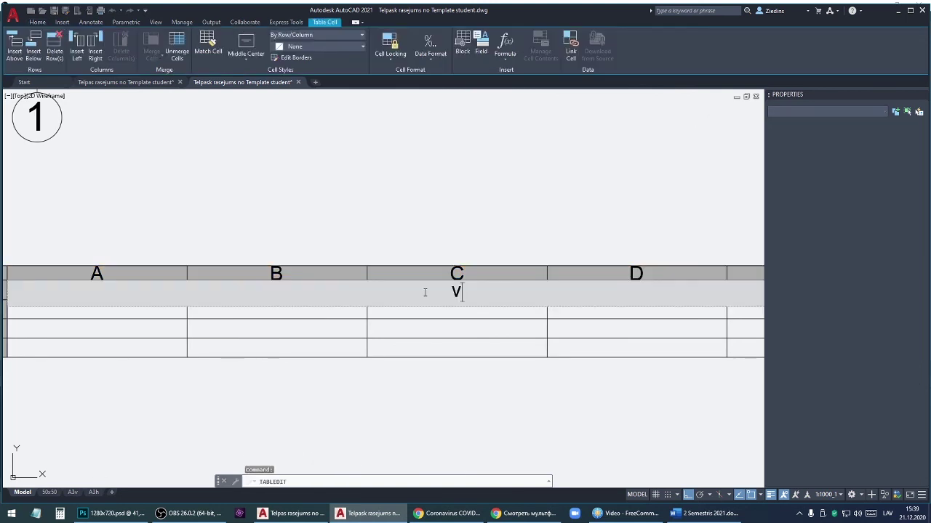
type("irsmu")
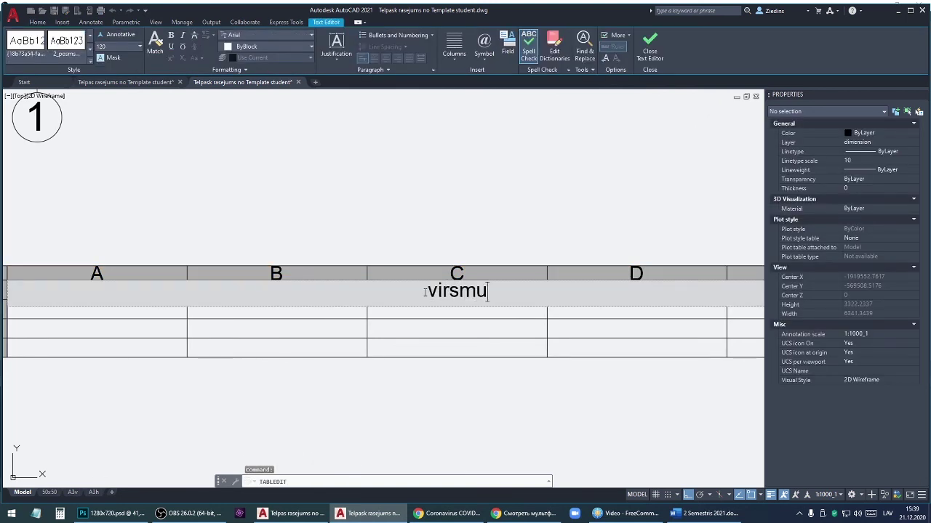
type(" platī")
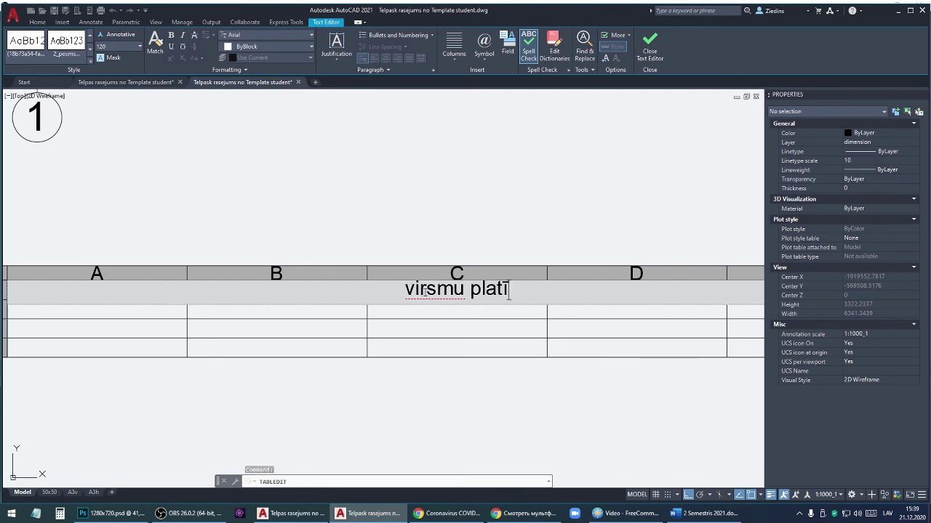
type("bu tabul")
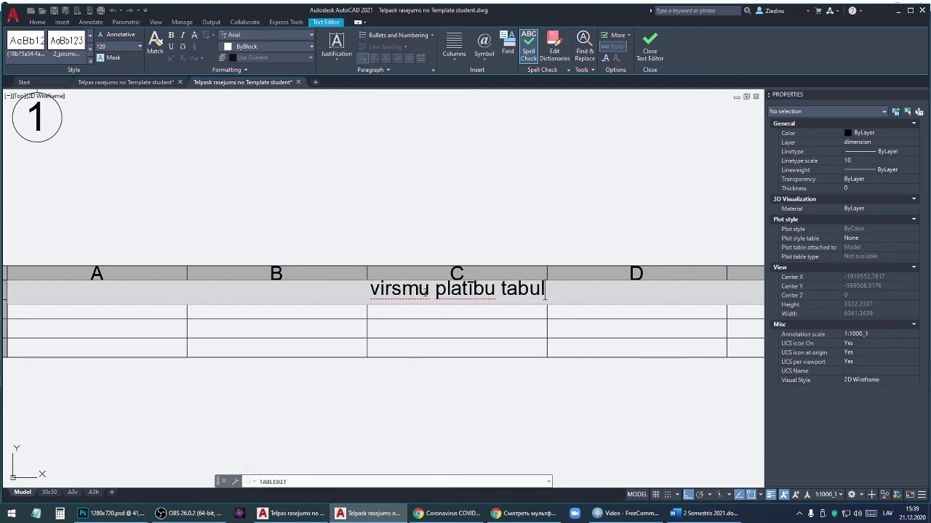
type("a")
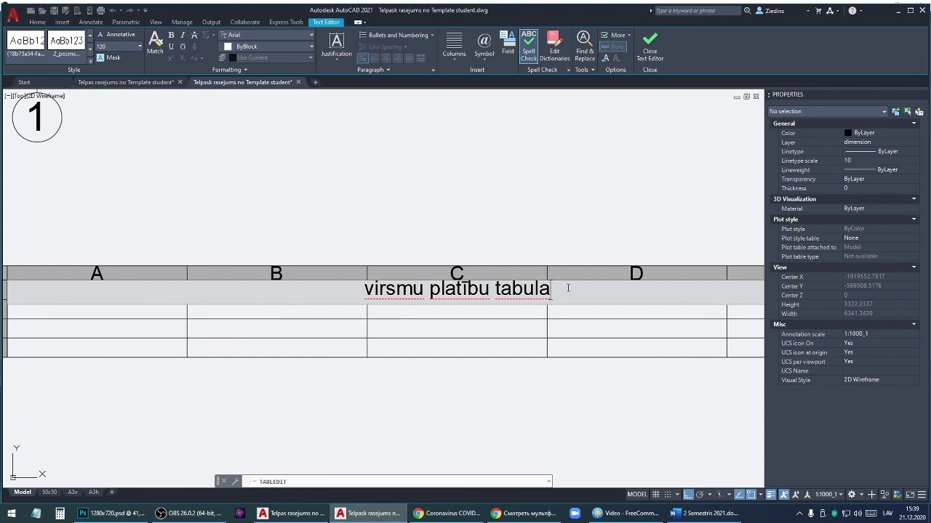
left_click_drag(568, 288, 363, 289)
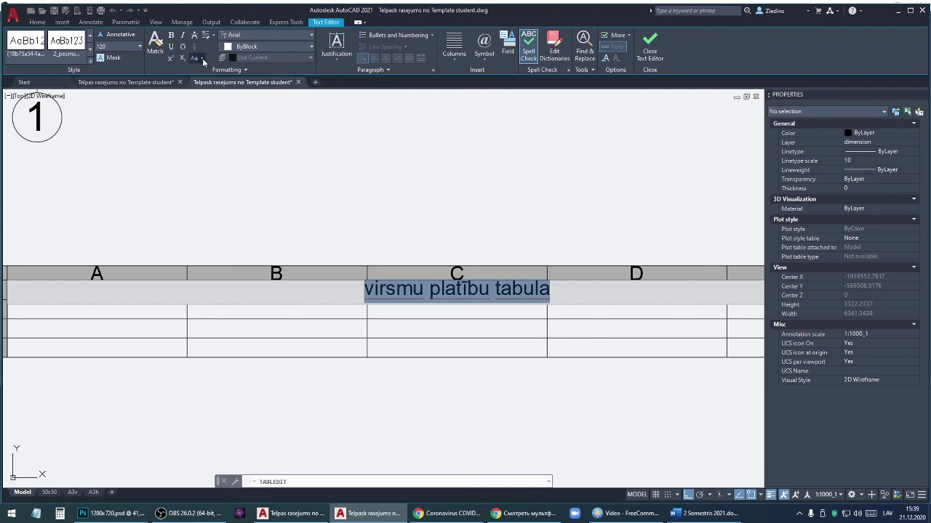
left_click(202, 58)
left_click(216, 75)
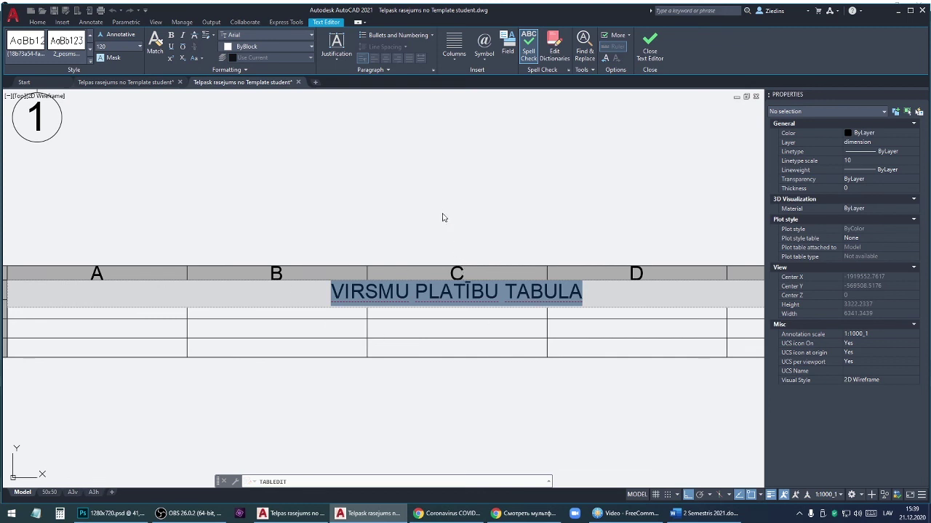
left_click(428, 192)
scroll(428, 178, "down", 2)
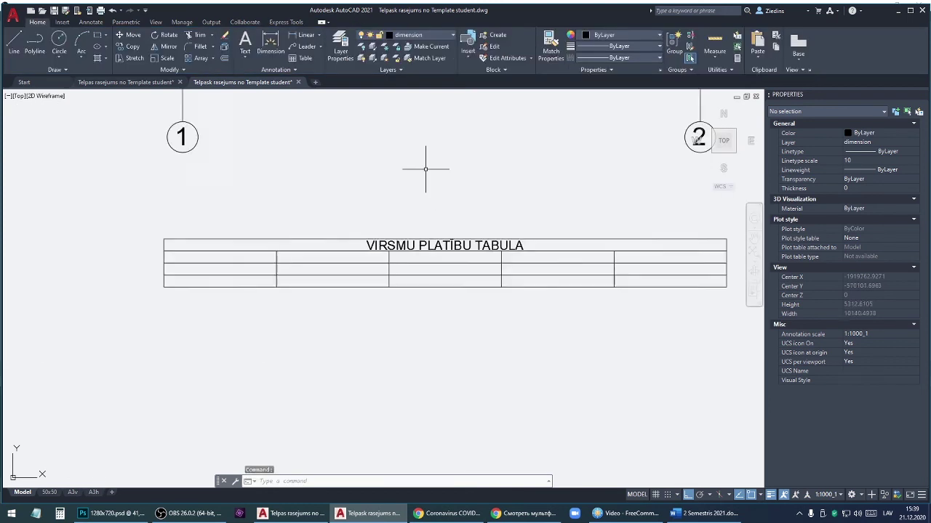
scroll(428, 174, "down", 3)
scroll(450, 251, "up", 4)
scroll(357, 412, "down", 1)
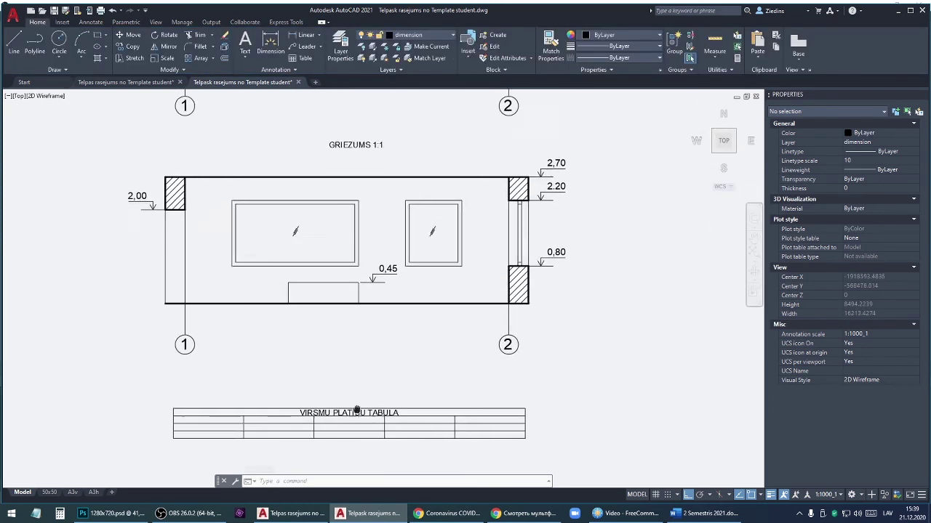
scroll(364, 395, "down", 2)
scroll(380, 356, "down", 2)
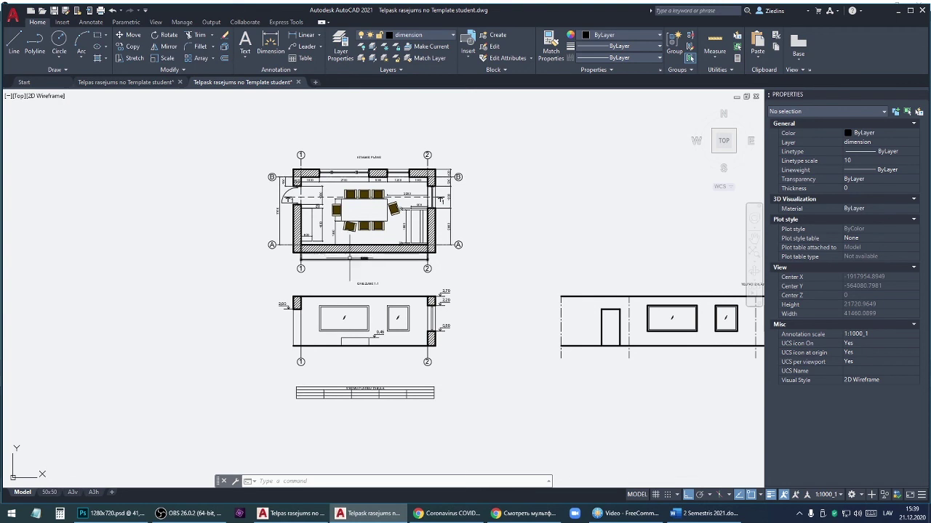
scroll(321, 407, "up", 2)
scroll(313, 385, "up", 3)
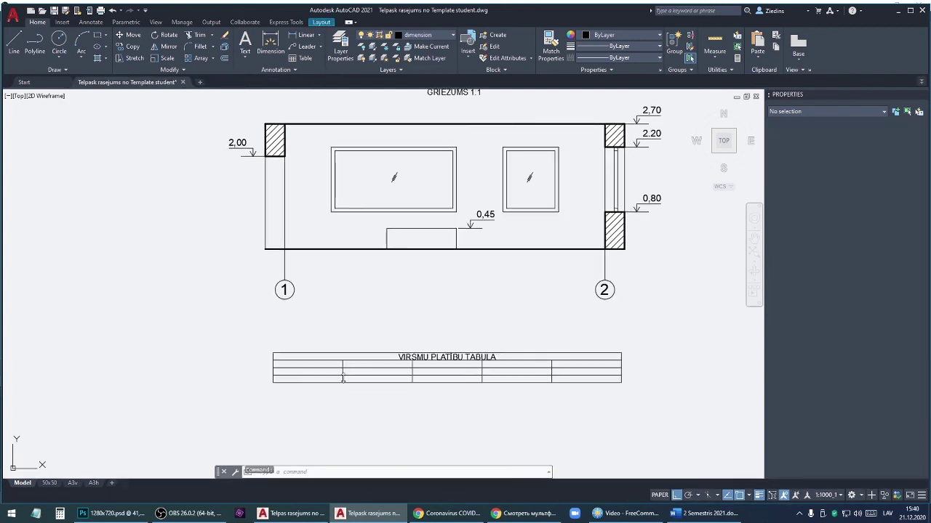
Enter TELPAS NOSAUKUMS in cell A2.
left_click(309, 369)
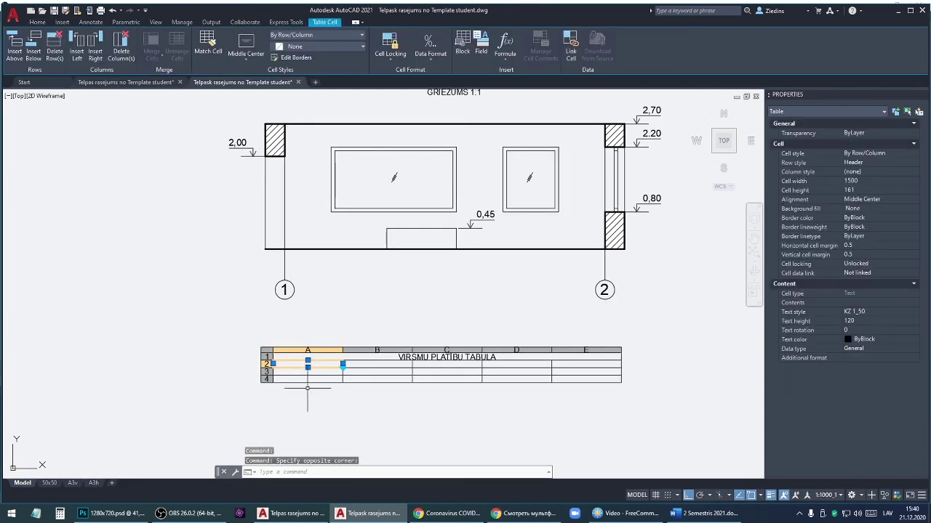
scroll(319, 405, "up", 4)
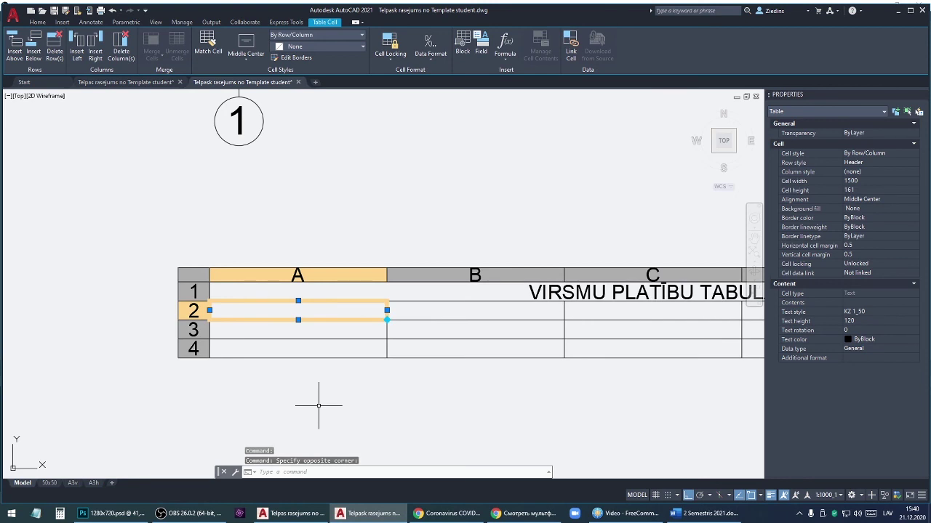
type("TELPAS N")
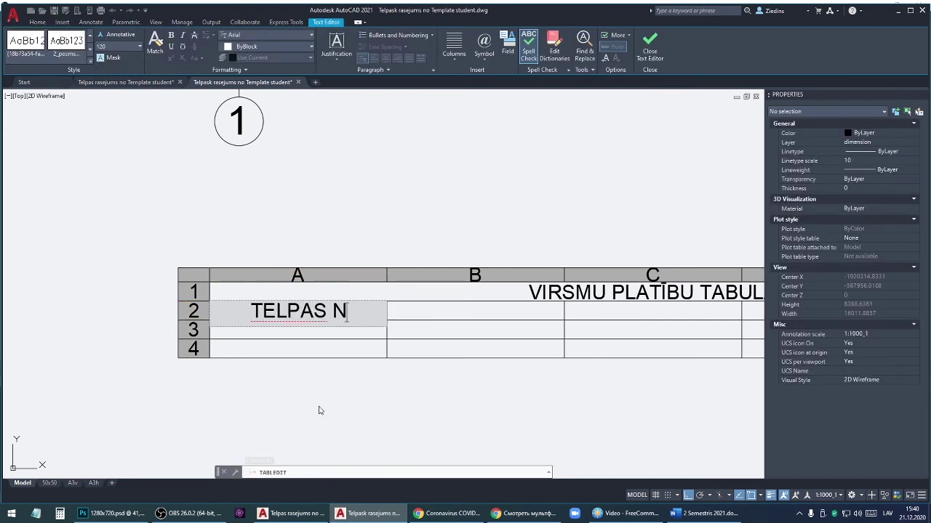
type("OSAUKUMS")
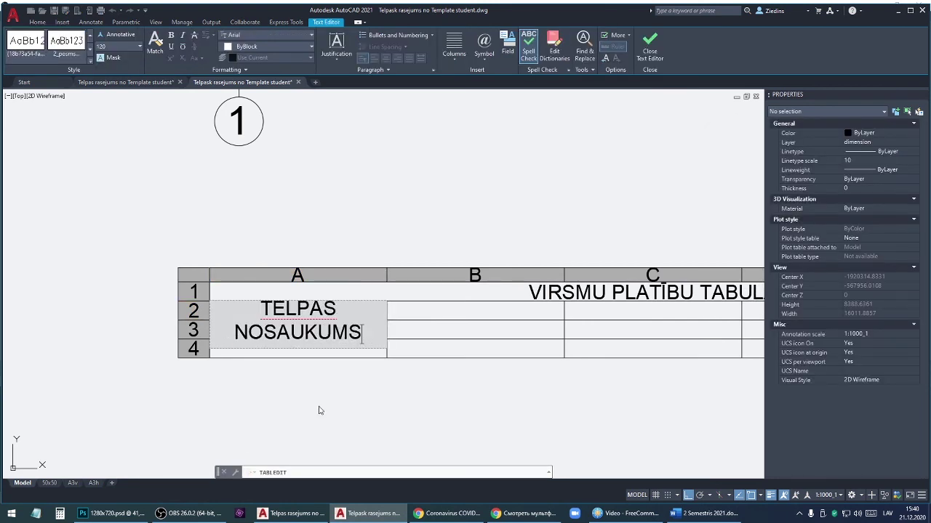
key("Tab")
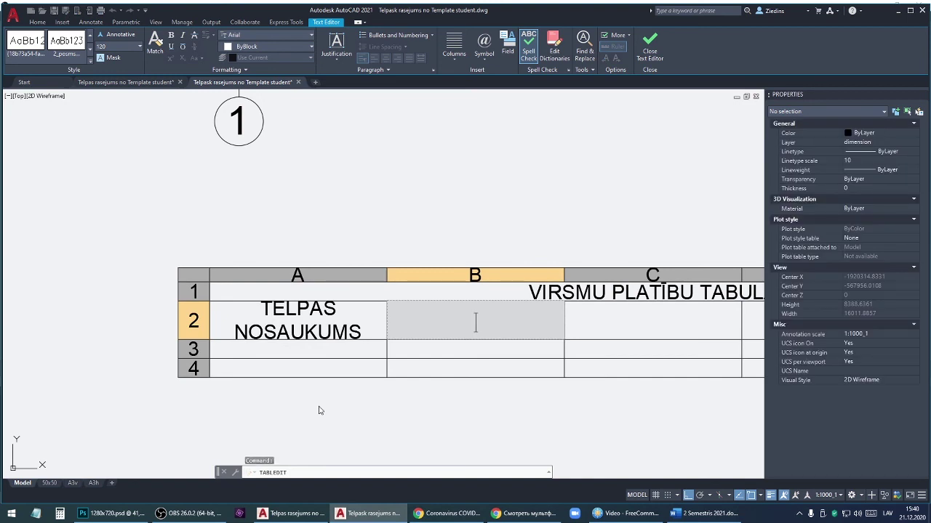
Enter GRĪDAS PLATĪBA m² in cell B2 using the Squared symbol and copy the text.
type("GRĪDAS")
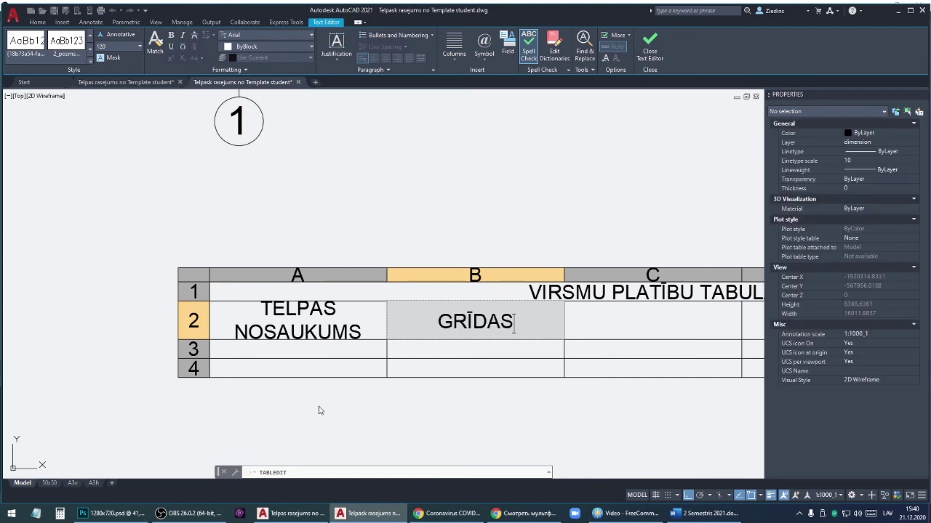
type(" PLATĪBA ")
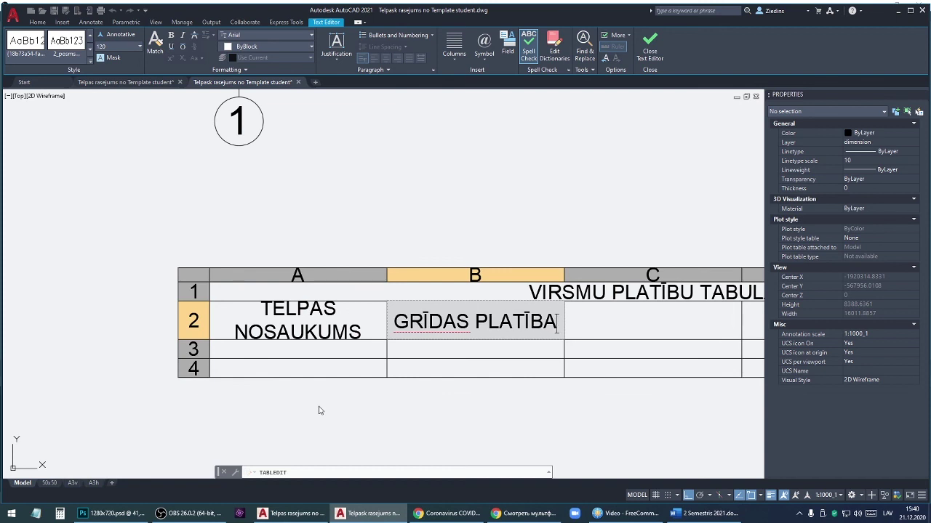
type("m")
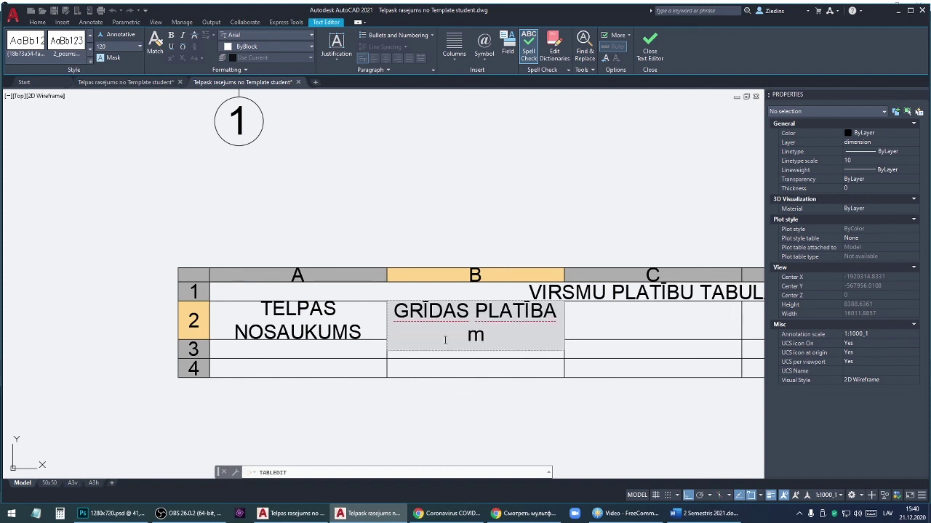
right_click(485, 336)
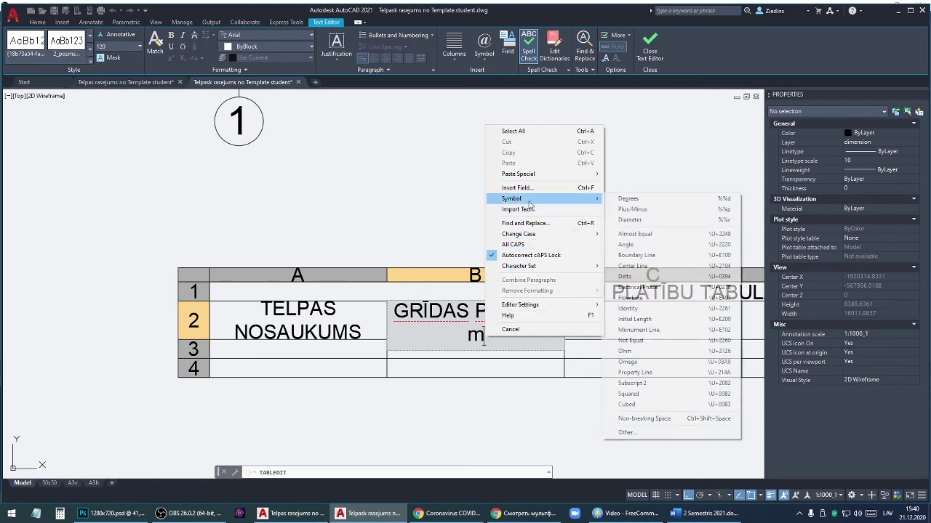
mouse_move(538, 199)
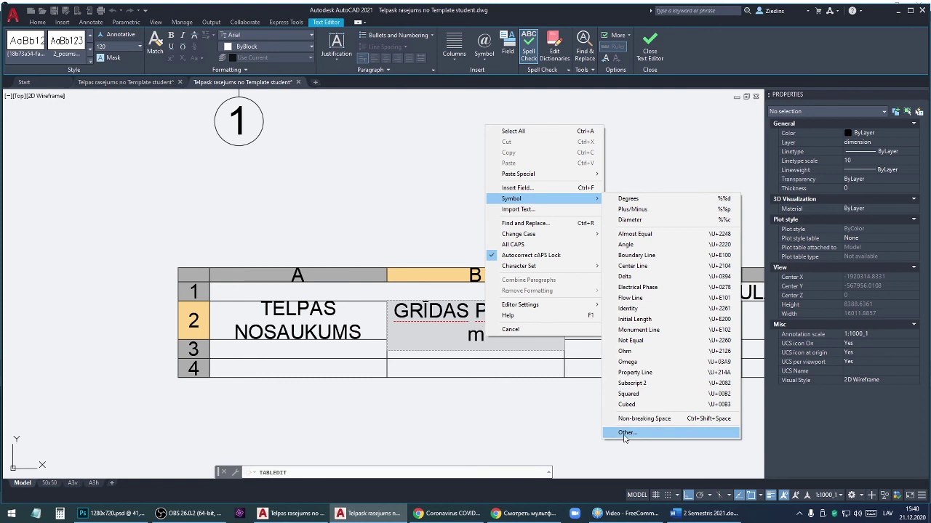
left_click(629, 394)
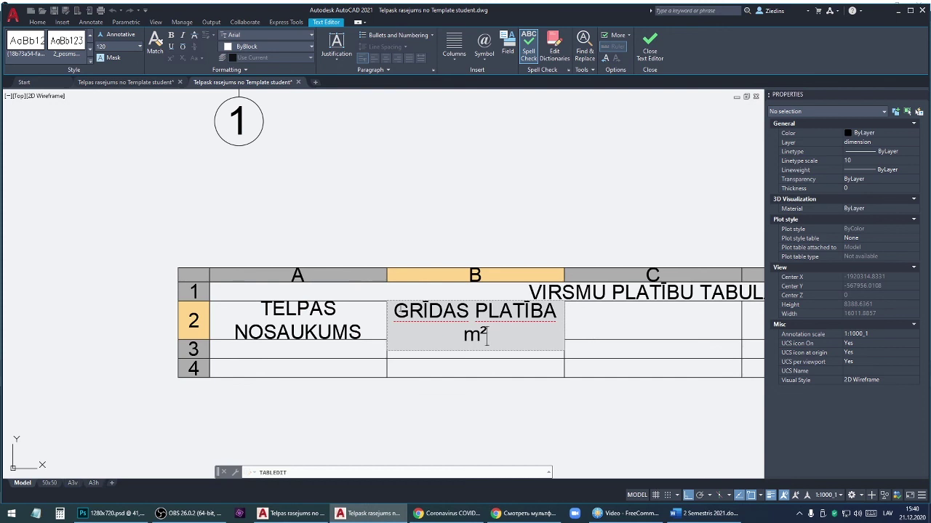
key("ctrl+a")
key("ctrl+c")
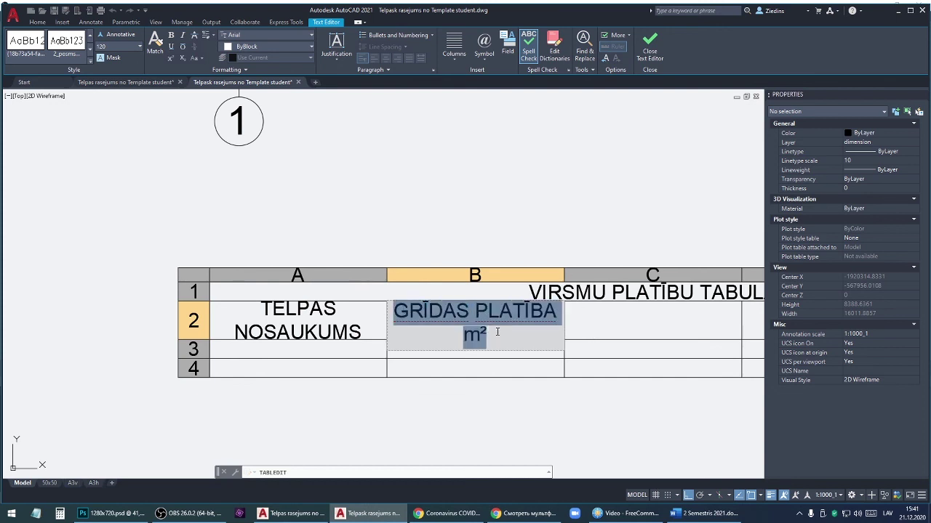
left_click(596, 322)
scroll(436, 335, "down", 3)
scroll(437, 334, "down", 2)
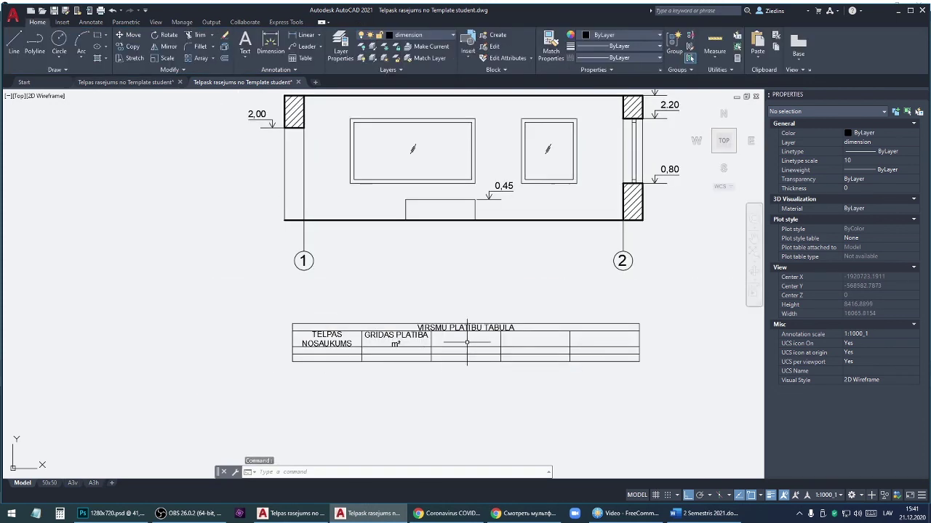
left_click(446, 341)
Paste the GRĪDAS PLATĪBA m² header into cells C2 through E2.
left_click(596, 337)
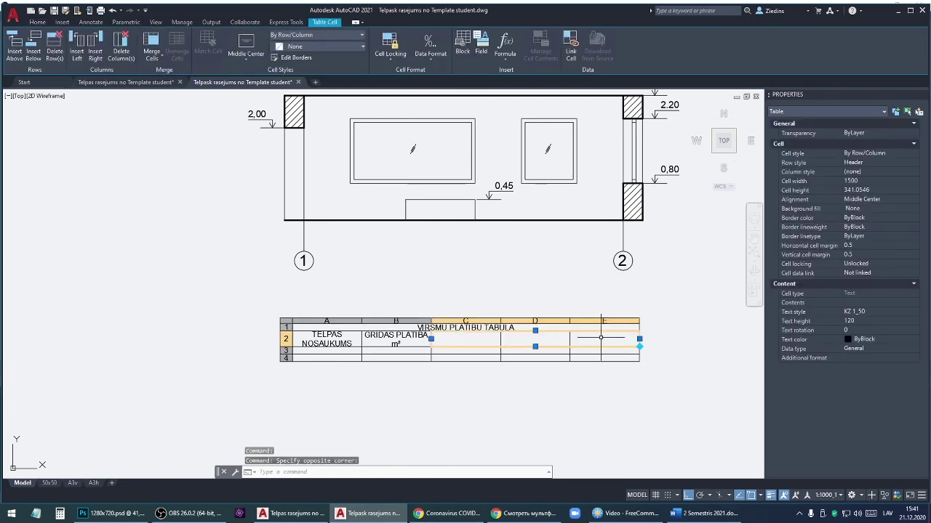
key("ctrl+v")
scroll(445, 339, "up", 2)
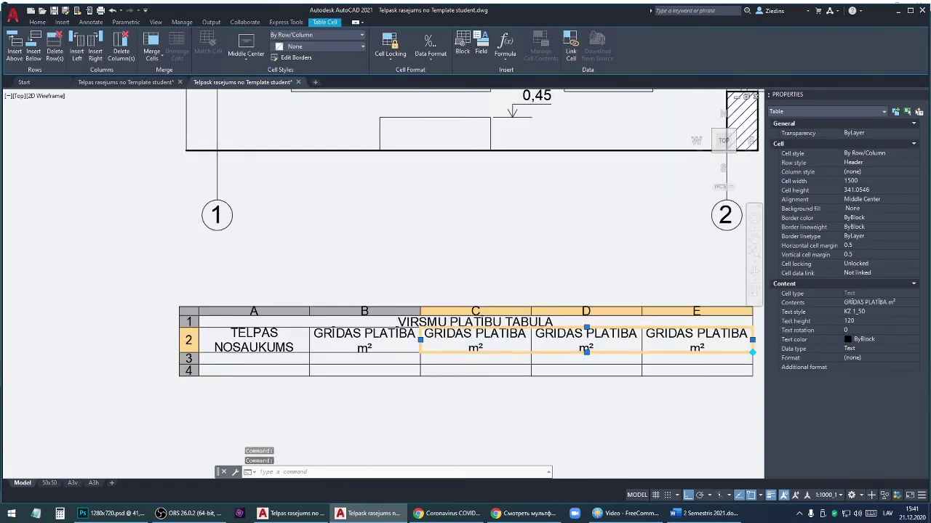
scroll(440, 336, "up", 2)
Change the C2 and D2 headers to SIENU PLATĪBA m² and GRIESTU PLATĪBA m².
double_click(440, 336)
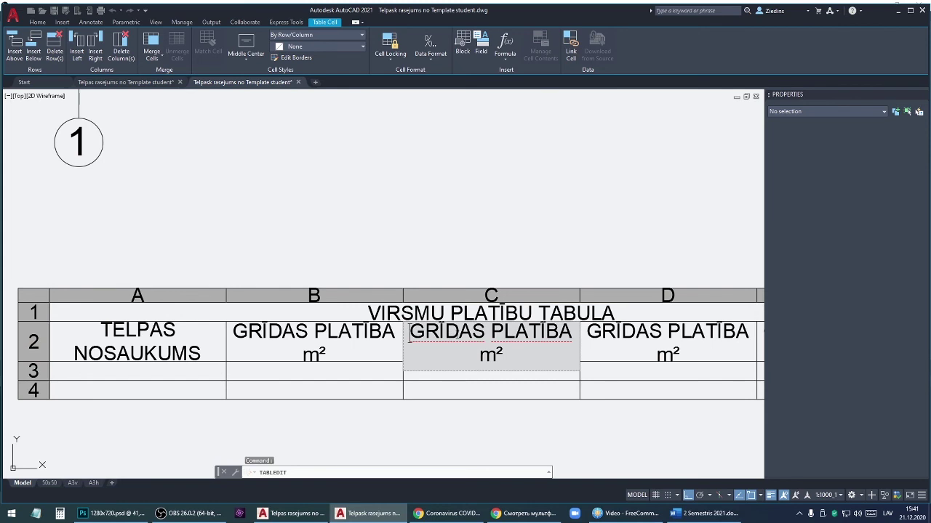
double_click(472, 333)
type("S")
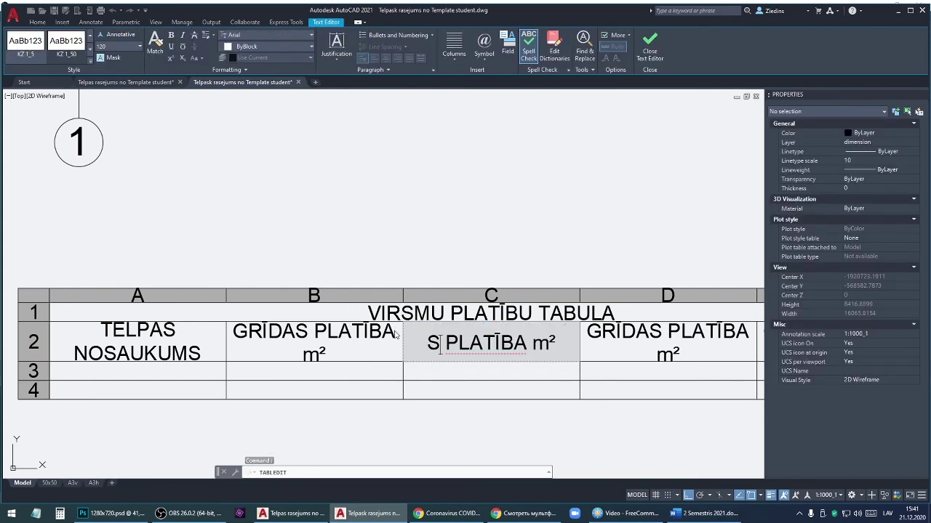
type("IENU")
left_click(396, 334)
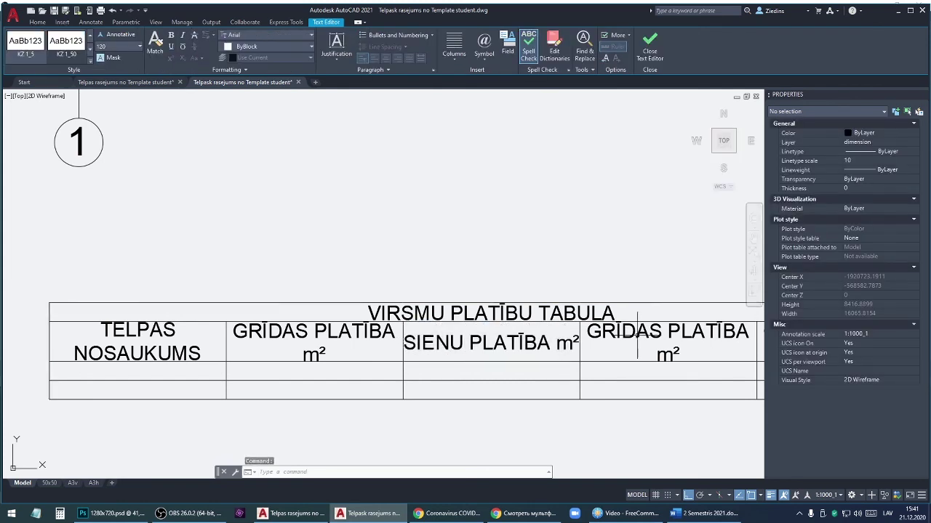
double_click(663, 333)
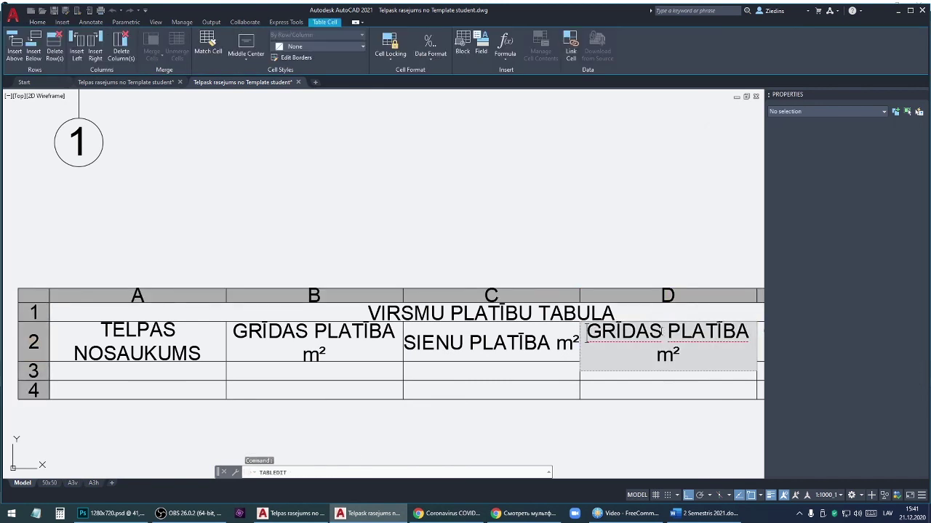
double_click(587, 334)
type("GR")
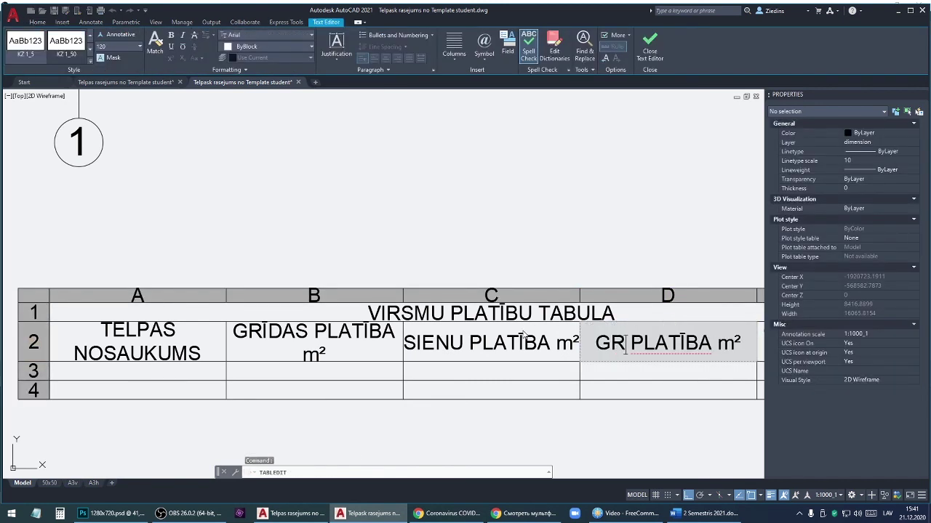
type("IESTU")
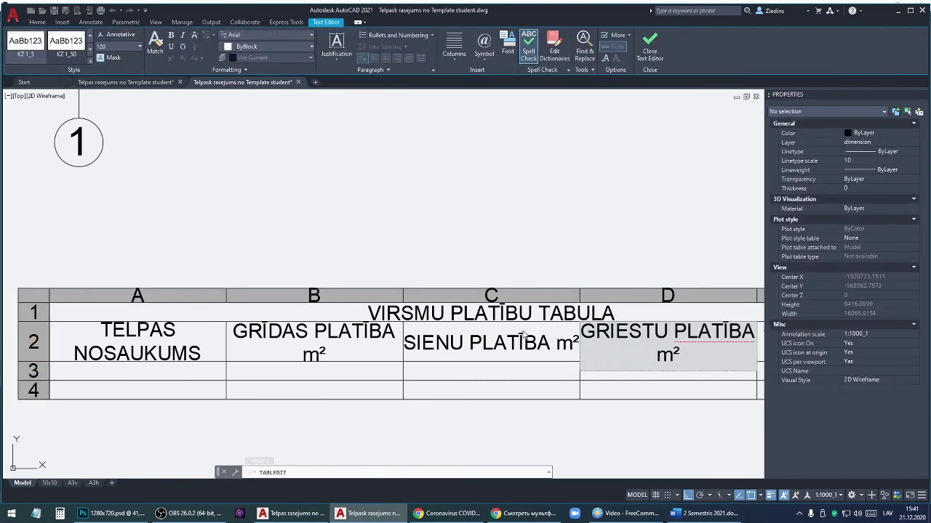
left_click(453, 245)
scroll(414, 233, "down", 3)
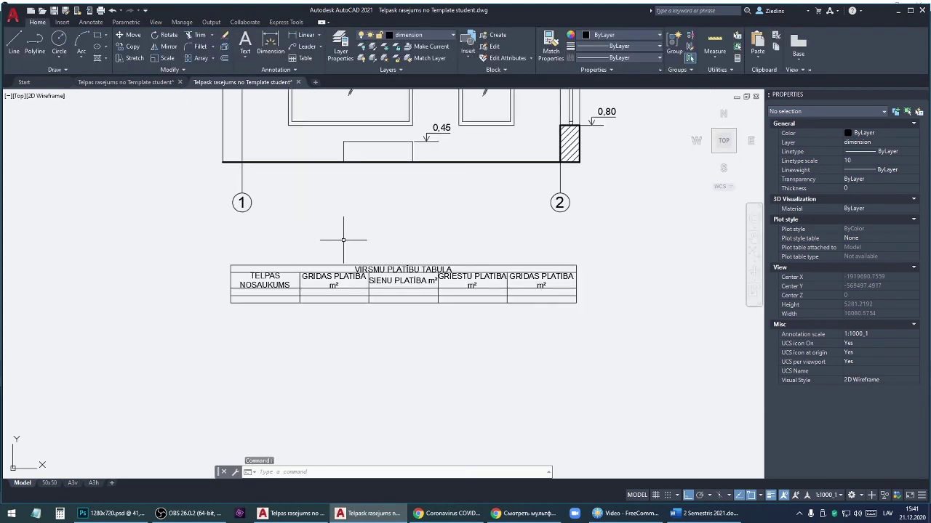
scroll(691, 276, "up", 3)
Change cell E2 to TELPAS KUBATŪRA m³ using the Cubed symbol.
double_click(538, 281)
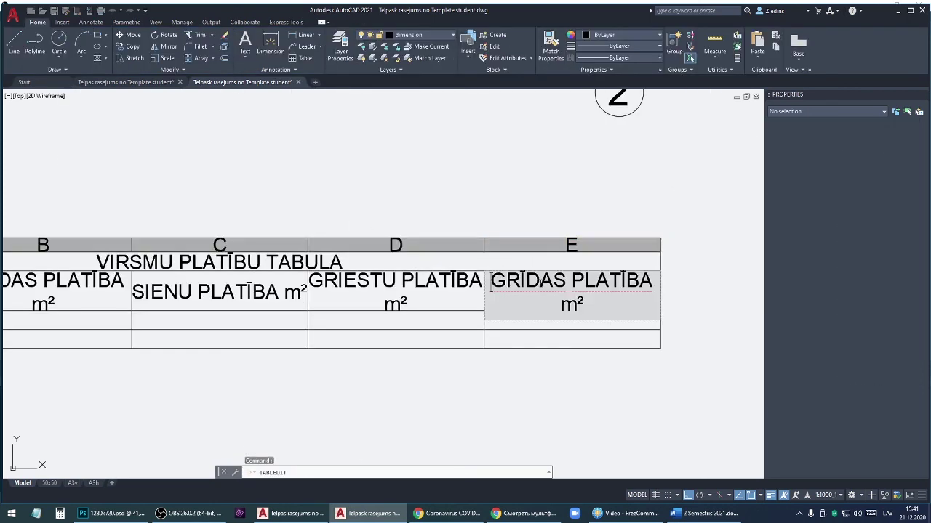
left_click_drag(652, 281, 507, 280)
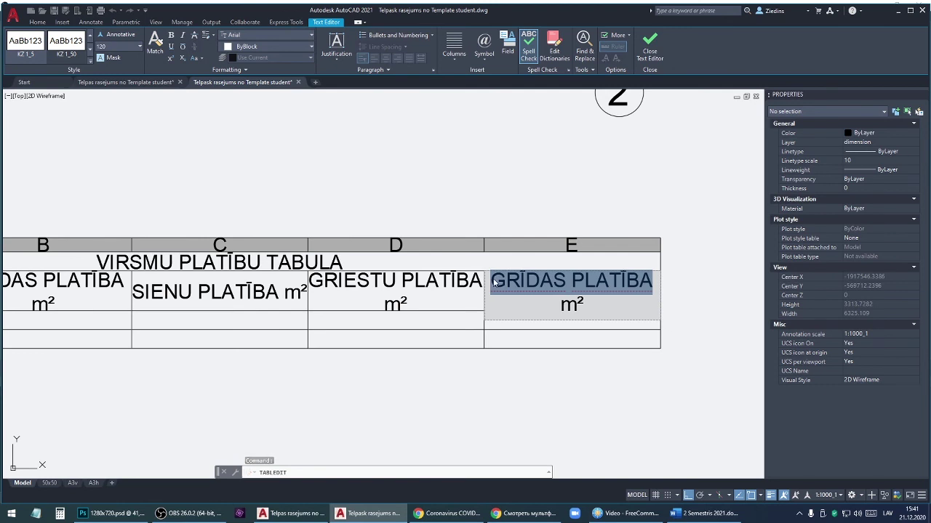
type("TE")
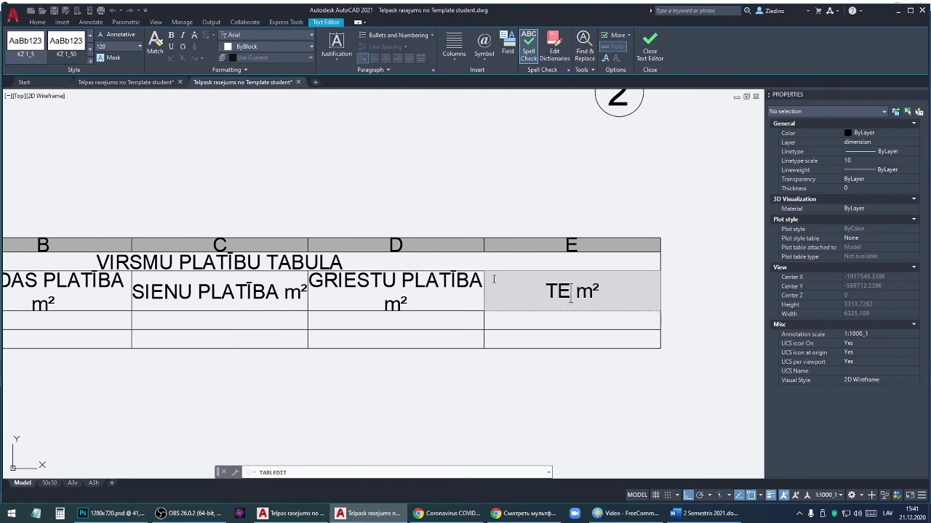
type("LPAS ")
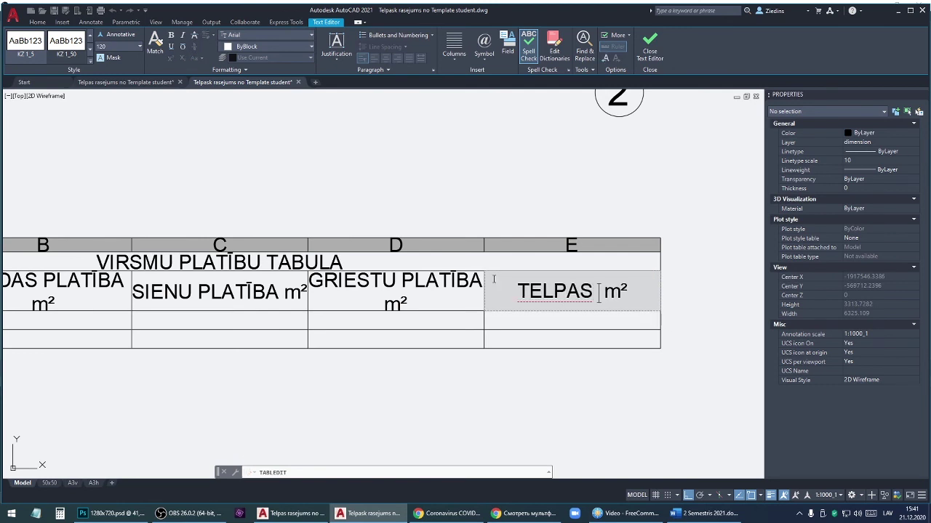
type("KUBATŪ ")
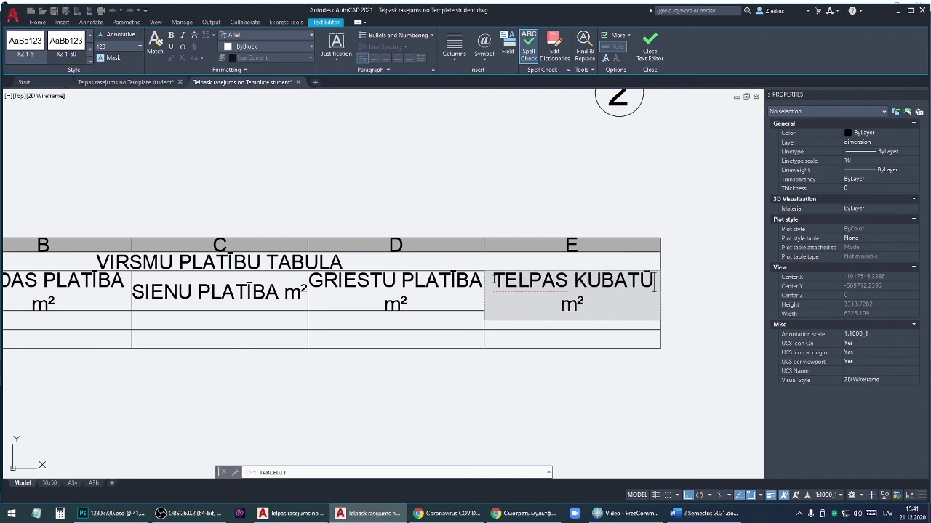
type("RA")
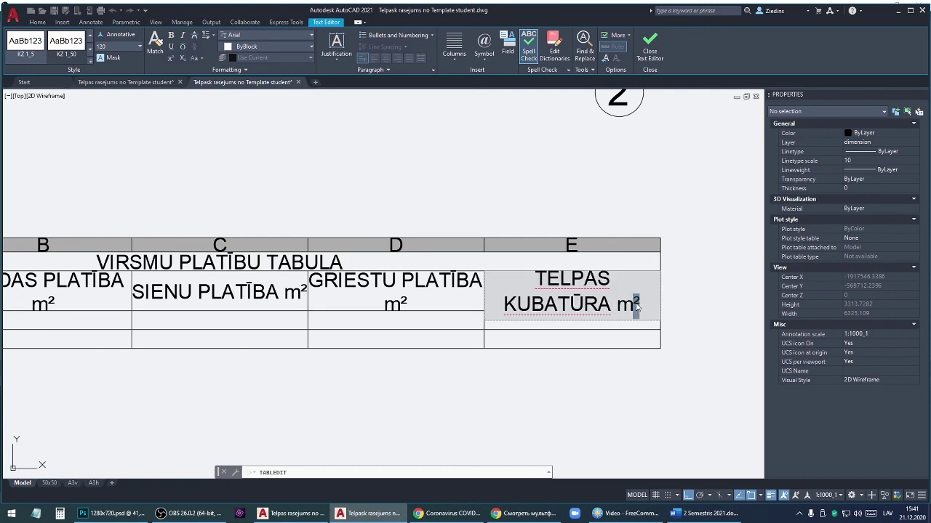
right_click(636, 307)
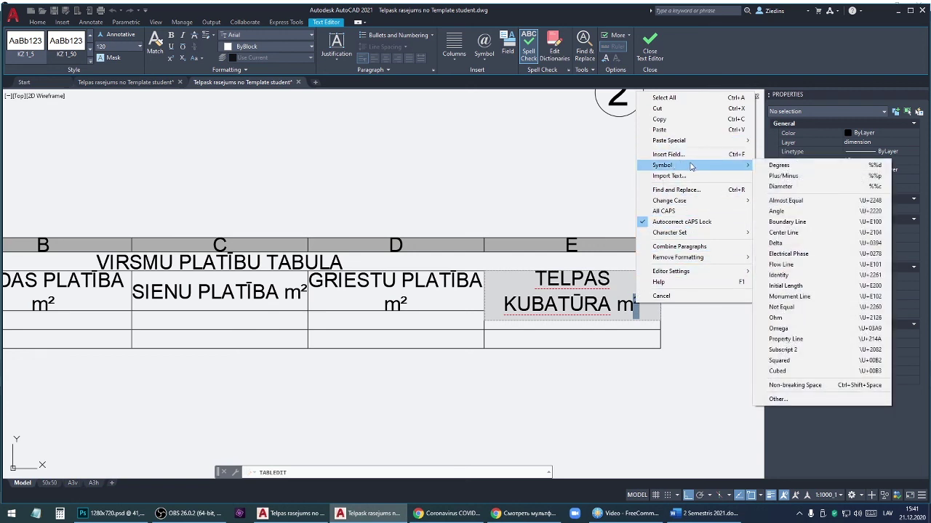
mouse_move(694, 165)
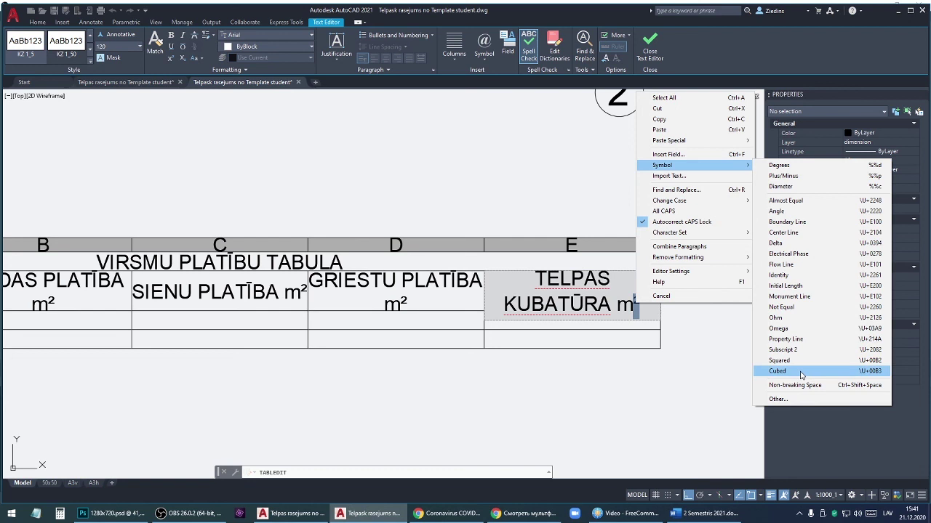
left_click(801, 375)
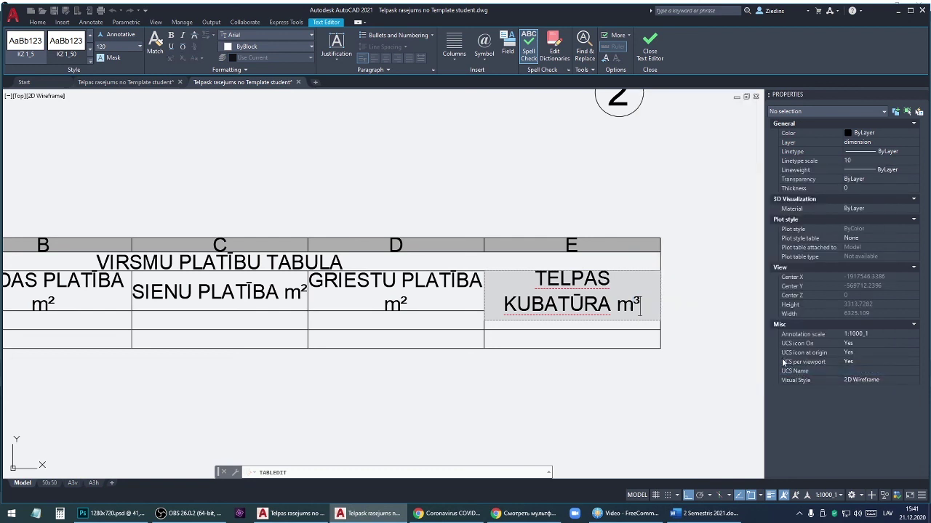
left_click(437, 381)
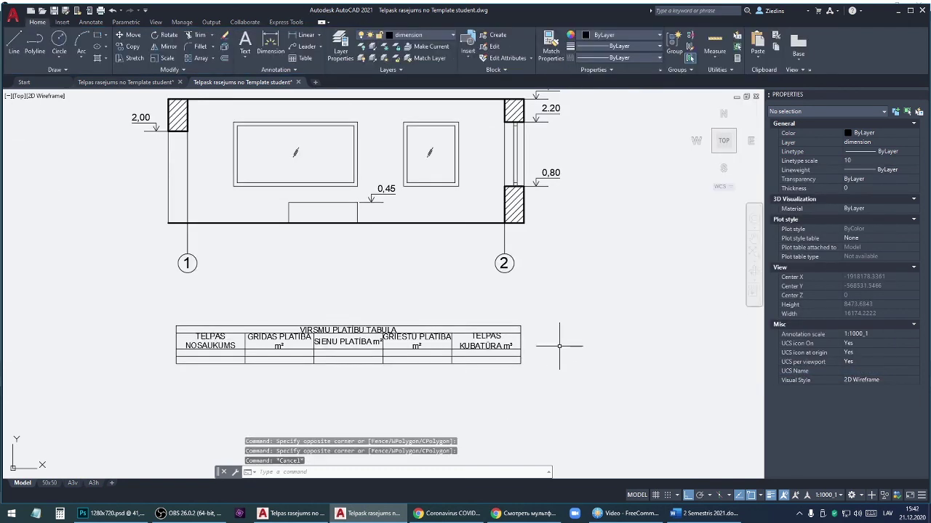
left_click(487, 355)
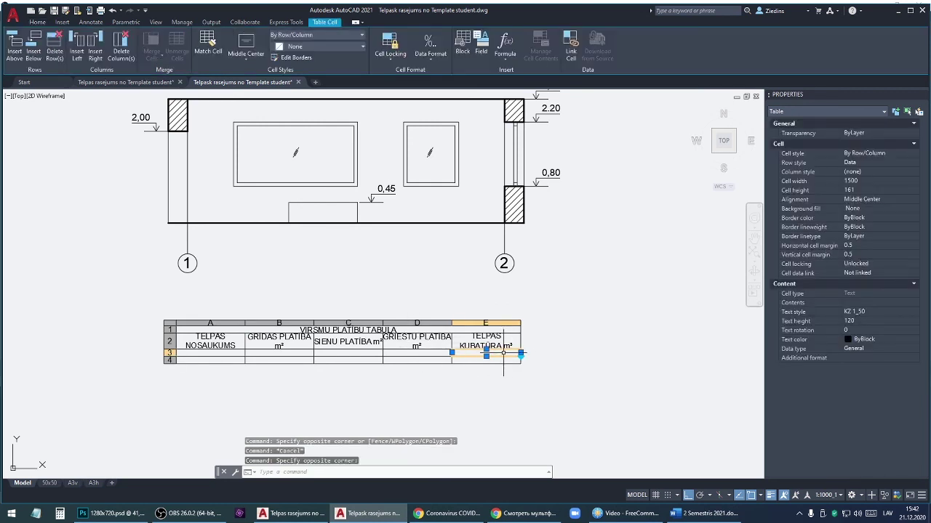
Select table cells A2:E3 and set their cell width to 1900 so headers fit on one line.
left_click(503, 368)
left_click(243, 334)
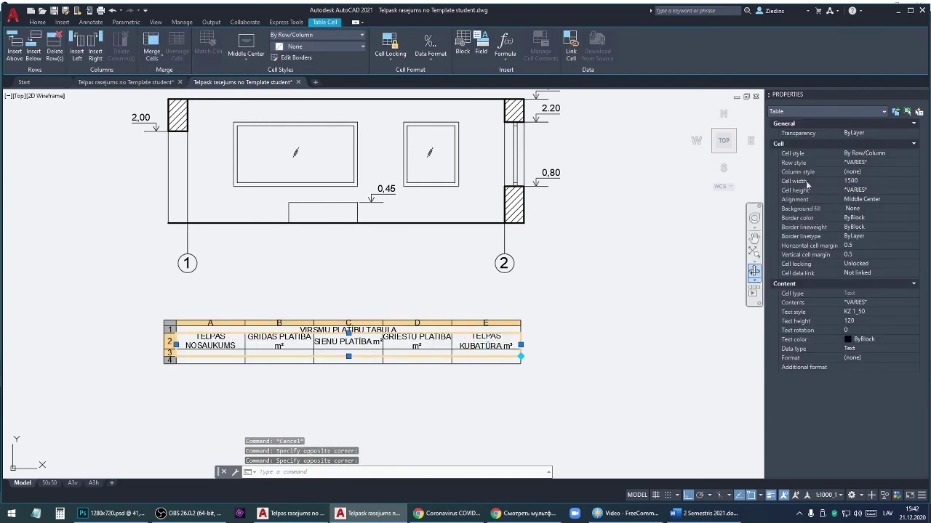
left_click(851, 181)
type("1300")
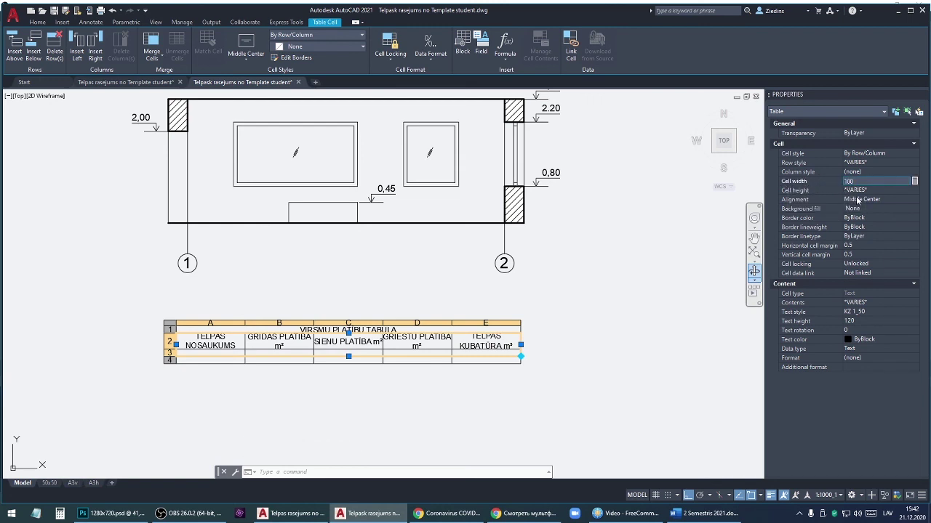
key("Return")
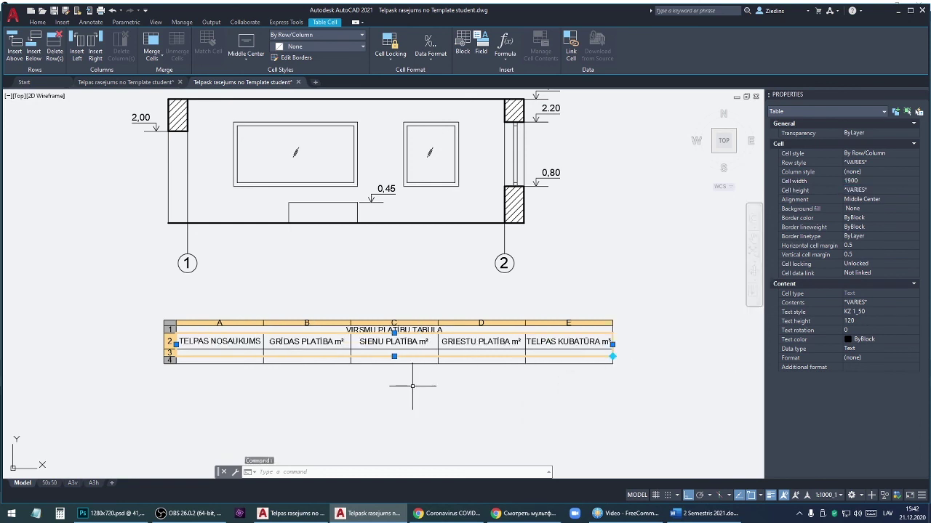
left_click(354, 389)
Enter the room name ISTABA in cell A3 under TELPAS NOSAUKUMS.
key("Escape")
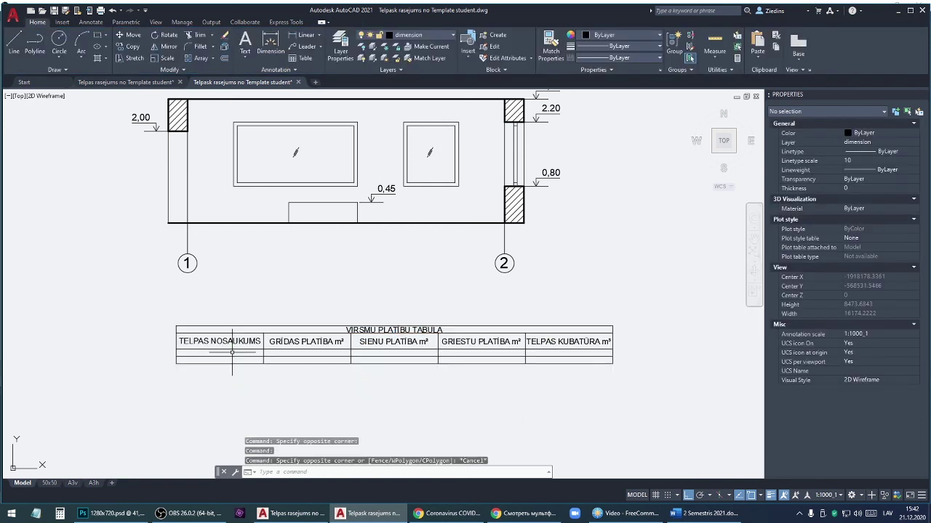
left_click(232, 354)
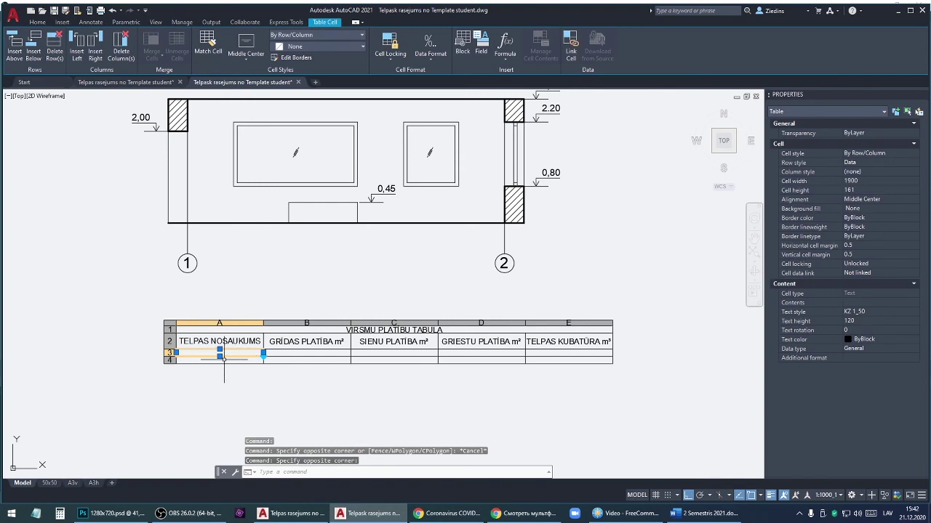
type("ISTABA")
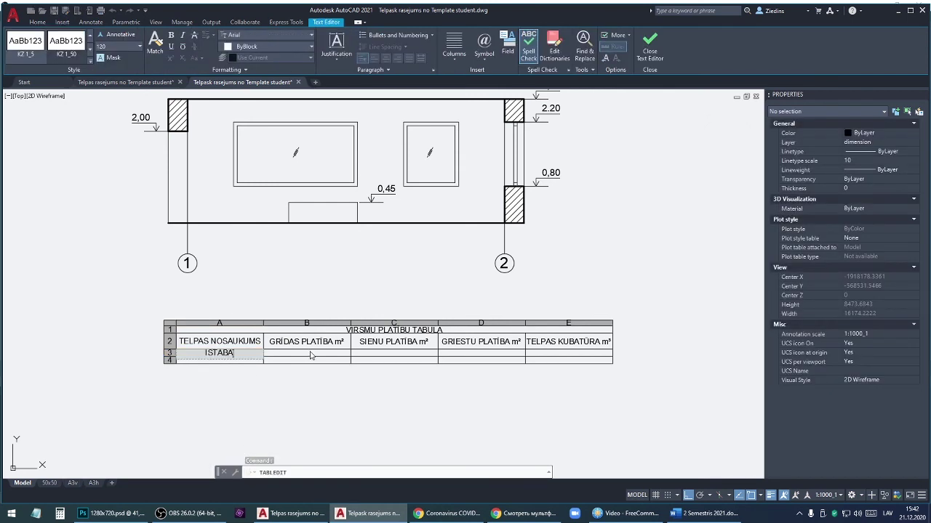
left_click(310, 355)
left_click(304, 356)
left_click(313, 385)
left_click(318, 414)
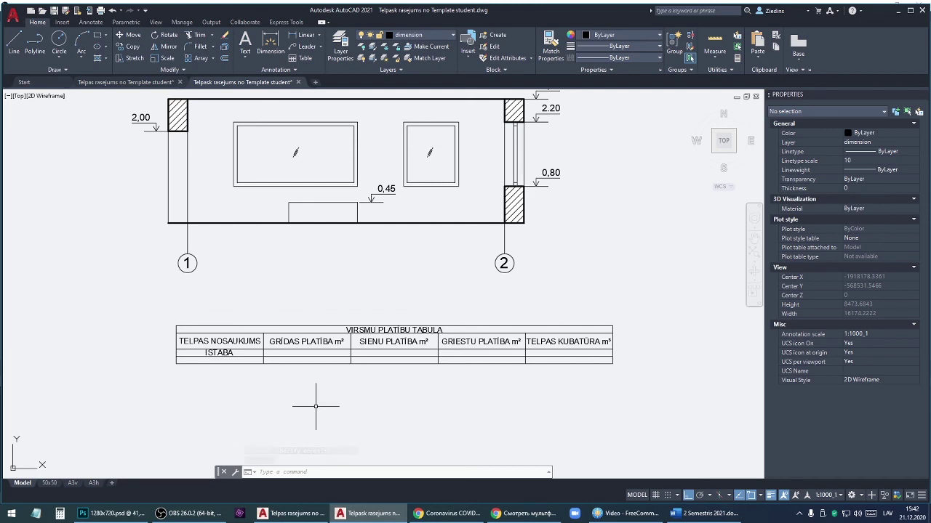
Draw a rectangle between the inner top-left and bottom-right wall corners and read its 25530000 area.
scroll(313, 407, "down", 2)
scroll(309, 408, "down", 3)
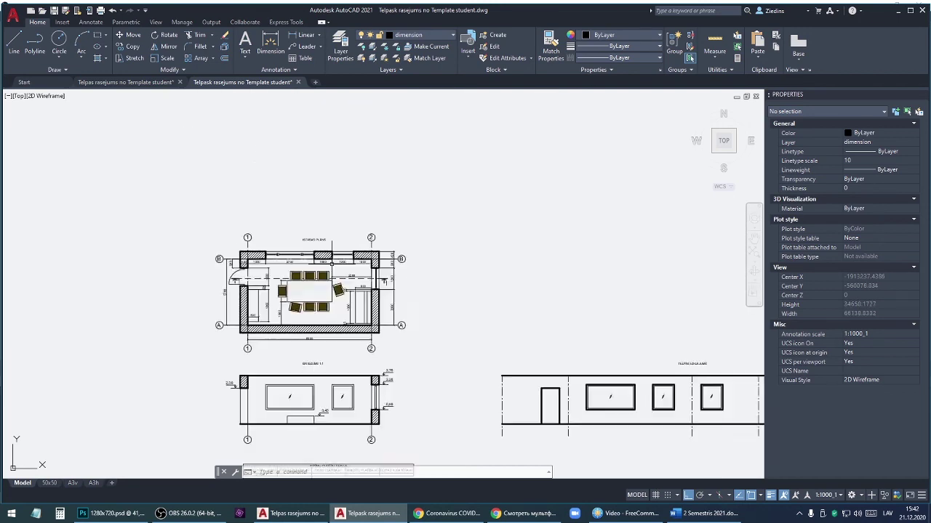
scroll(300, 294, "up", 2)
scroll(300, 294, "up", 2)
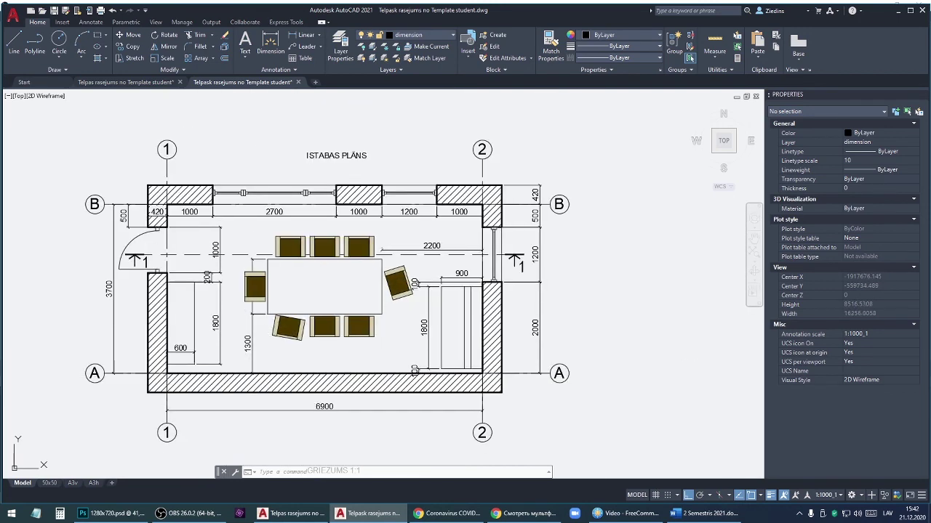
middle_click_drag(276, 327, 299, 327)
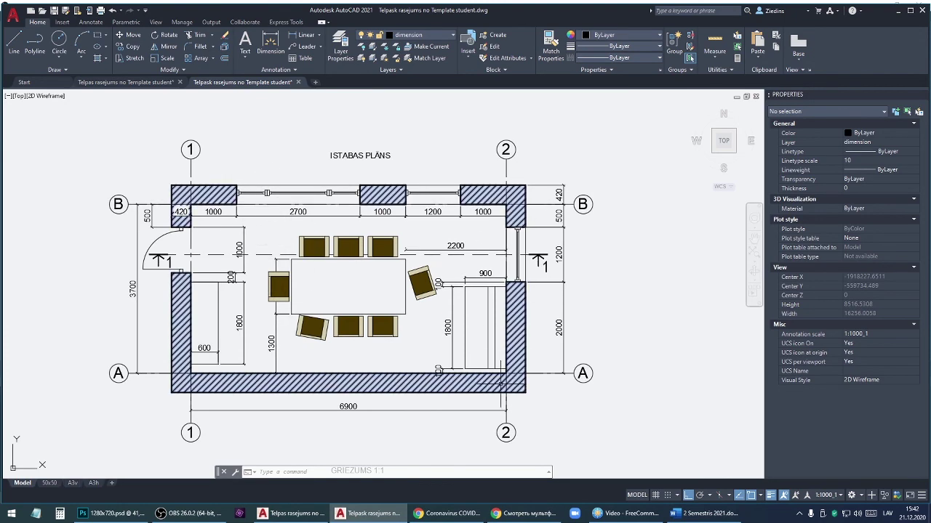
left_click(99, 37)
scroll(175, 193, "up", 5)
scroll(166, 182, "up", 3)
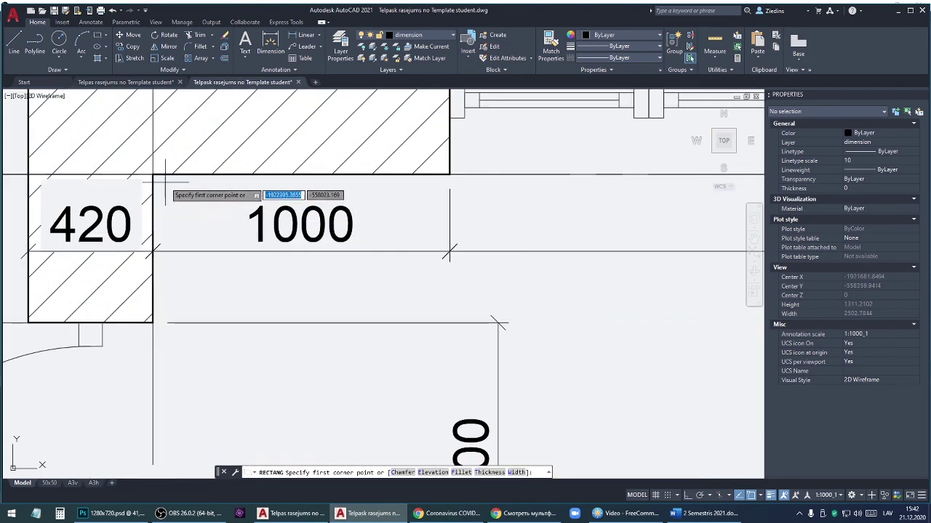
left_click(152, 176)
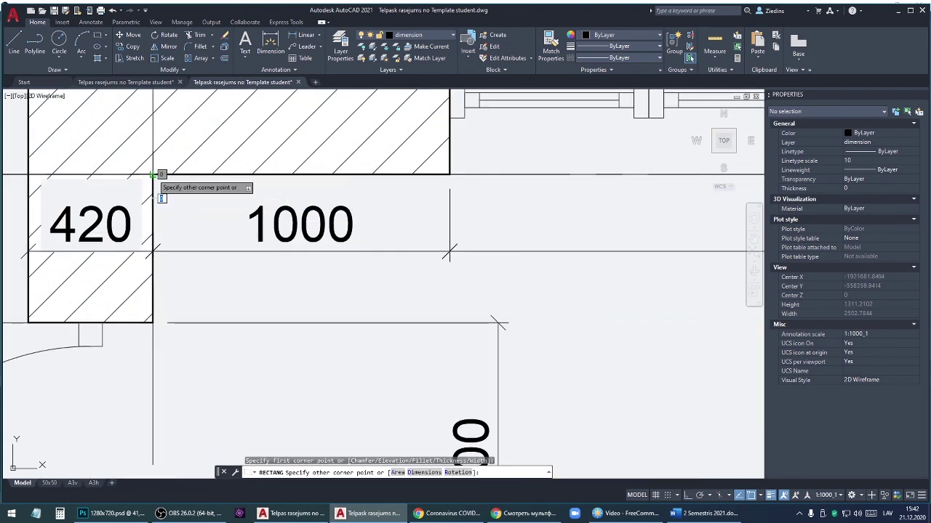
scroll(161, 175, "down", 4)
scroll(177, 171, "down", 5)
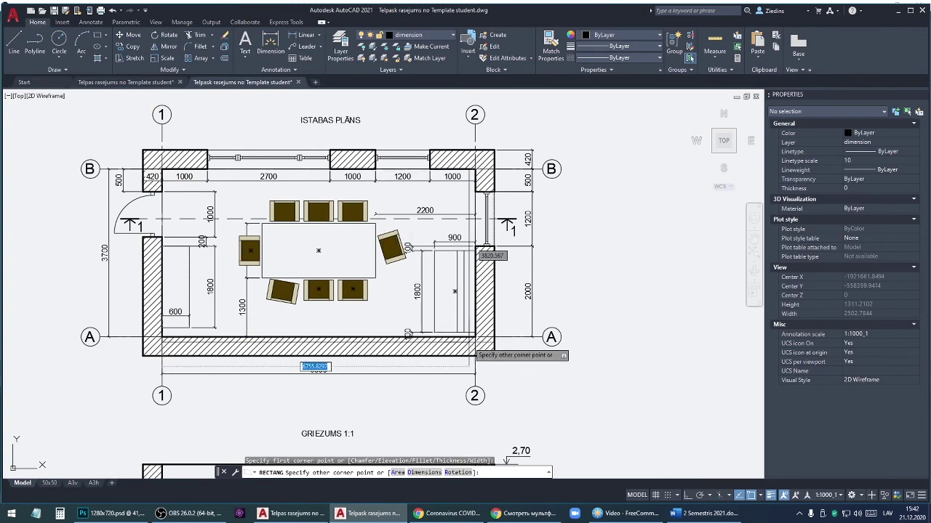
scroll(475, 336, "up", 6)
left_click(474, 336)
scroll(474, 337, "down", 4)
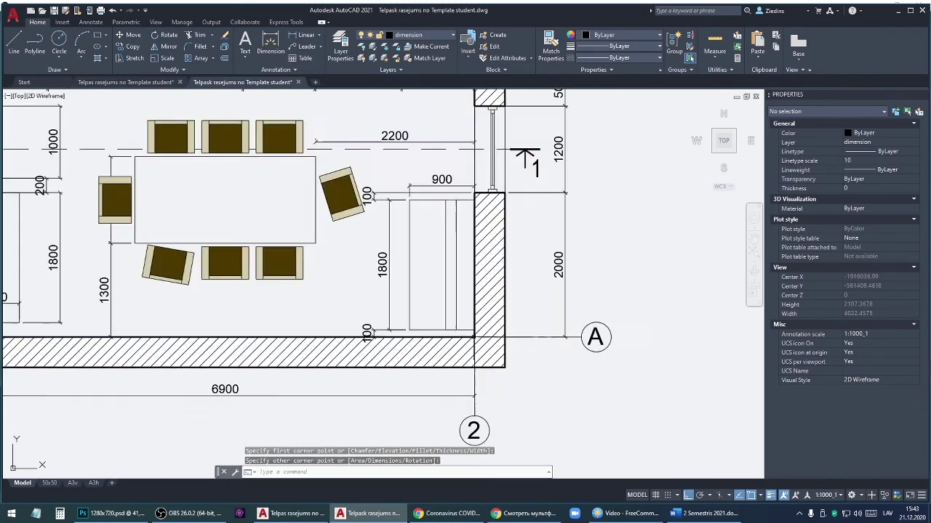
scroll(474, 336, "down", 4)
left_click(322, 229)
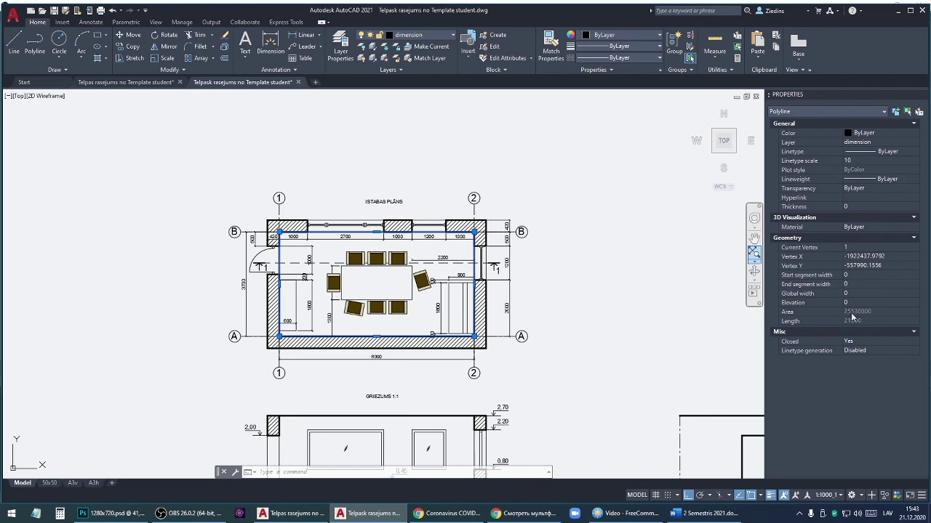
Enter the floor area 25.5 in cell B3 under GRĪDAS PLATĪBA m².
key("Escape")
scroll(357, 176, "down", 2)
scroll(361, 327, "up", 4)
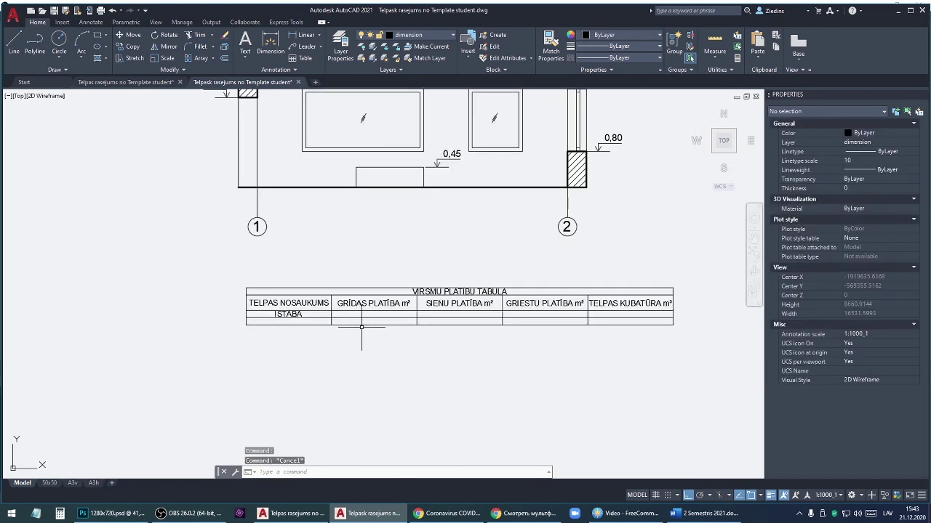
scroll(361, 327, "up", 3)
left_click(365, 313)
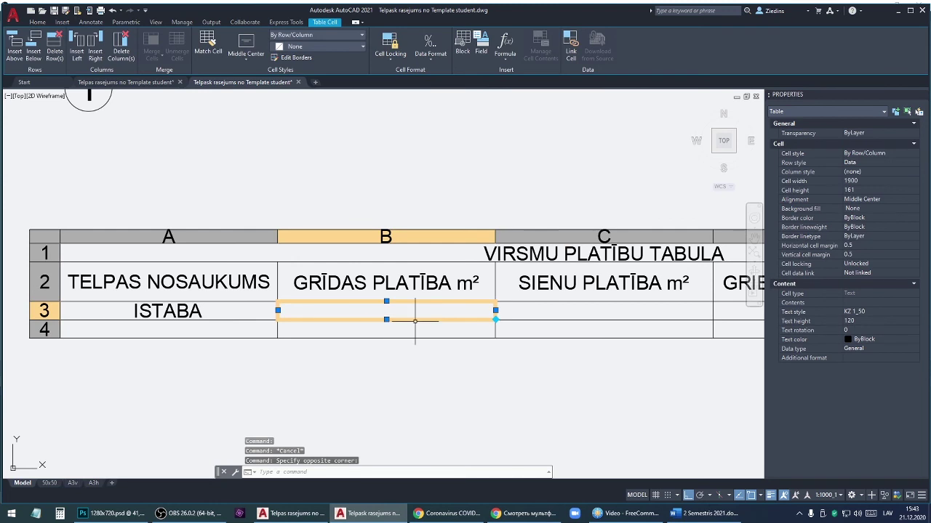
type("25.5")
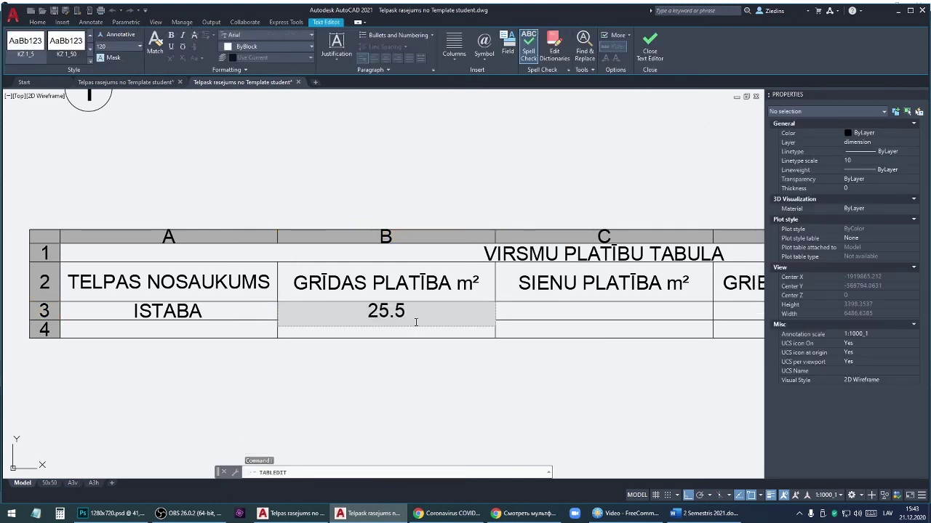
key("Return")
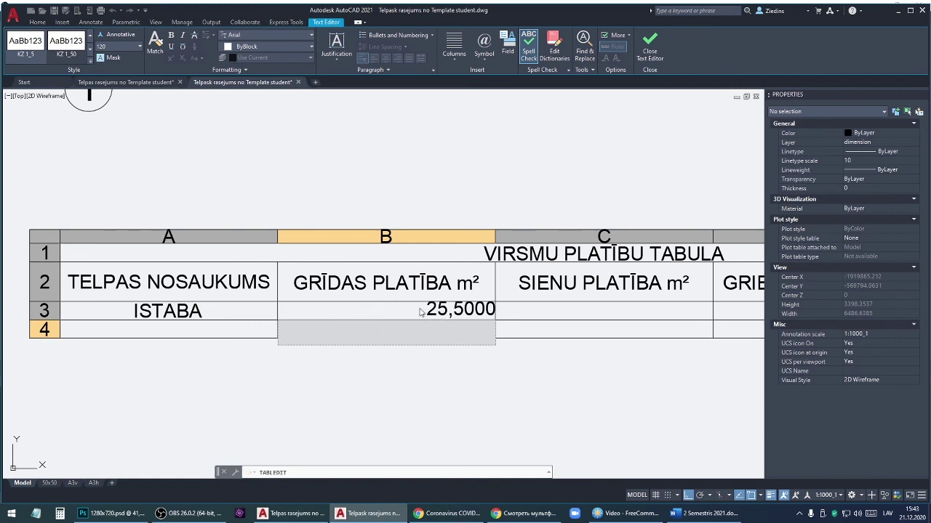
key("Escape")
Bring the whole table into view and window-select data cells B3 to E4.
scroll(353, 316, "down", 1)
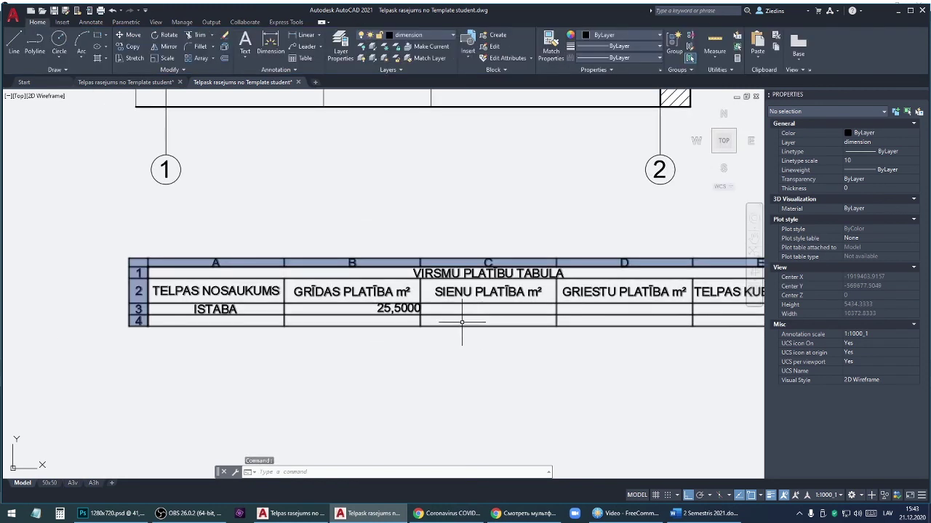
scroll(436, 320, "down", 1)
middle_click_drag(564, 321, 475, 327)
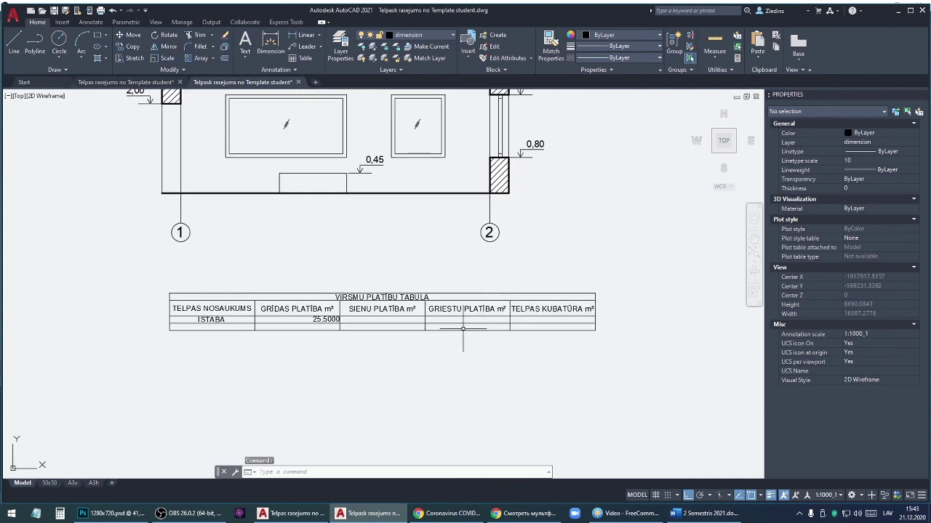
left_click(550, 321)
left_click(365, 318)
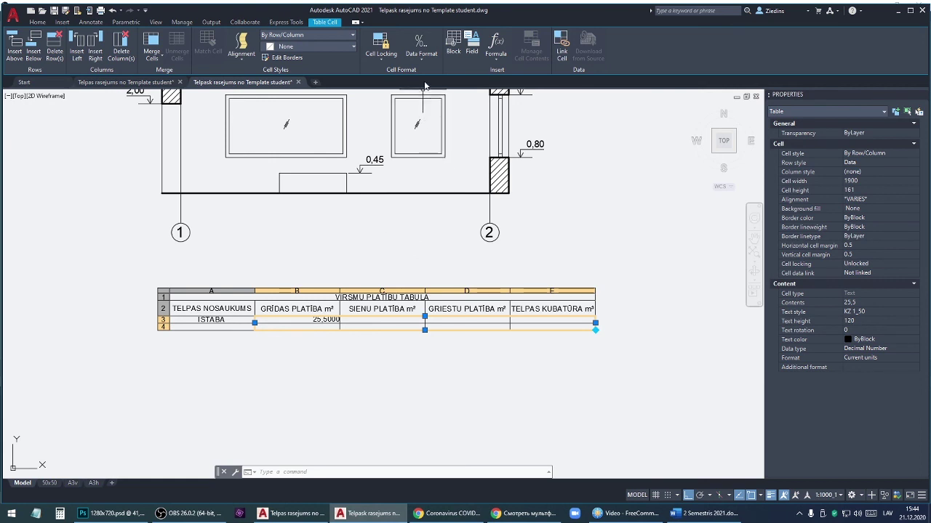
Set the selected cells to Decimal Number format and re-commit the B3 value.
left_click(423, 55)
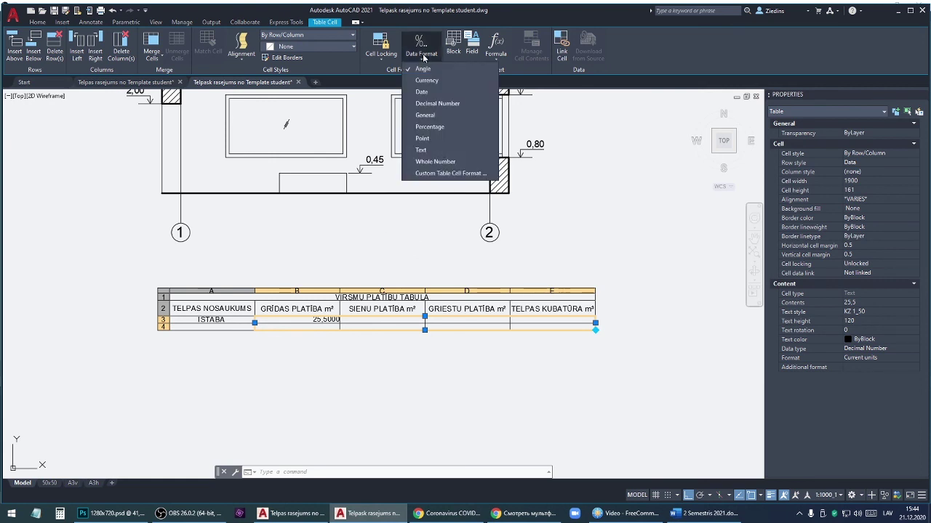
left_click(428, 103)
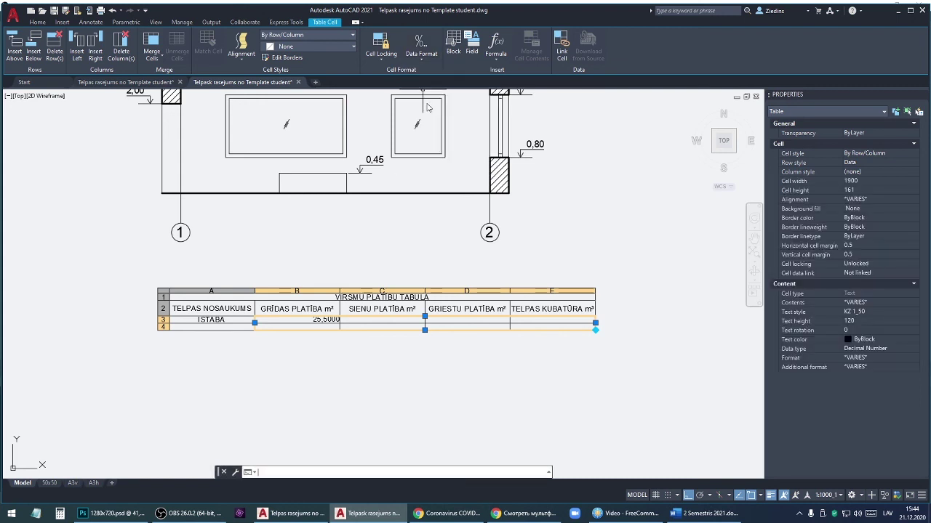
scroll(332, 323, "up", 2)
double_click(332, 320)
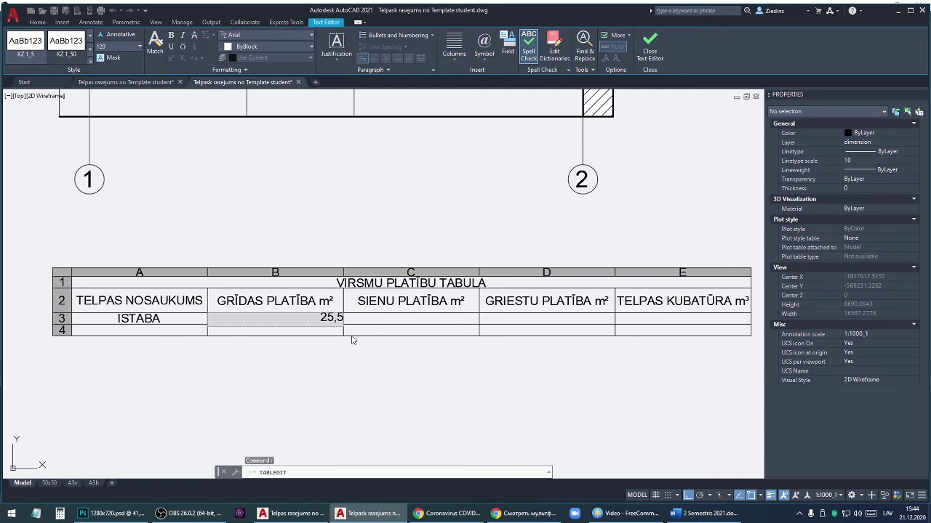
key("Return")
key("Escape")
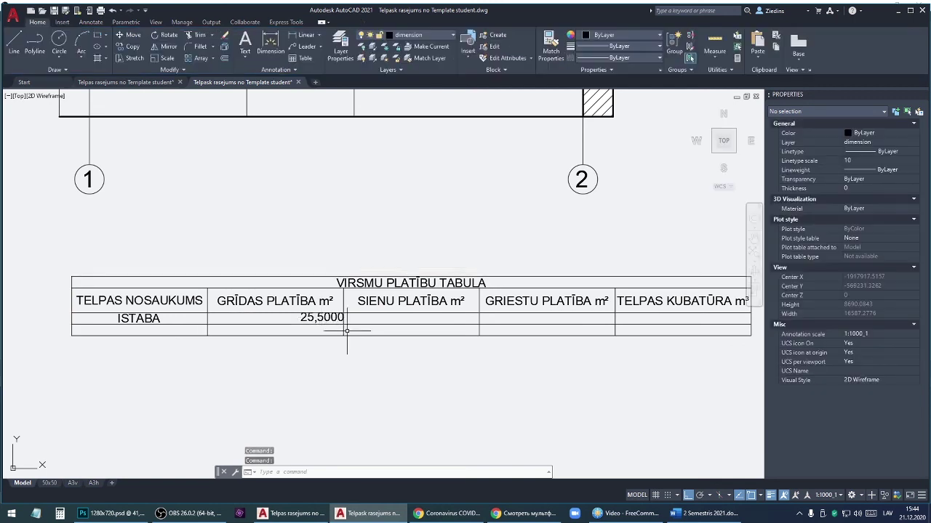
Give cells B3:E4 a custom Decimal Number format with Decimal style and 0.0 precision.
left_click(653, 318)
left_click(257, 312)
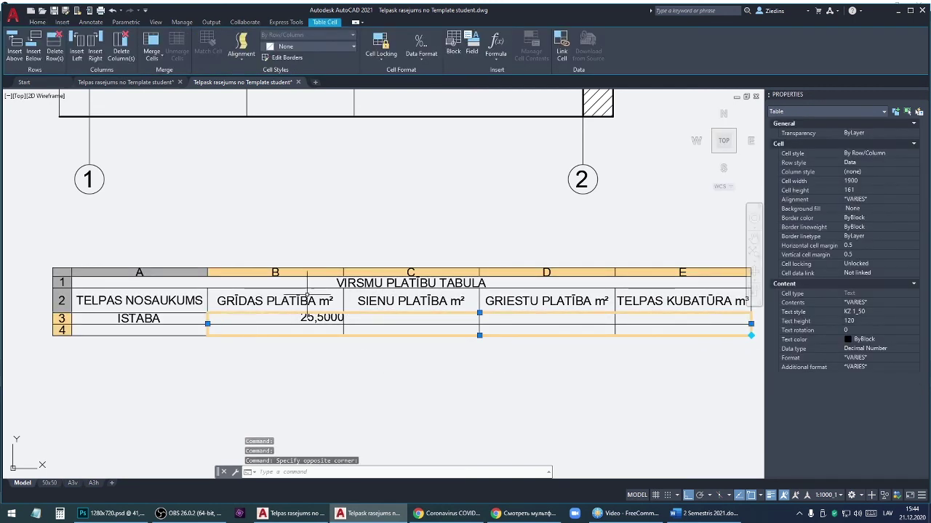
left_click(419, 51)
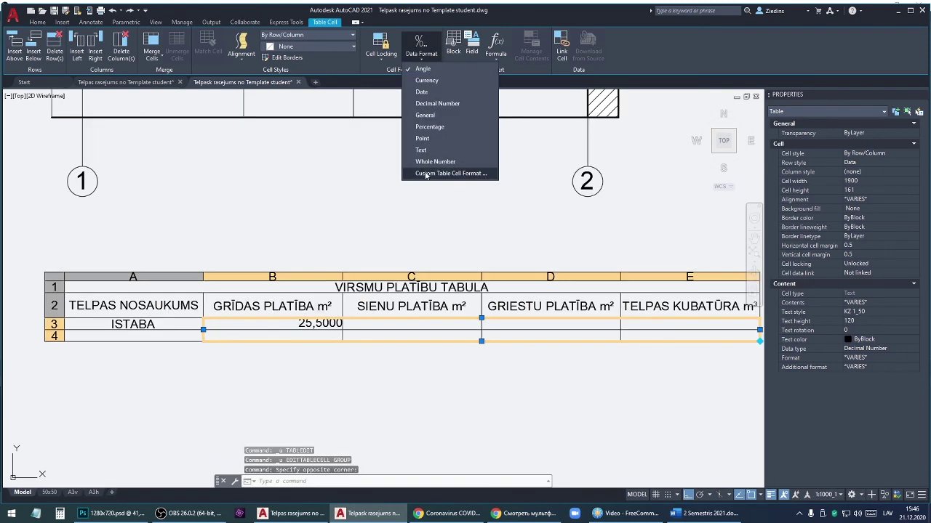
left_click(429, 174)
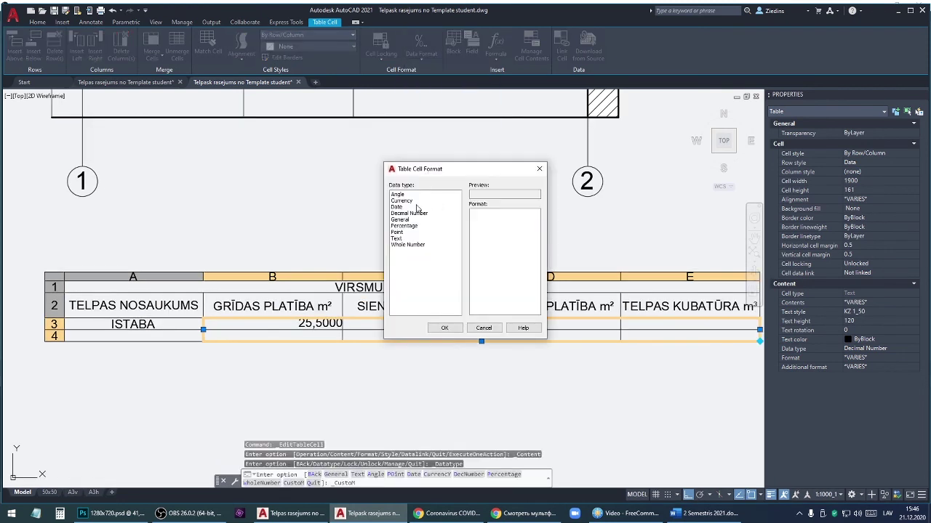
left_click(408, 213)
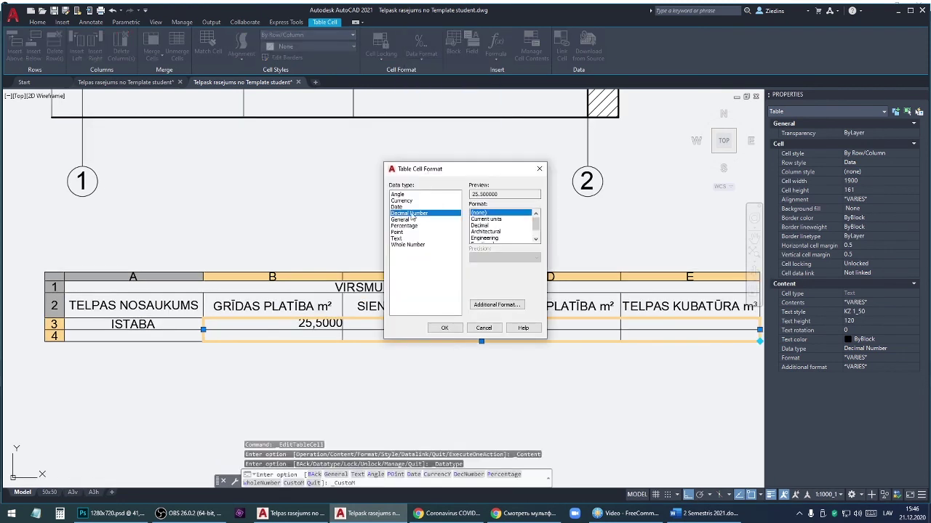
left_click(474, 226)
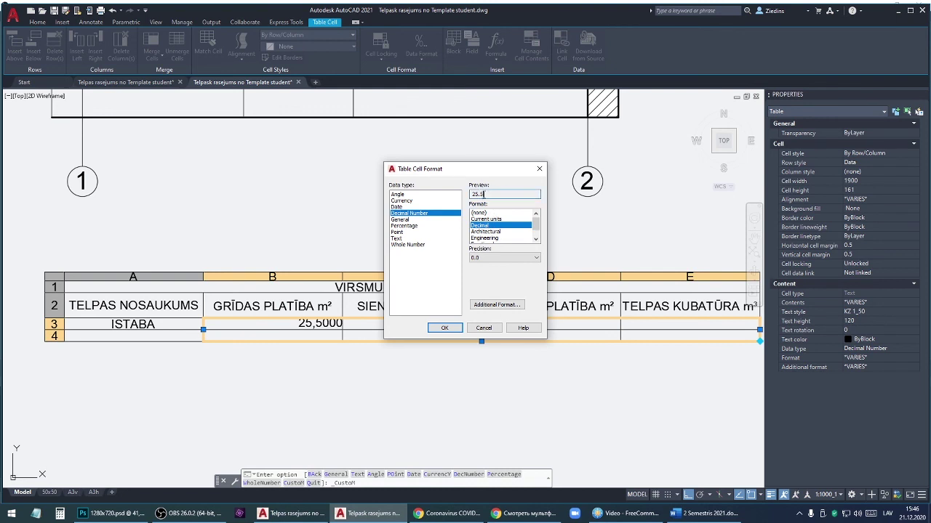
left_click(499, 258)
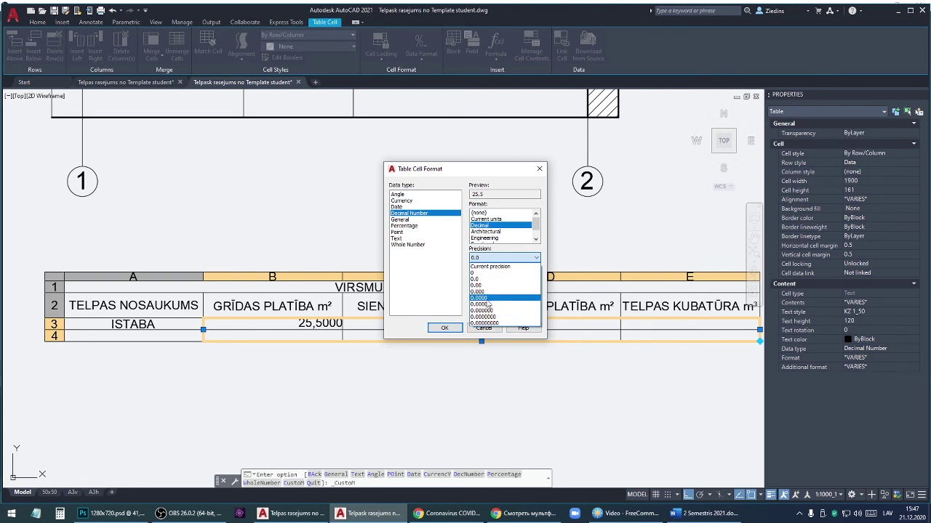
left_click(476, 283)
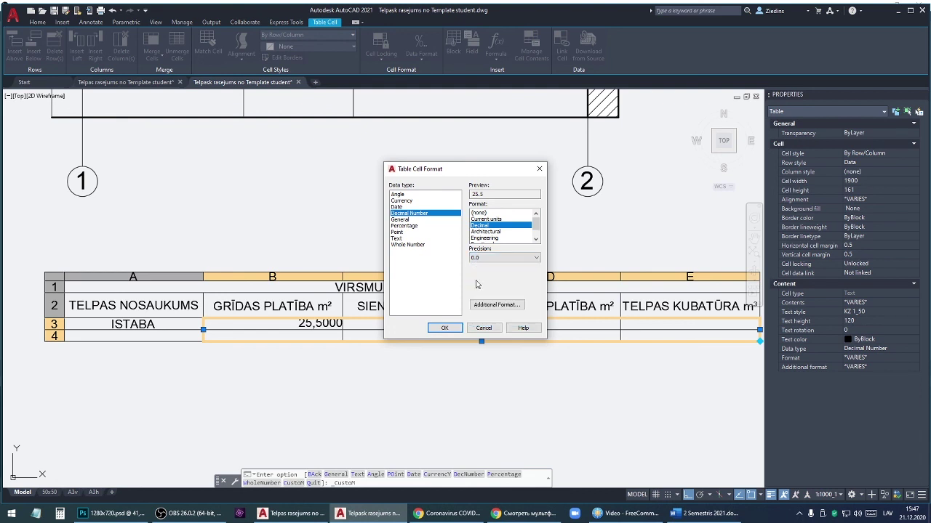
left_click(445, 328)
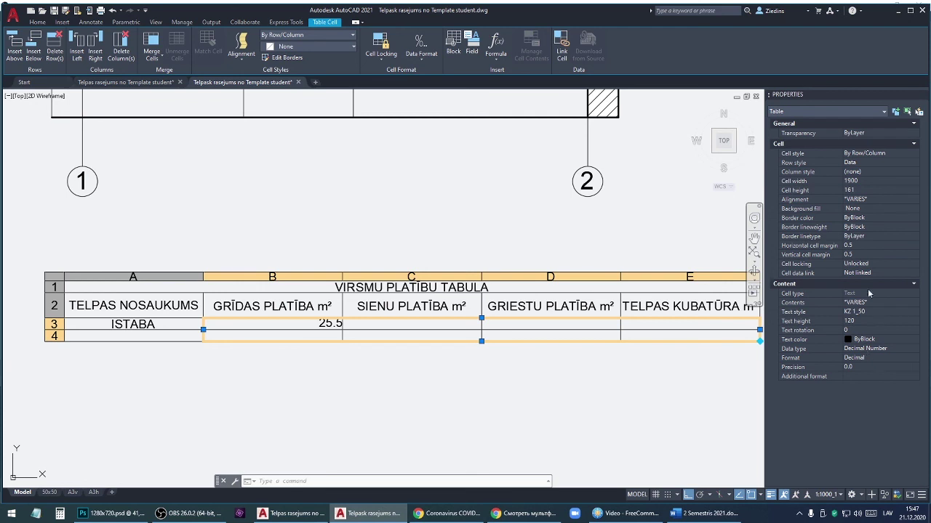
Align the selected data cells to Middle Center.
left_click(865, 200)
left_click(873, 200)
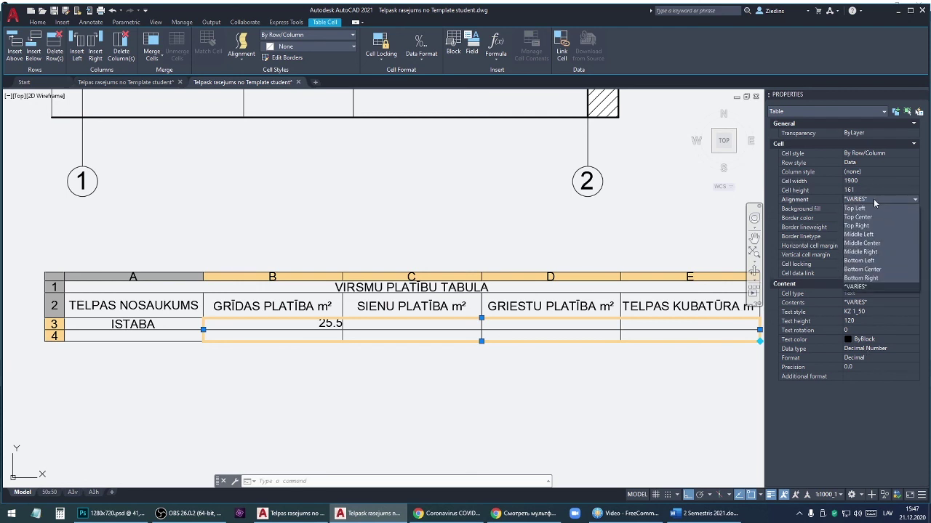
left_click(869, 245)
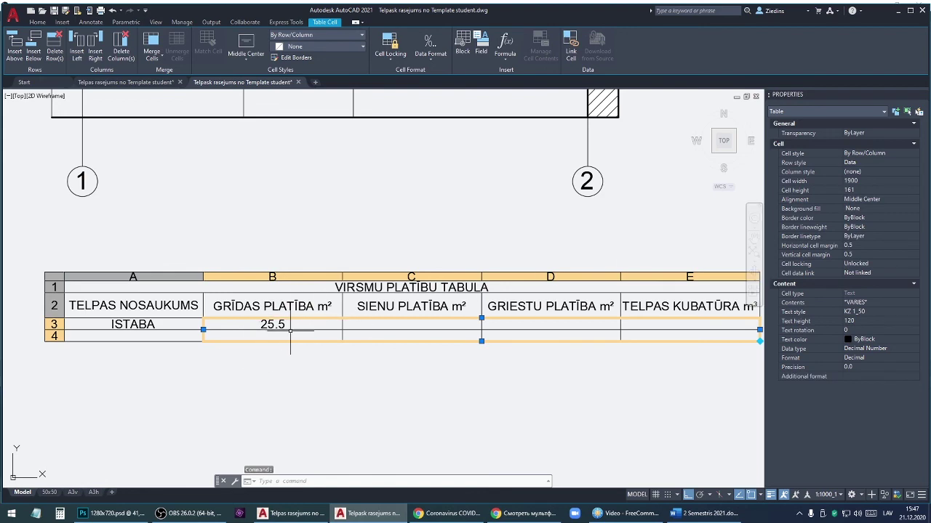
key("Escape")
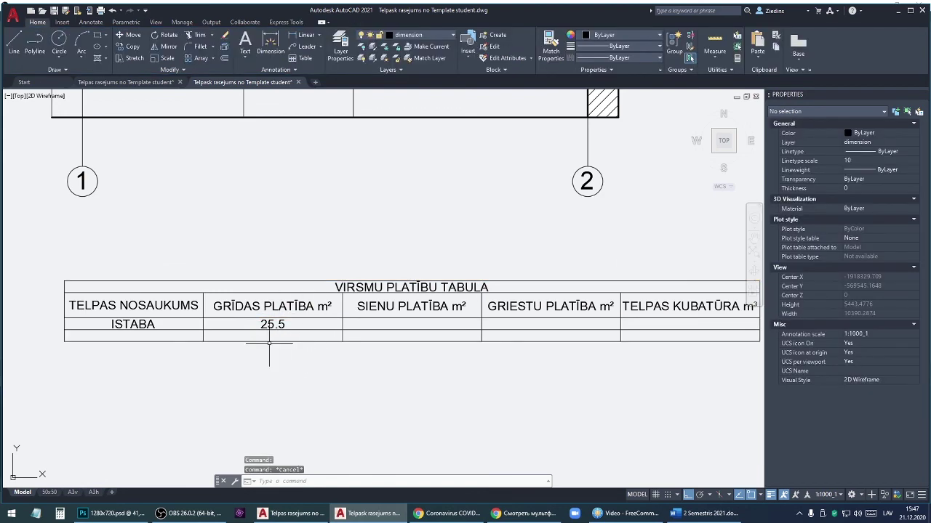
scroll(269, 343, "down", 2)
scroll(265, 305, "down", 2)
scroll(265, 240, "down", 2)
scroll(265, 227, "up", 4)
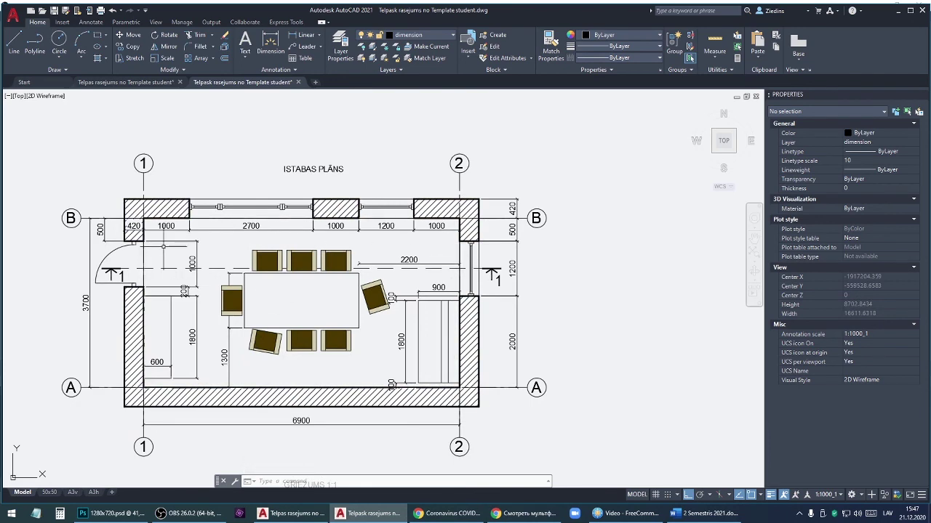
left_click(145, 244)
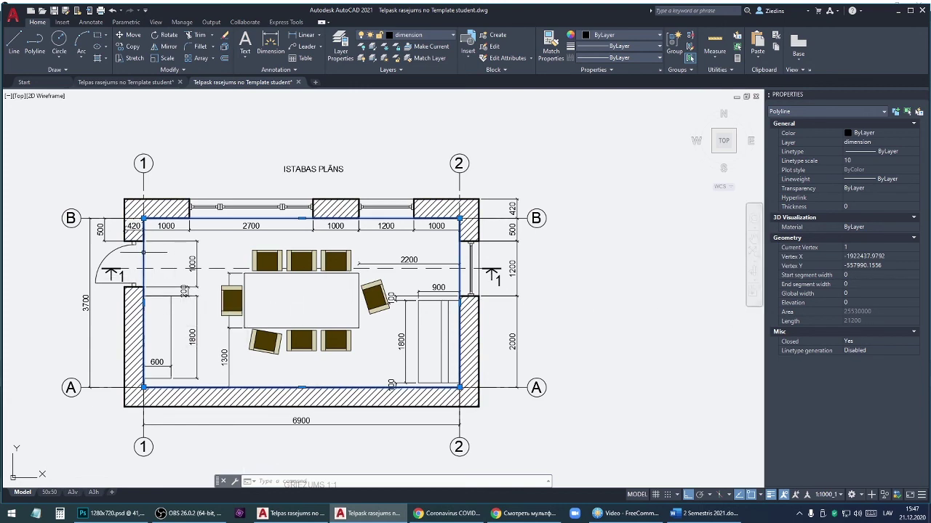
scroll(145, 246, "up", 4)
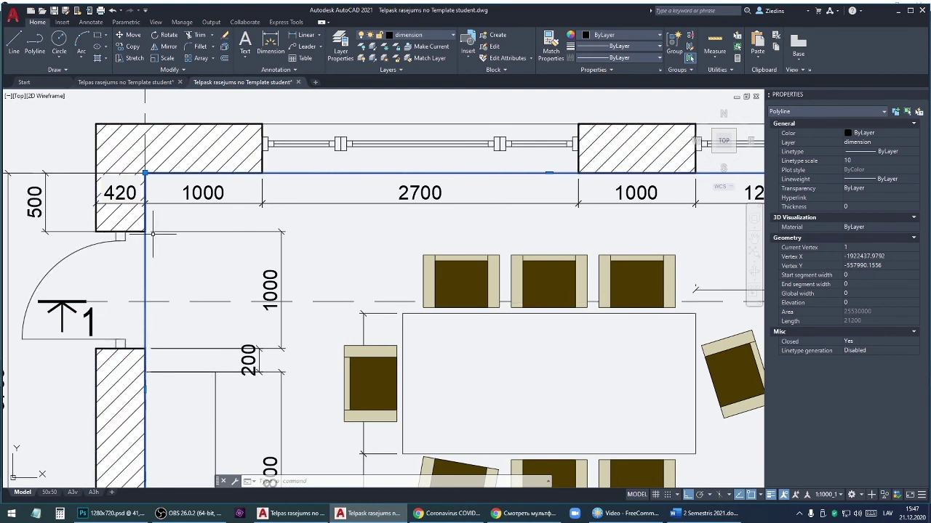
scroll(129, 240, "down", 3)
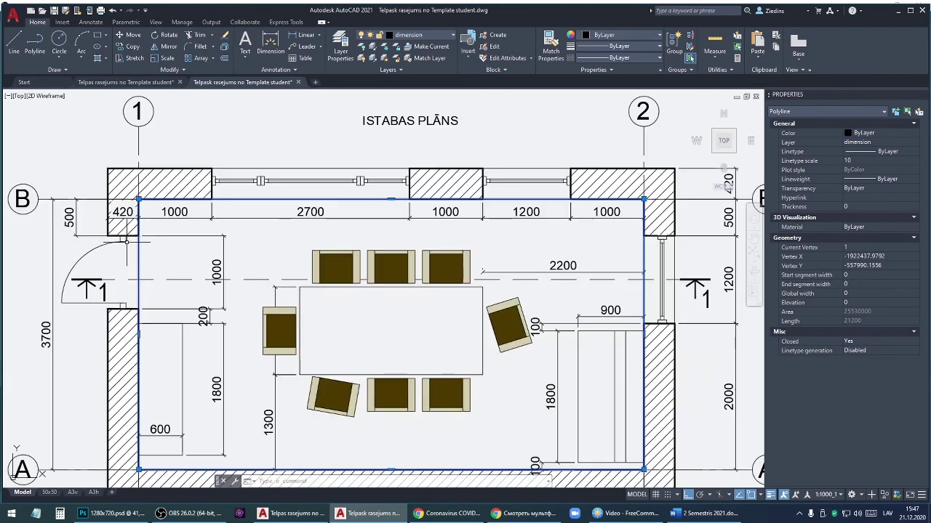
scroll(129, 240, "down", 1)
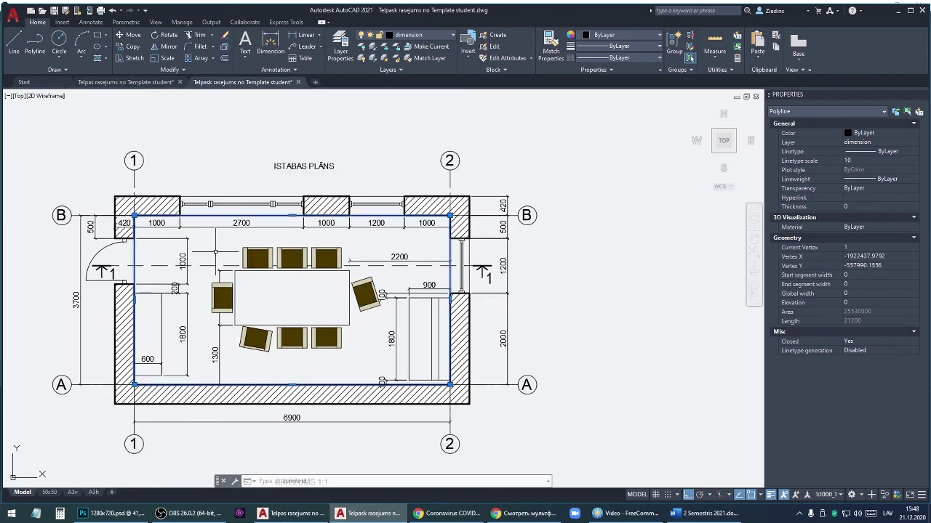
scroll(216, 252, "down", 2)
scroll(213, 250, "down", 4)
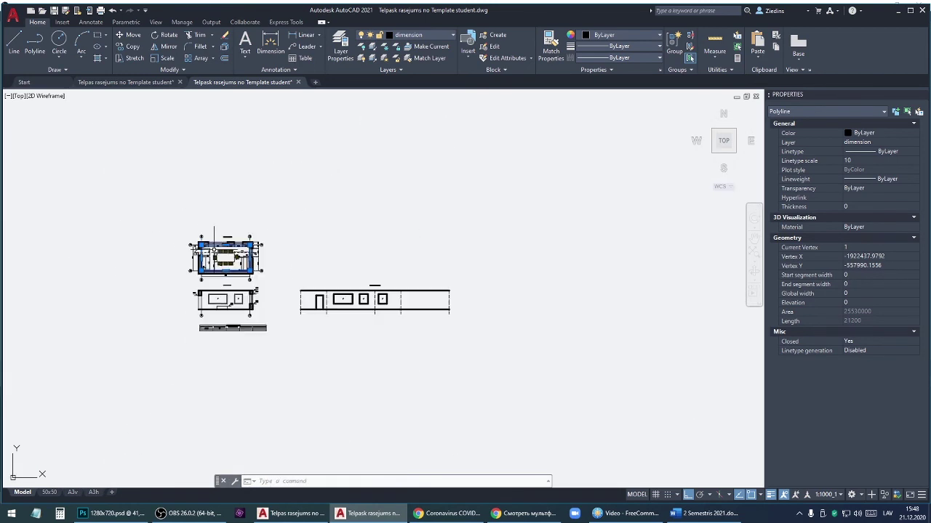
scroll(218, 305, "up", 6)
scroll(191, 314, "up", 3)
Change the floor area in cell B3 from 25.5 to 26.0 and zoom back out.
left_click(190, 314)
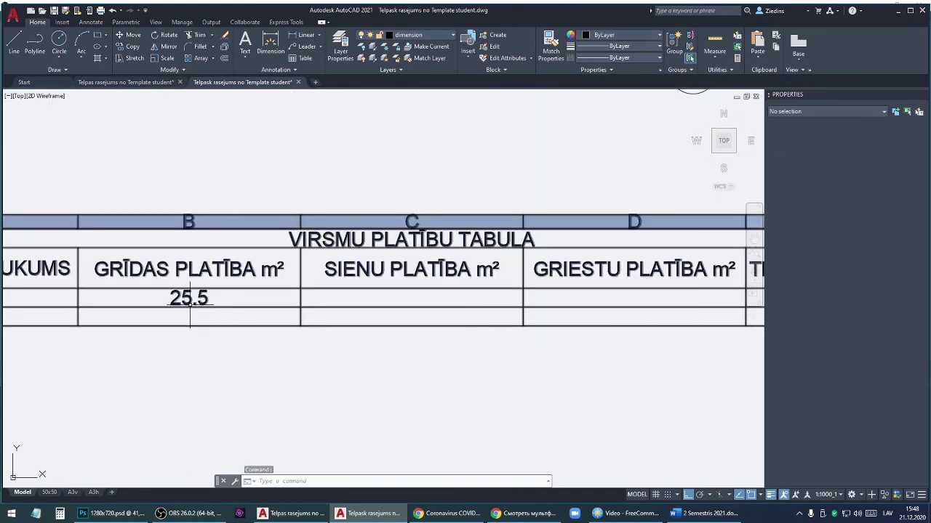
key("Escape")
left_click(190, 314)
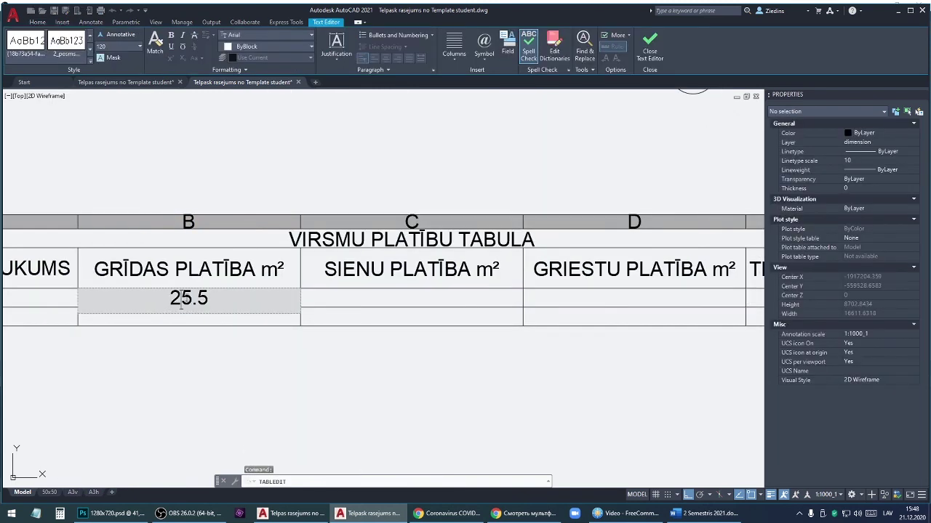
type("6")
key("BackSpace")
type("0")
left_click(245, 178)
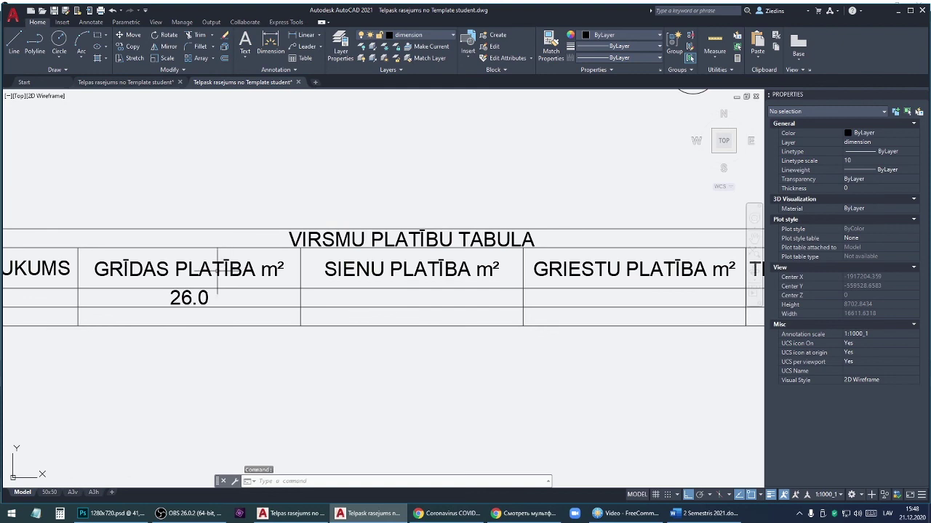
scroll(217, 285, "down", 2)
scroll(216, 280, "down", 5)
scroll(215, 277, "down", 2)
Select the room's inner outline polyline to read its 21200 length in Properties.
scroll(214, 273, "down", 2)
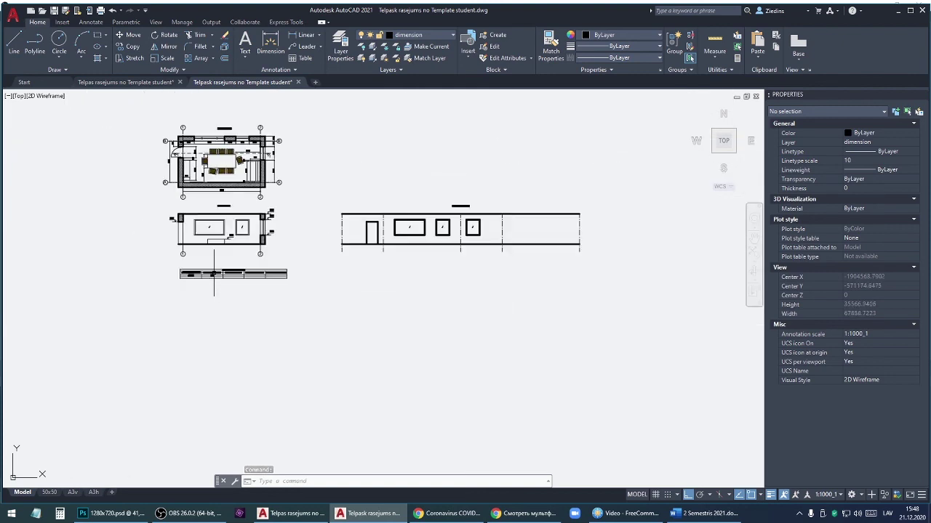
scroll(217, 144, "up", 2)
scroll(217, 145, "up", 2)
scroll(179, 160, "up", 2)
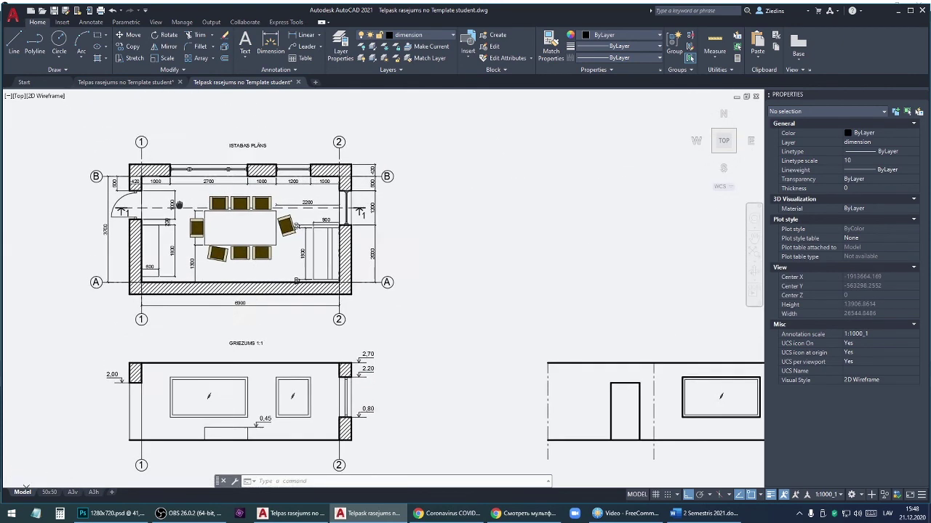
scroll(179, 160, "up", 1)
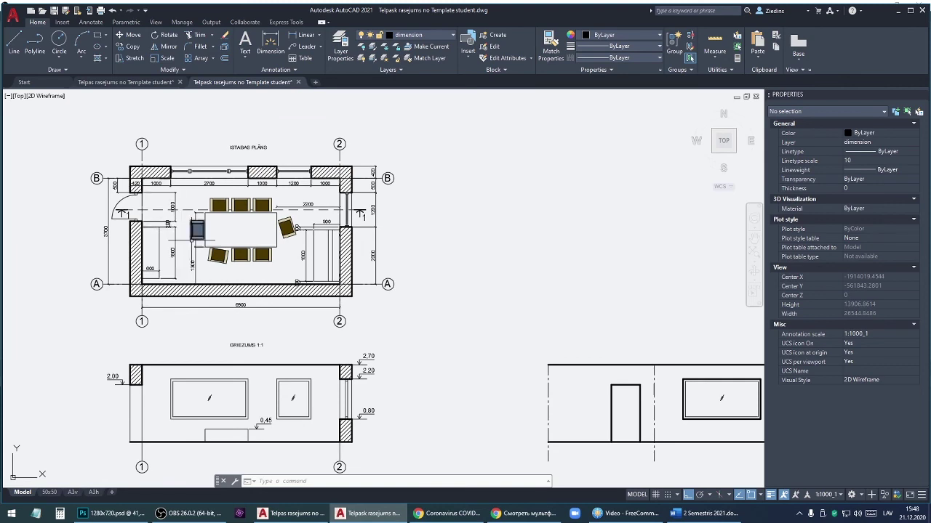
scroll(219, 183, "down", 1)
scroll(240, 320, "up", 3)
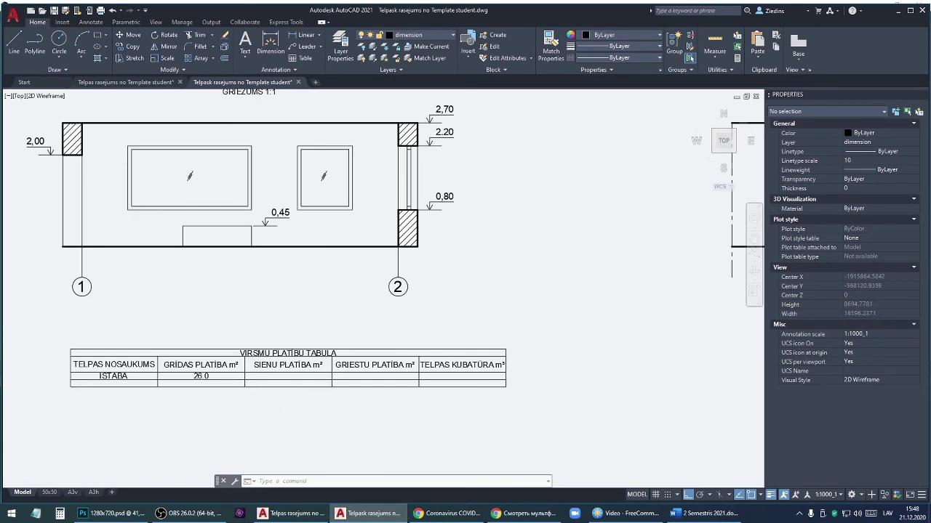
scroll(296, 374, "up", 1)
scroll(272, 356, "down", 2)
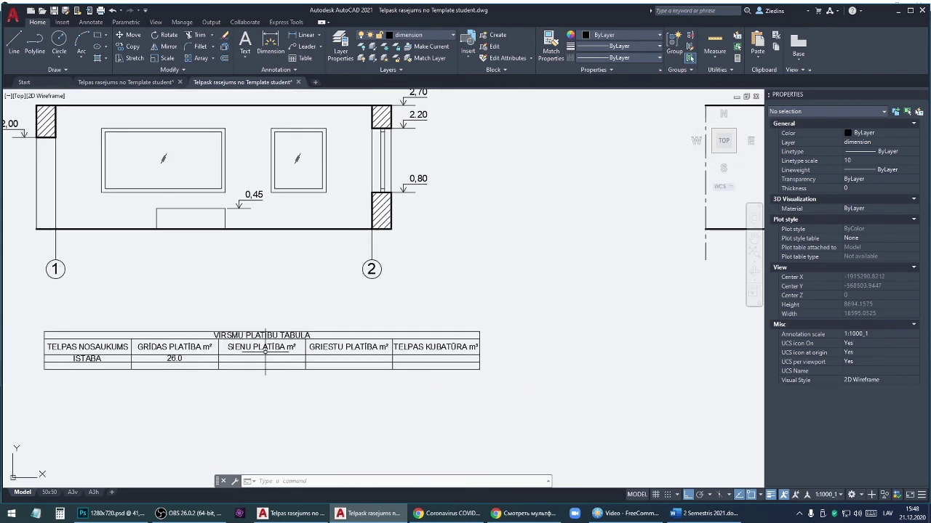
scroll(265, 349, "down", 2)
scroll(265, 349, "down", 2)
scroll(269, 287, "up", 2)
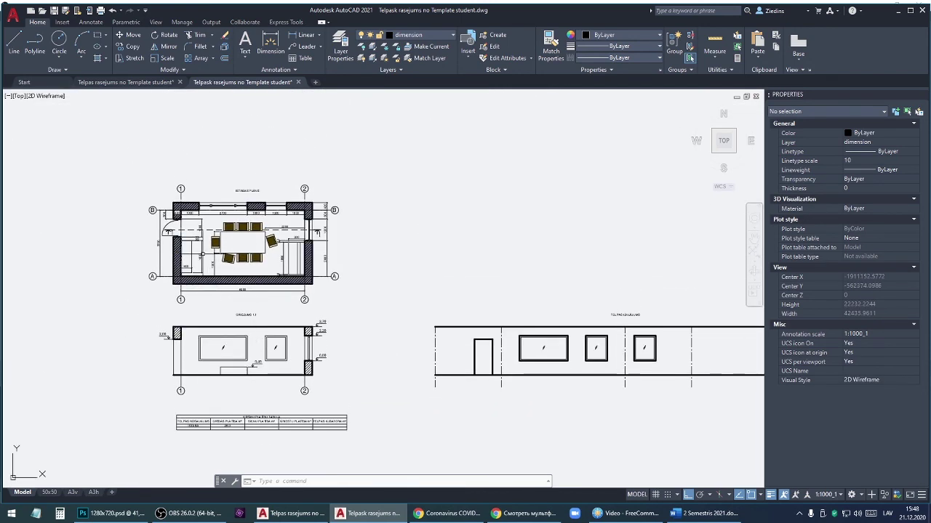
scroll(179, 222, "up", 3)
key("Escape")
left_click(158, 197)
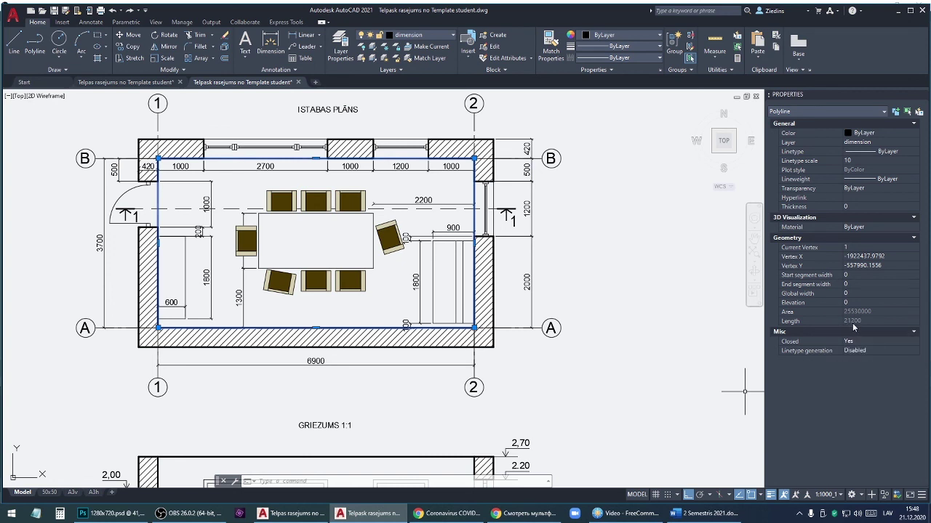
mouse_move(291, 513)
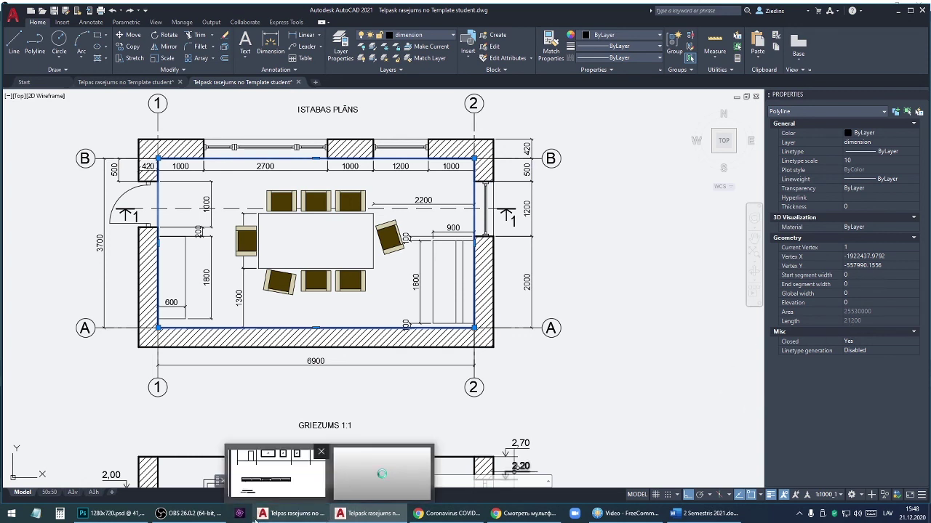
Launch Calculator and multiply 21,2 by 2,7 to get 57,24.
left_click(60, 514)
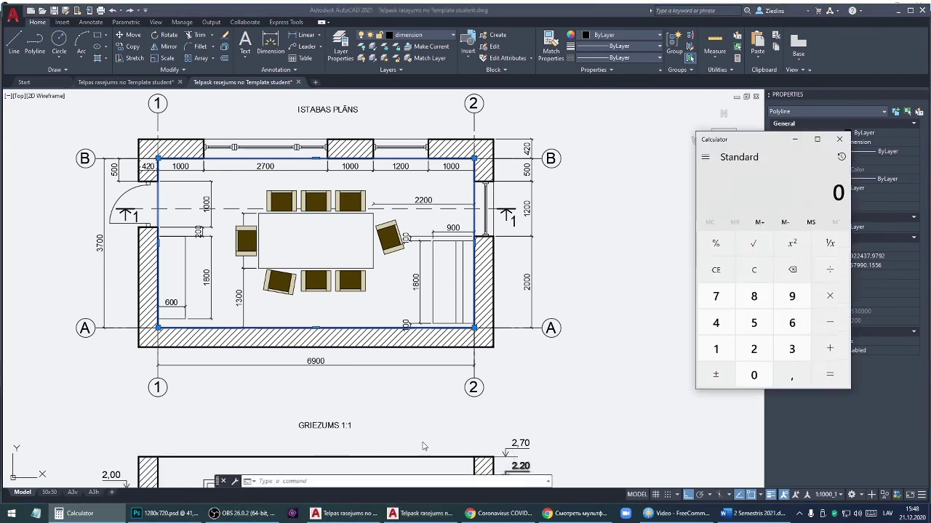
type("21,")
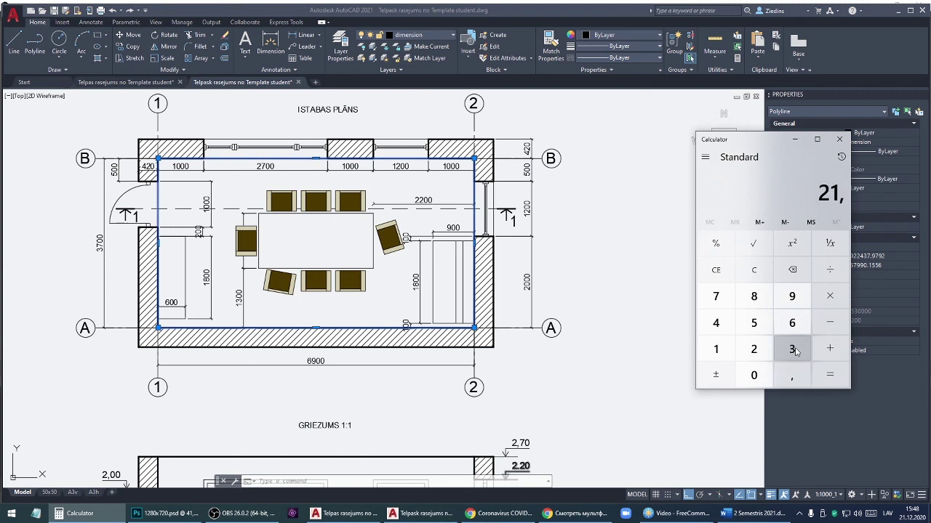
type("2")
type("*")
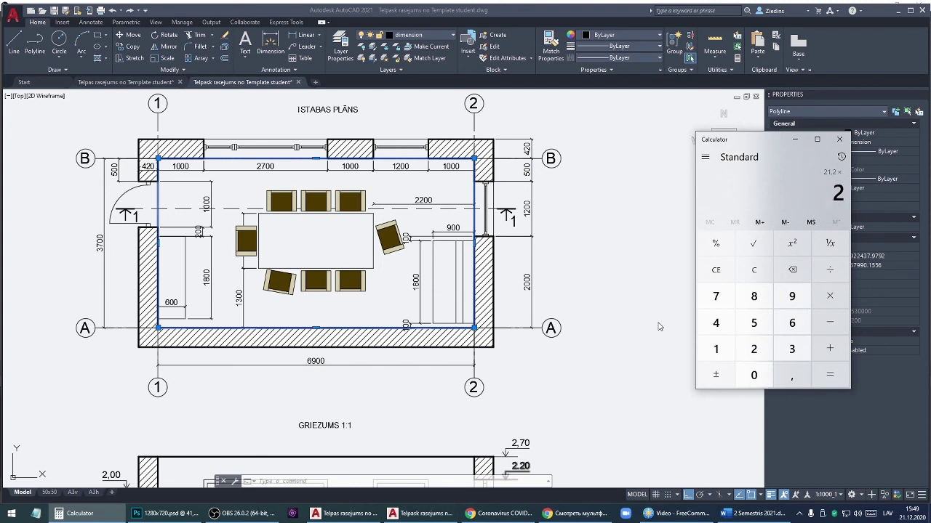
type("7")
key("Return")
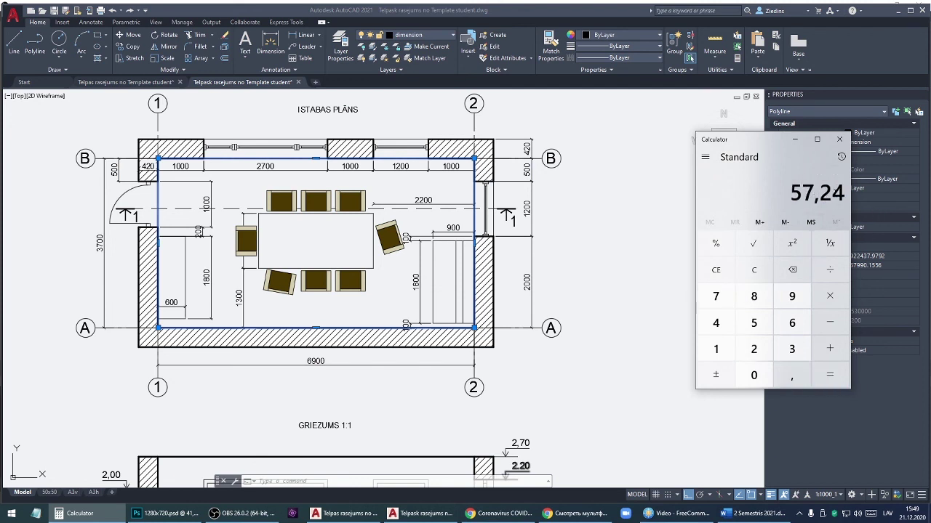
Enter 58.0 as the ISTABA wall area under SIENU PLATĪBA m².
left_click(841, 140)
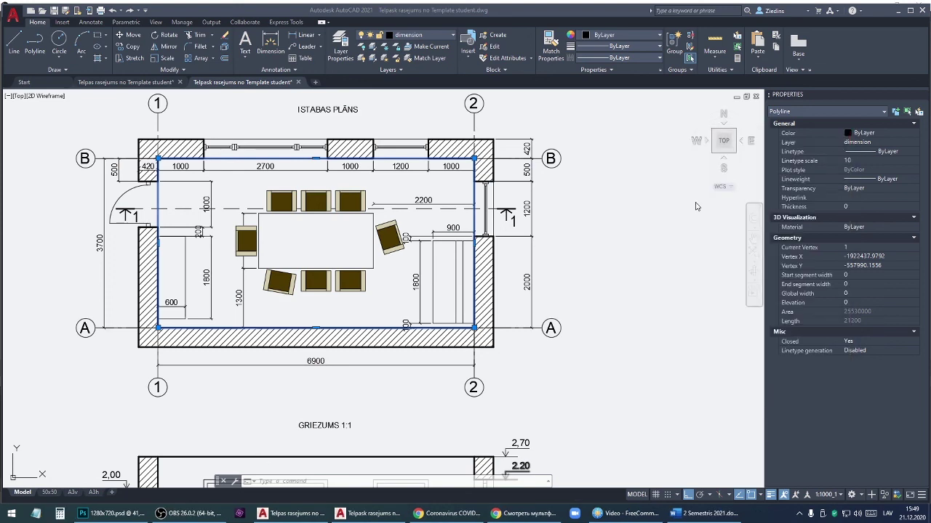
scroll(419, 160, "down", 4)
scroll(419, 181, "down", 2)
scroll(368, 254, "up", 5)
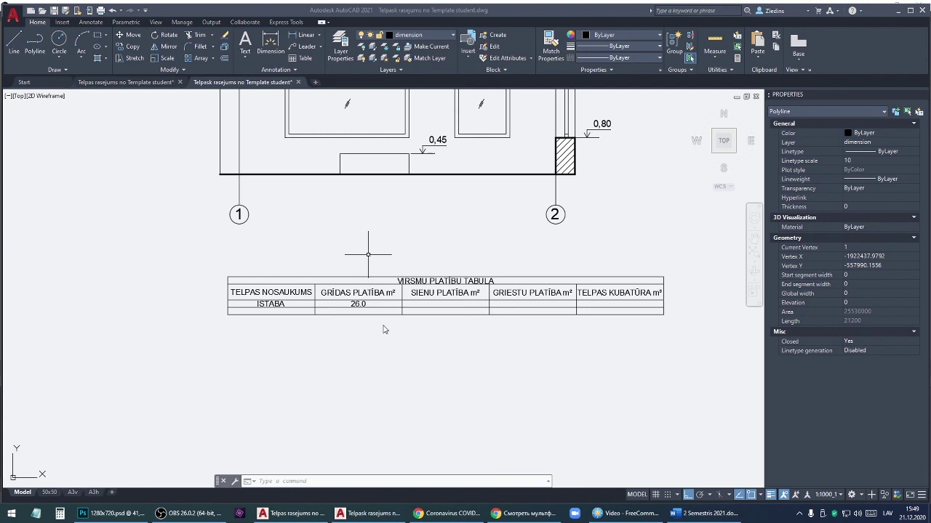
double_click(449, 305)
type("58")
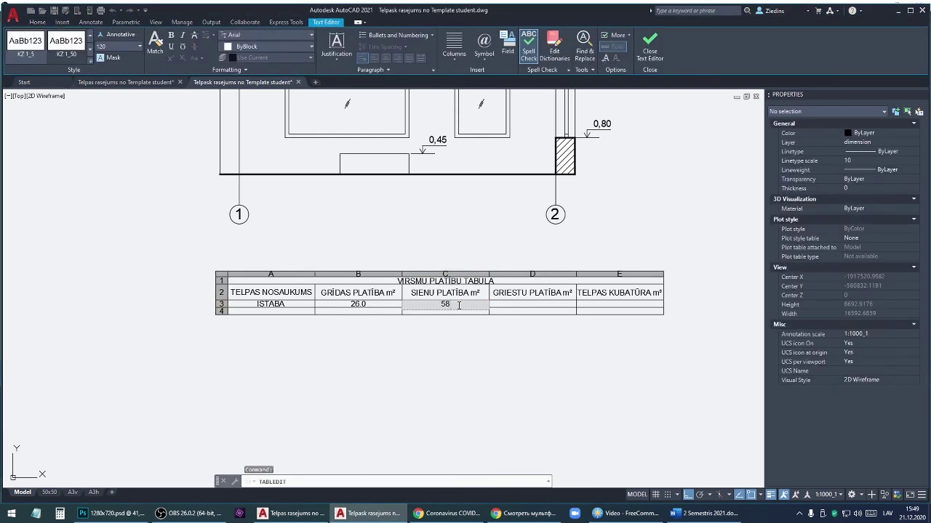
type(".")
left_click(458, 368)
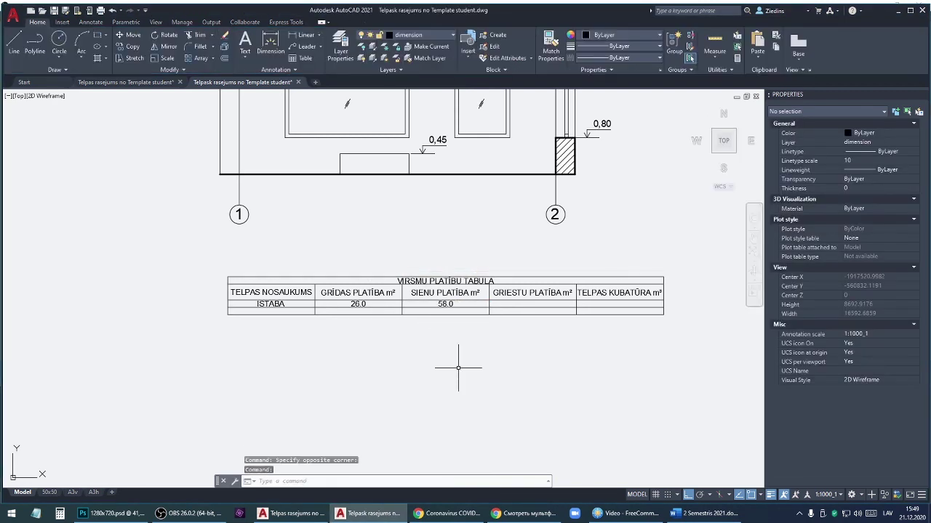
scroll(370, 373, "down", 4)
scroll(494, 354, "down", 1)
scroll(502, 342, "up", 3)
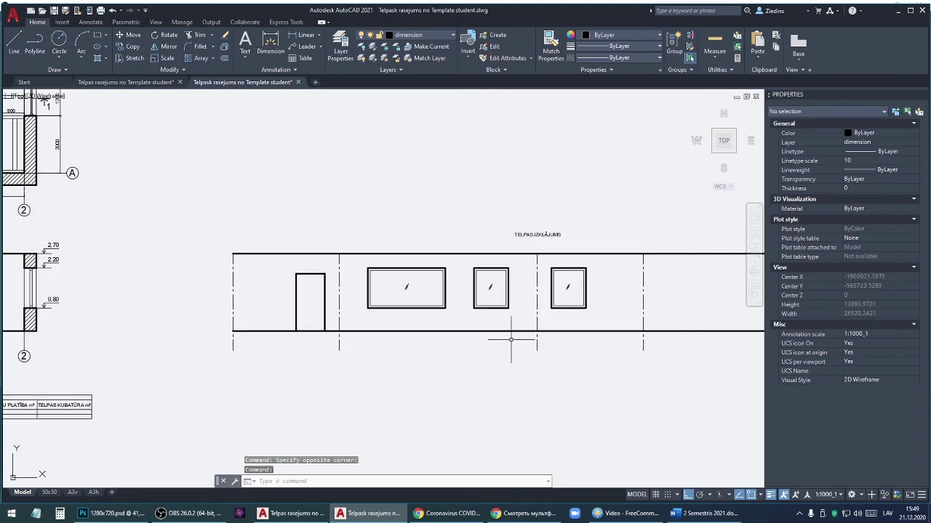
scroll(516, 331, "up", 2)
Start a polyline along the elevation's base, around the door, up to the wall's upper-right corner.
middle_click_drag(516, 331, 485, 313)
scroll(496, 309, "down", 2)
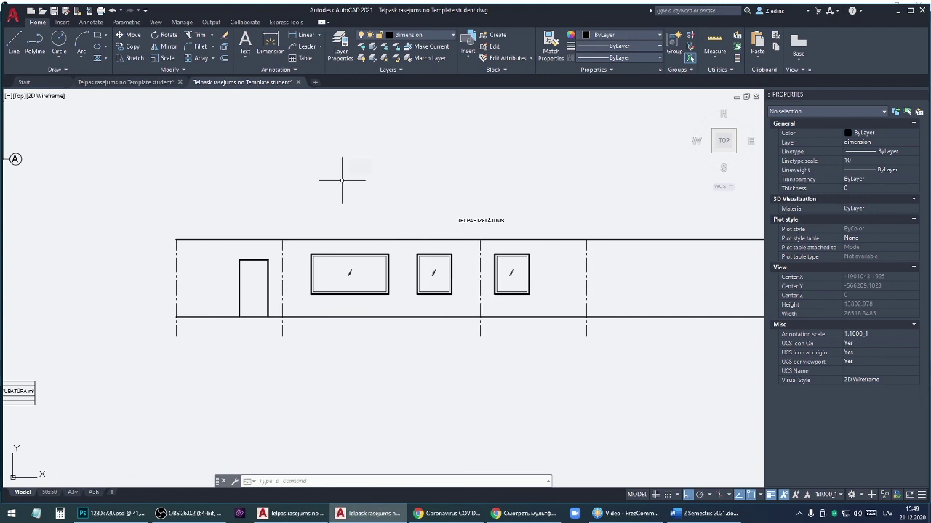
middle_click_drag(601, 277, 517, 268)
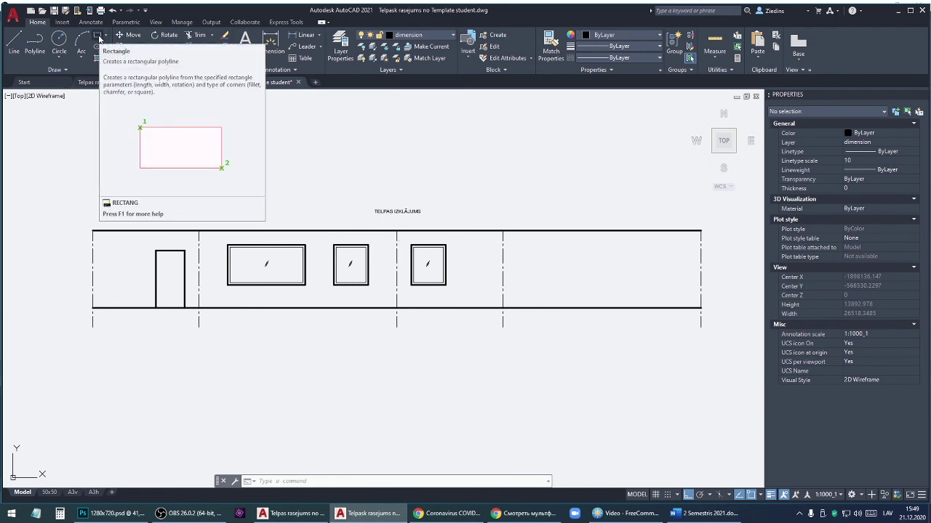
left_click(35, 42)
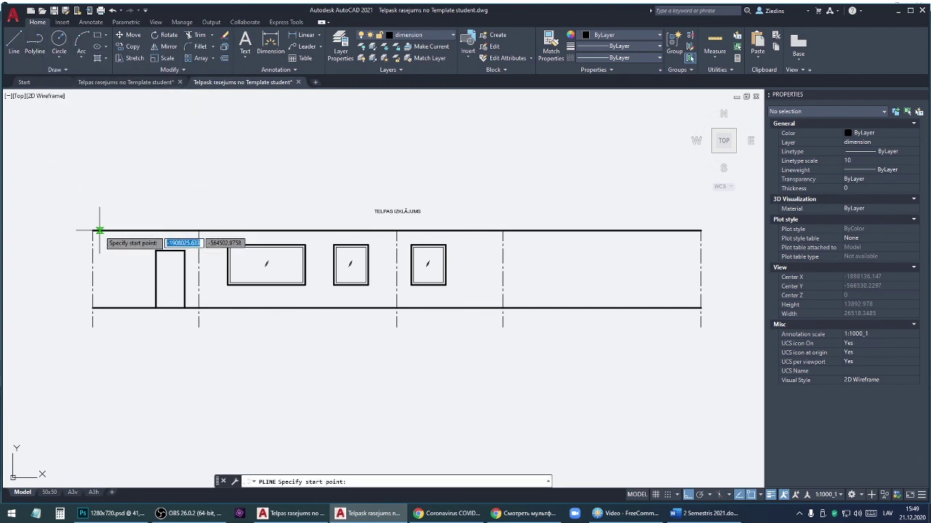
left_click(93, 307)
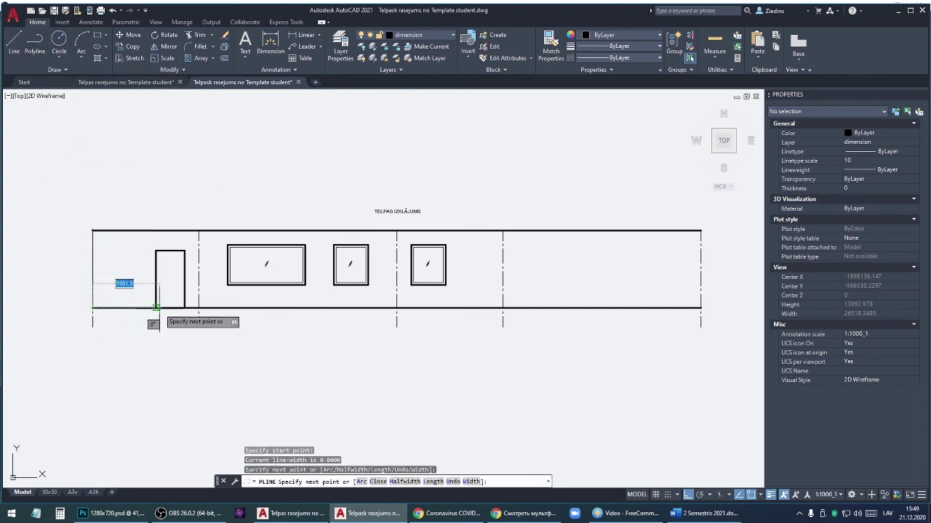
left_click(155, 307)
left_click(155, 251)
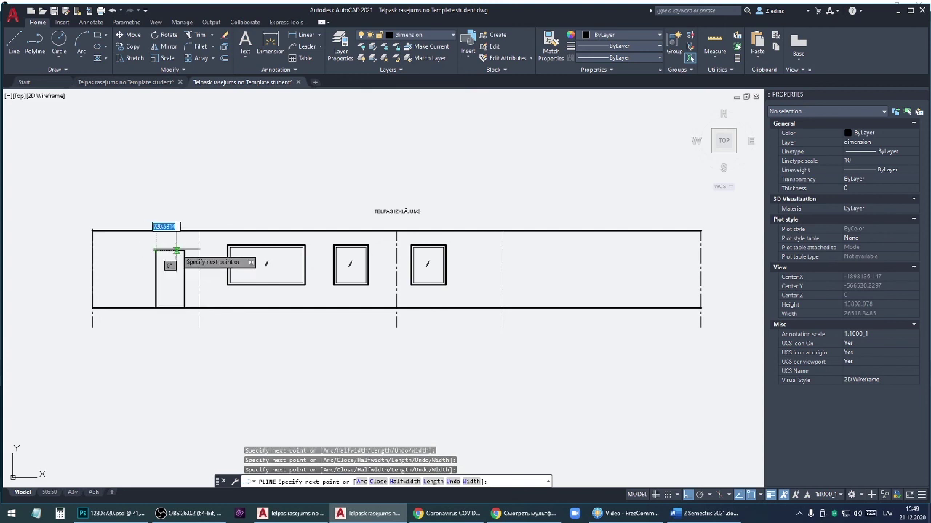
left_click(185, 251)
left_click(185, 308)
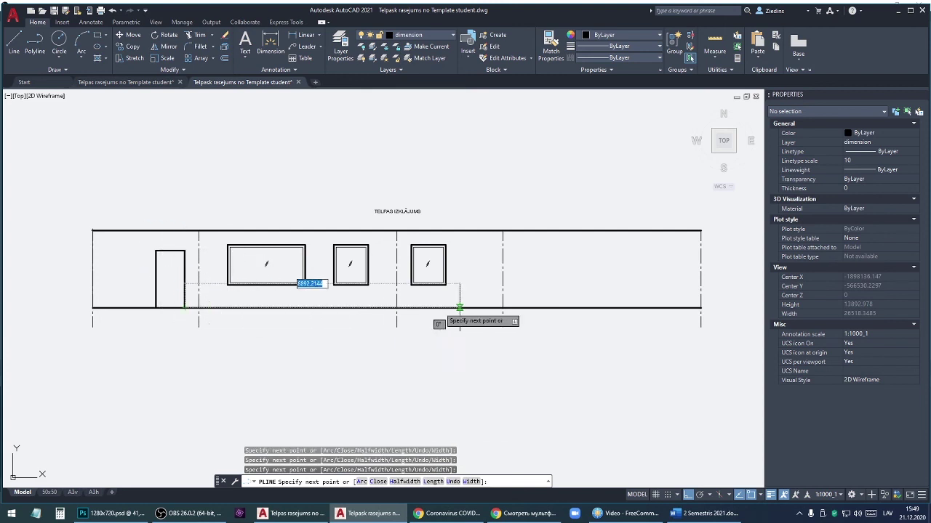
left_click(700, 307)
left_click(700, 230)
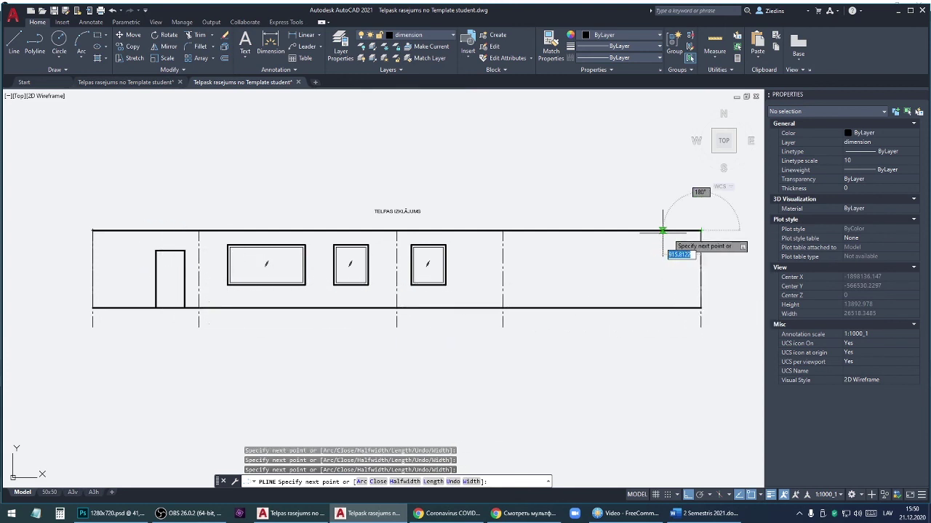
Continue the polyline along the top edge and around the two window openings.
left_click(434, 231)
scroll(431, 243, "up", 5)
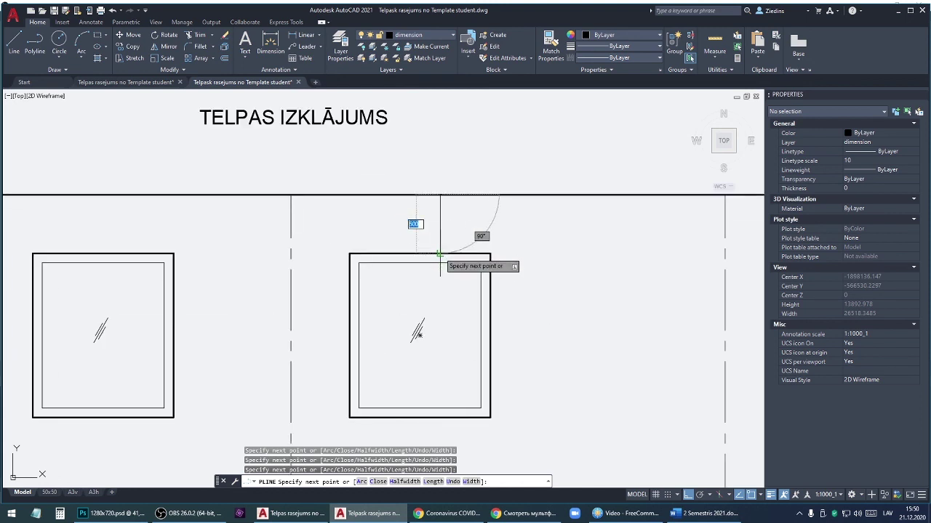
left_click(439, 254)
left_click(490, 253)
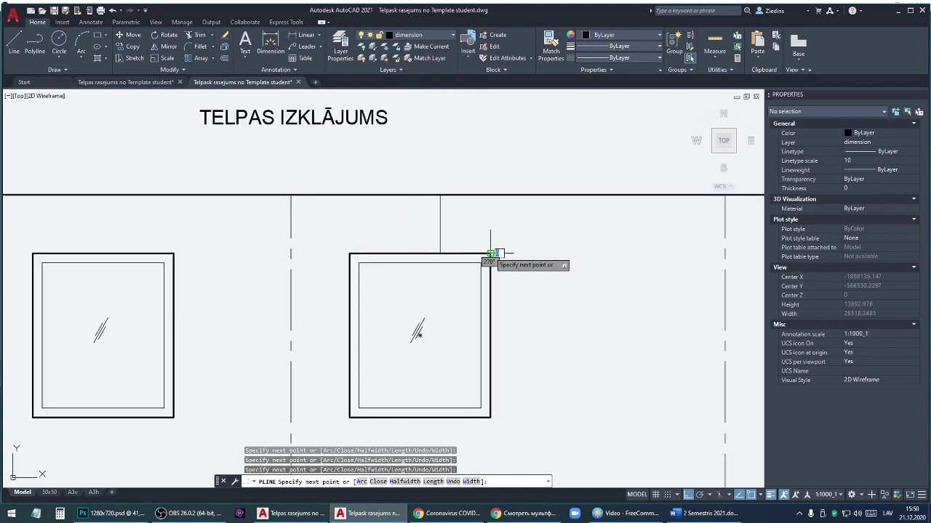
left_click(490, 418)
left_click(349, 417)
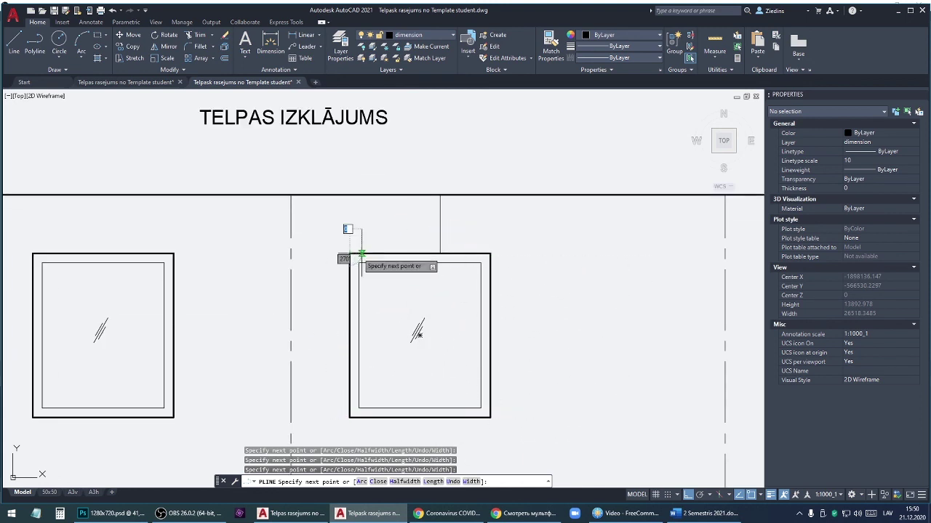
left_click(439, 195)
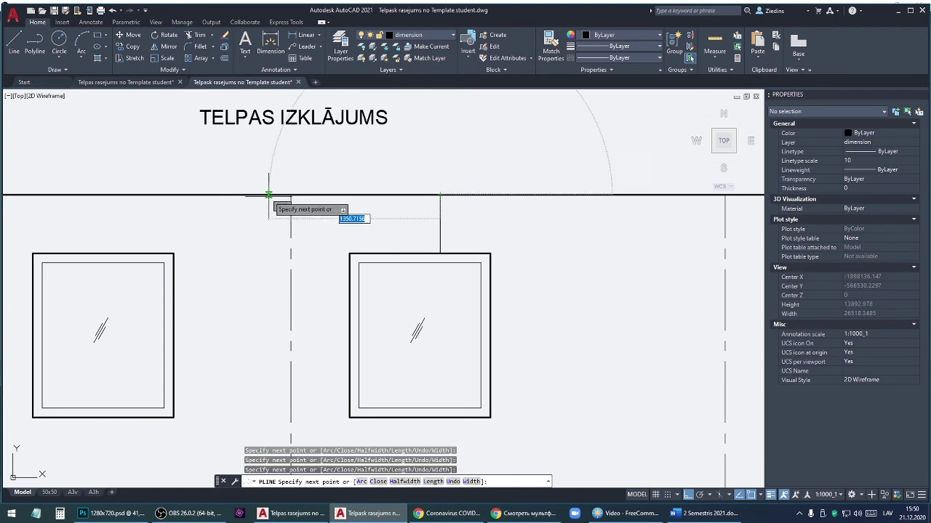
left_click(142, 194)
left_click(142, 254)
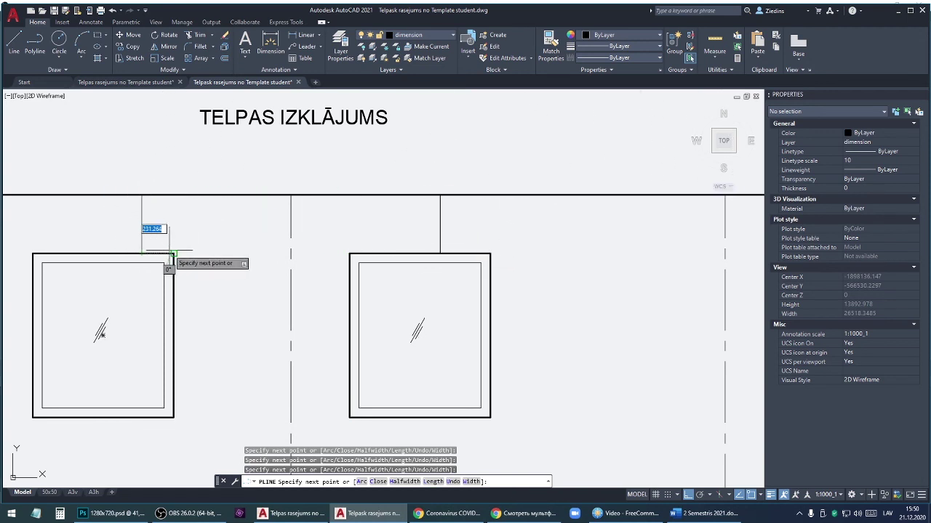
left_click(174, 254)
left_click(174, 417)
left_click(32, 417)
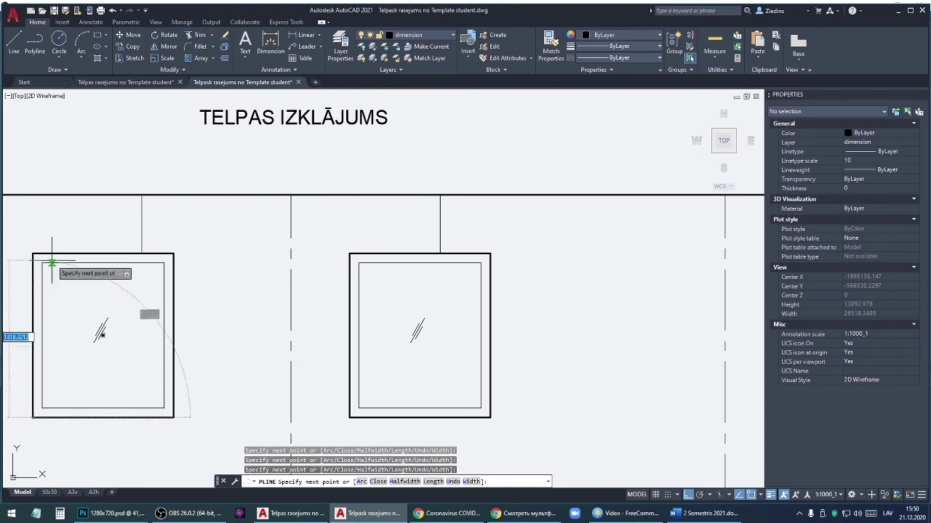
Trace the remaining window edges back to the wall's left end and finish the polyline.
scroll(423, 218, "down", 5)
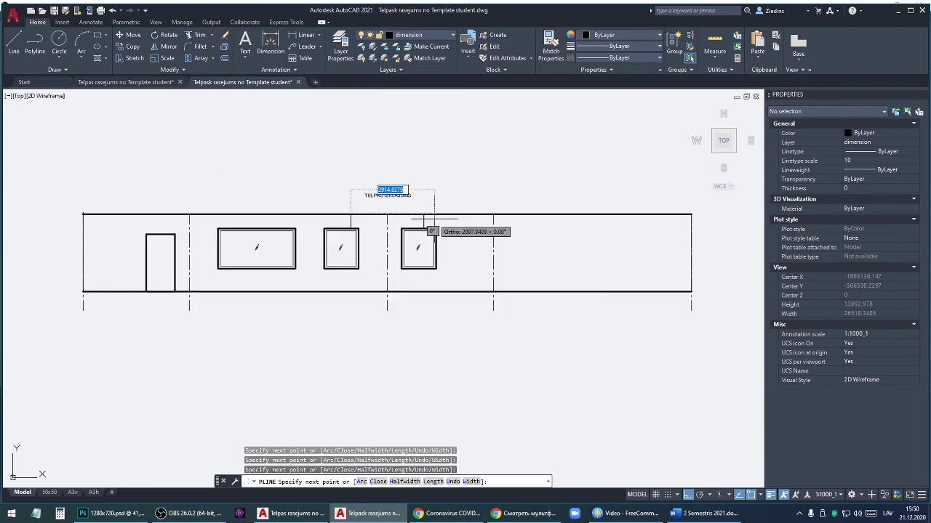
scroll(423, 218, "up", 4)
scroll(363, 243, "up", 2)
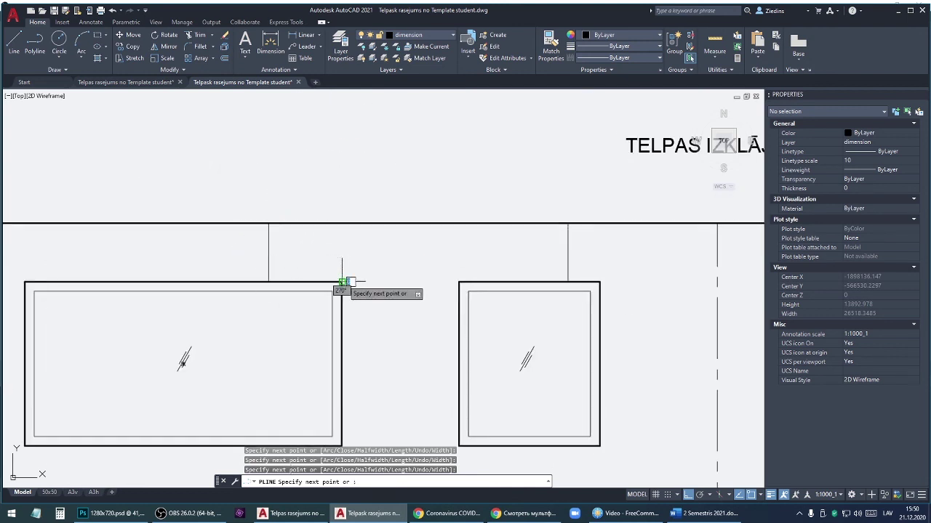
scroll(392, 356, "down", 2)
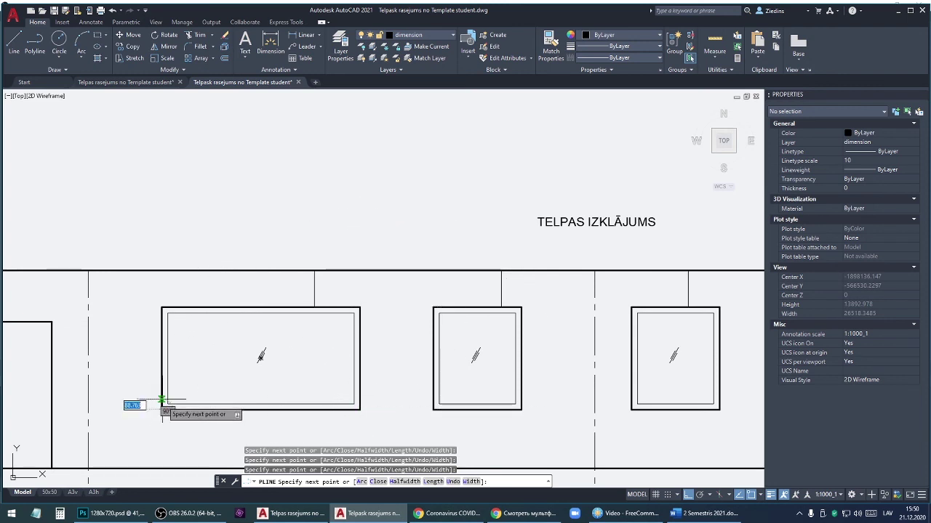
left_click(162, 307)
left_click(314, 306)
left_click(315, 271)
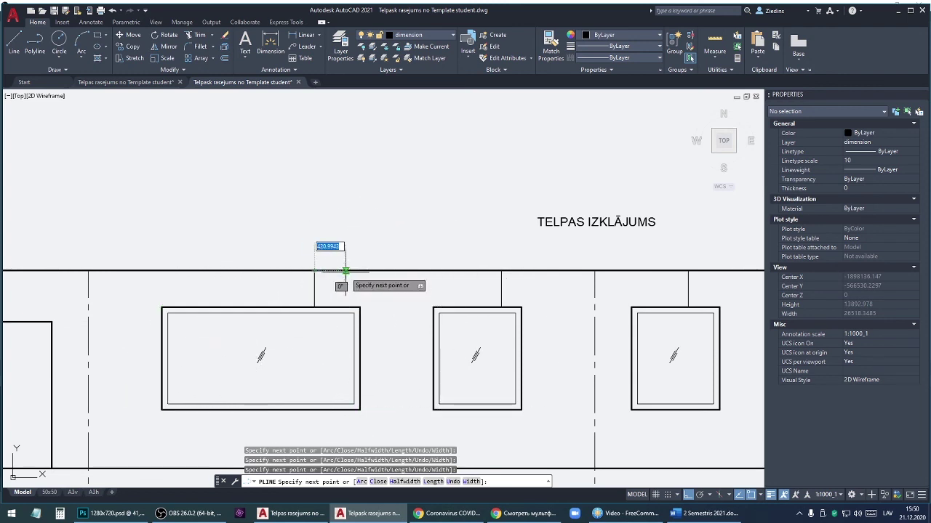
scroll(345, 271, "down", 4)
left_click(140, 273)
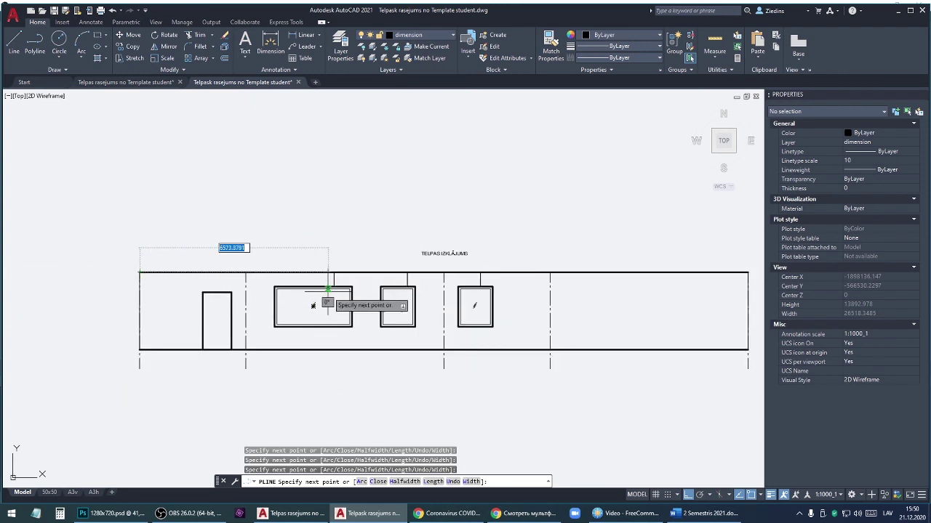
key("Return")
middle_click_drag(176, 260, 96, 233)
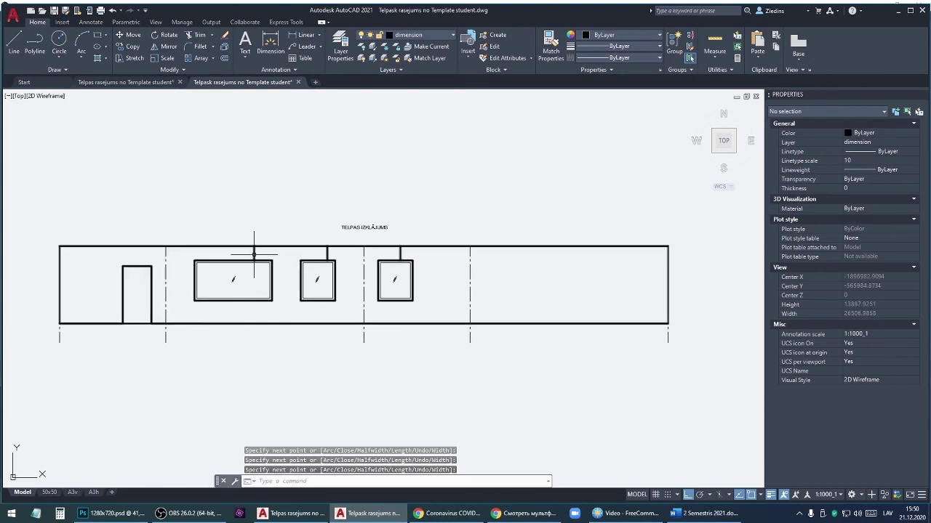
Select the traced wall-elevation polyline to read its area 48100040.0802 and length 73399.9427.
left_click(252, 255)
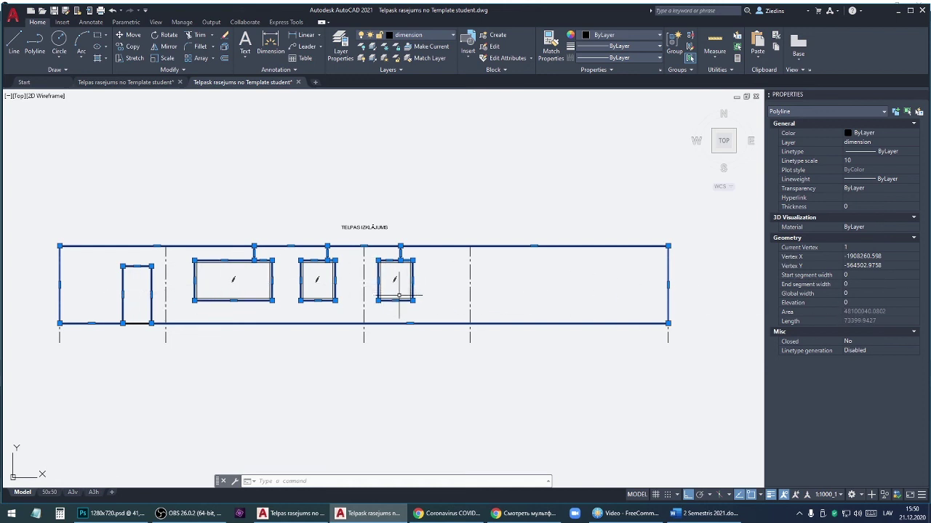
scroll(414, 315, "down", 3)
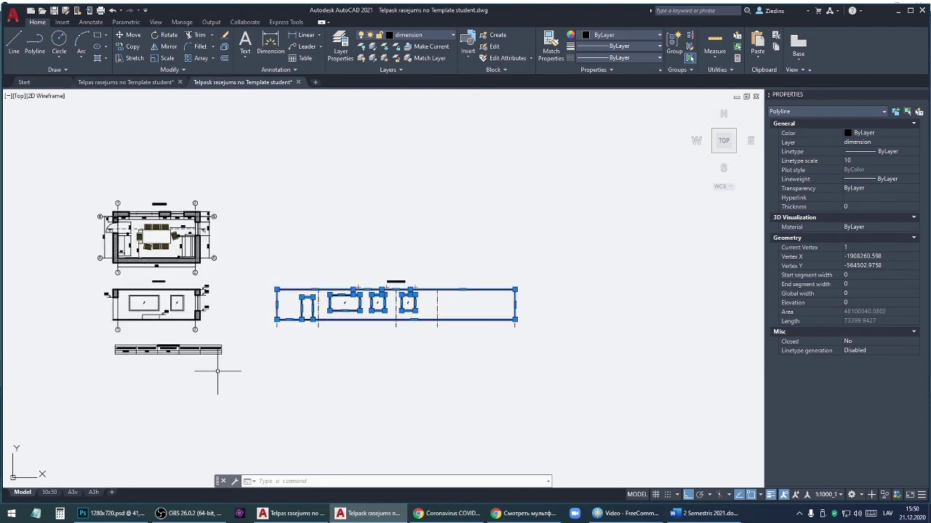
scroll(218, 371, "up", 5)
scroll(134, 354, "up", 3)
scroll(135, 354, "down", 3)
scroll(133, 351, "down", 2)
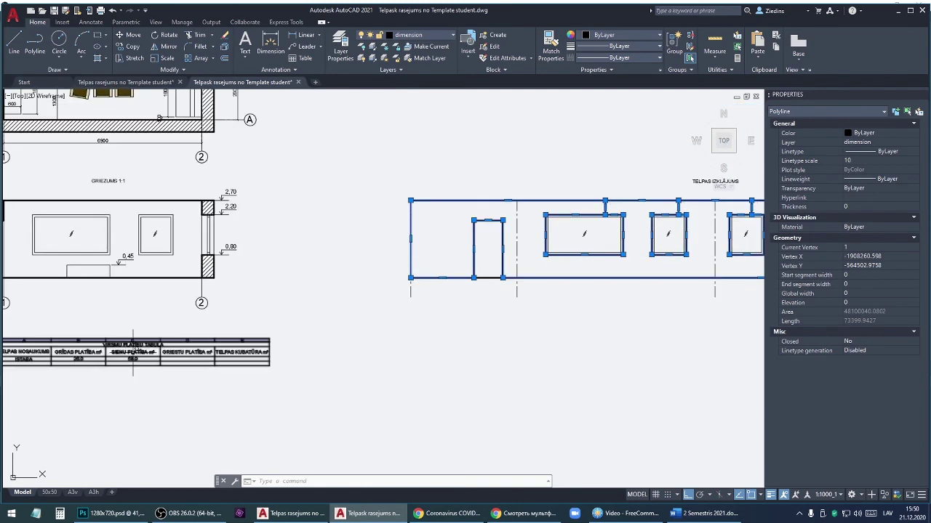
scroll(133, 351, "up", 1)
scroll(380, 326, "down", 1)
Pan and zoom from the floor plan to a readable view of the VIRSMU PLATĪBU TABULA table.
middle_click_drag(194, 374, 252, 418)
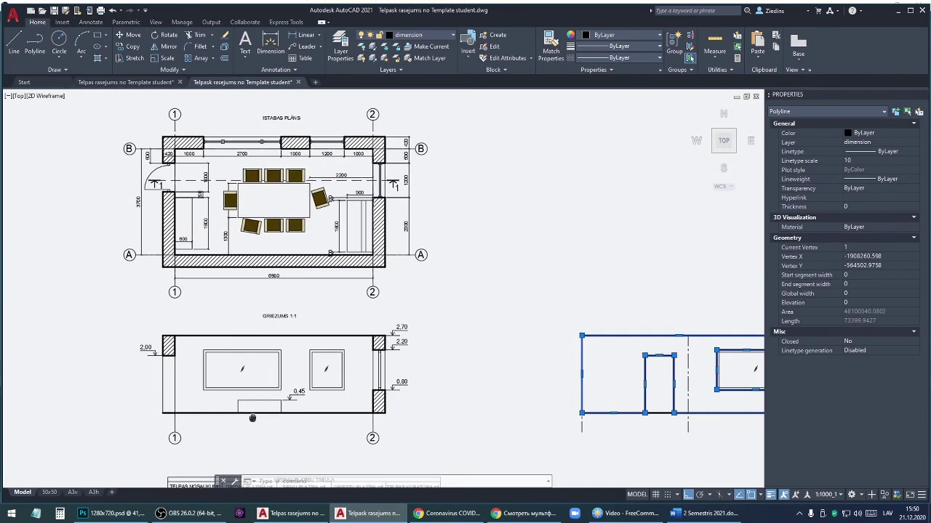
scroll(236, 125, "up", 4)
scroll(219, 136, "down", 2)
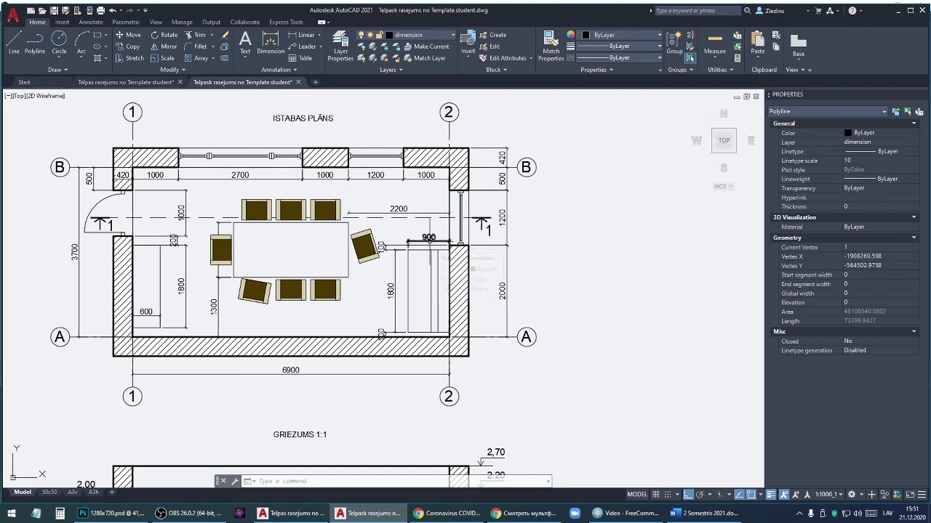
scroll(272, 209, "down", 4)
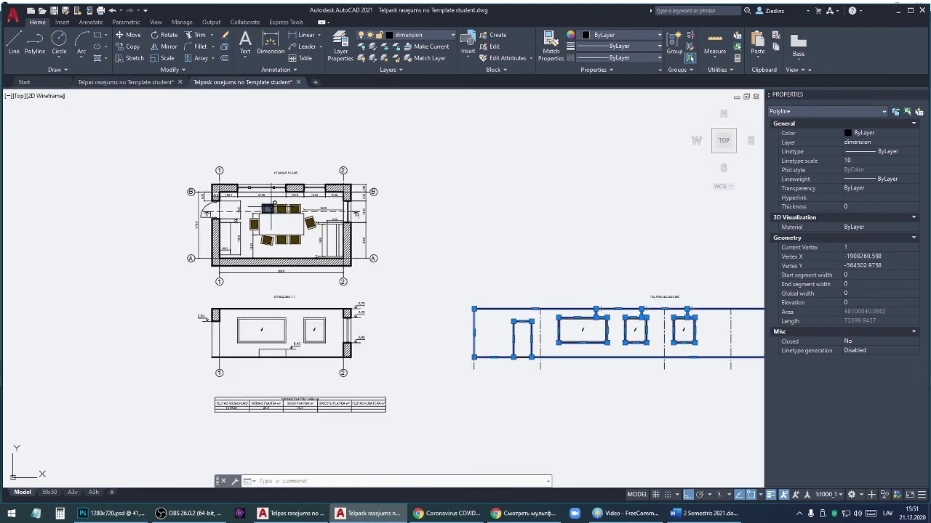
middle_click_drag(621, 292, 562, 206)
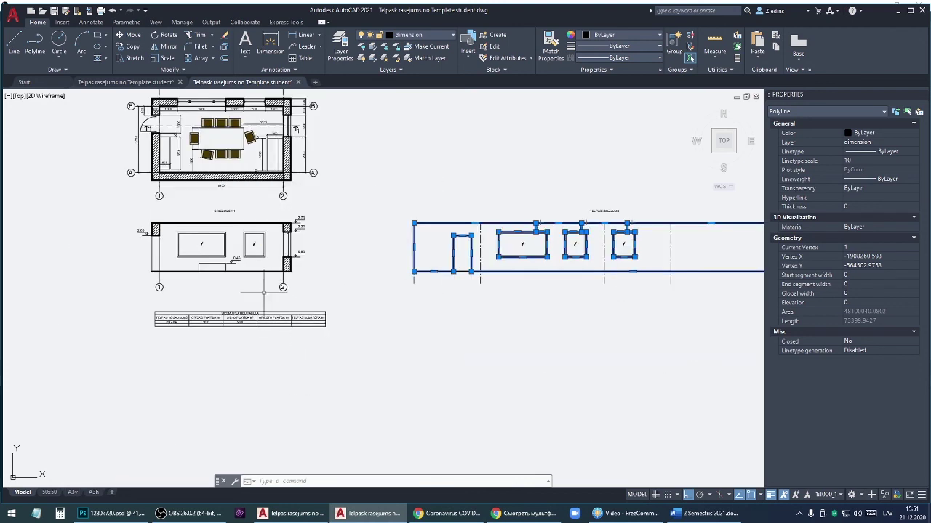
middle_click_drag(521, 301, 501, 299)
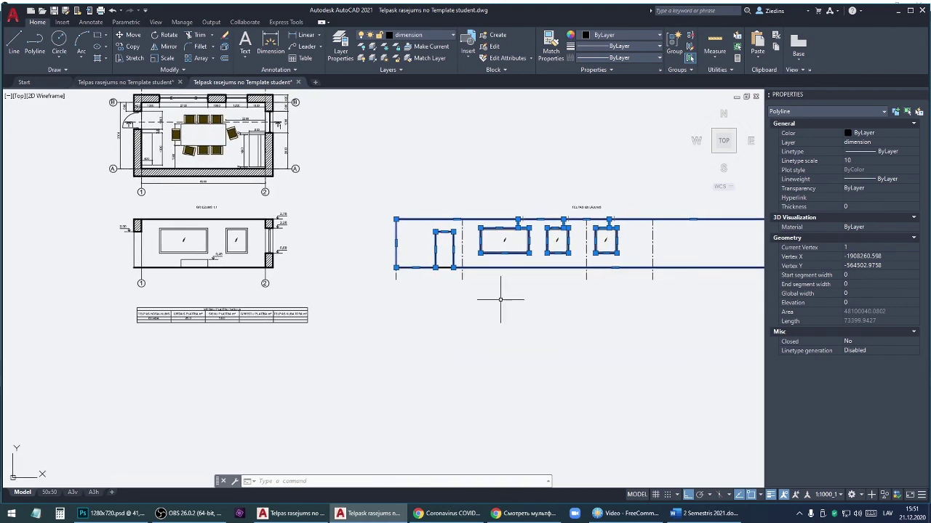
scroll(196, 331, "up", 3)
scroll(196, 331, "up", 2)
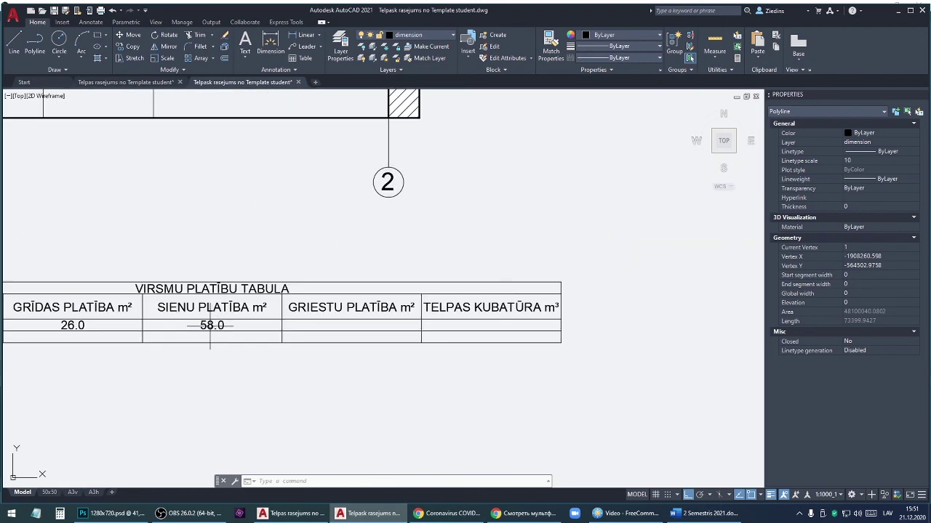
scroll(207, 323, "down", 4)
Change the ISTABA wall area cell from 58.0 to 53.0.
middle_click_drag(432, 322, 373, 332)
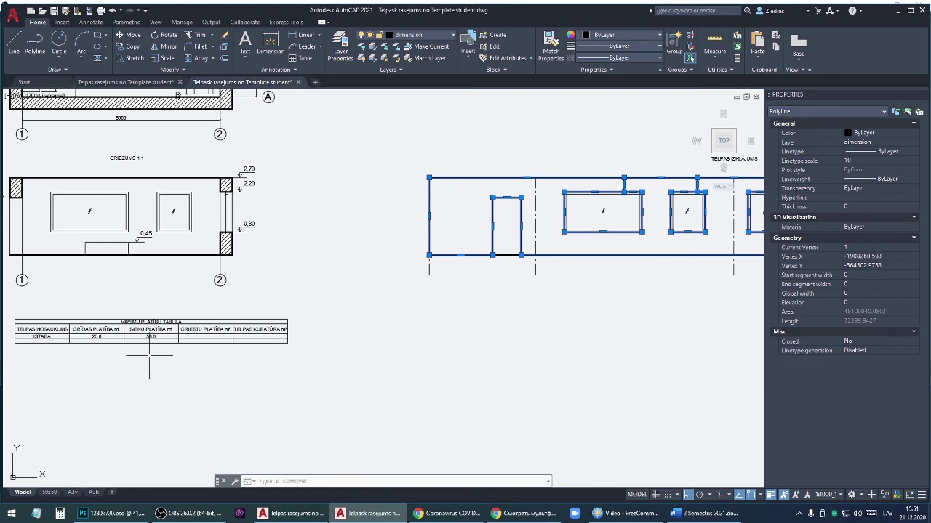
scroll(147, 338, "up", 5)
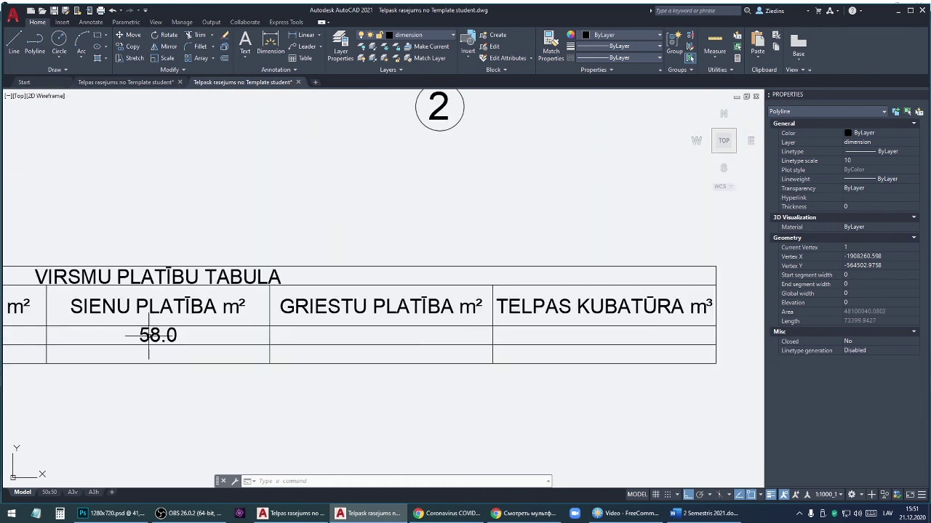
double_click(148, 335)
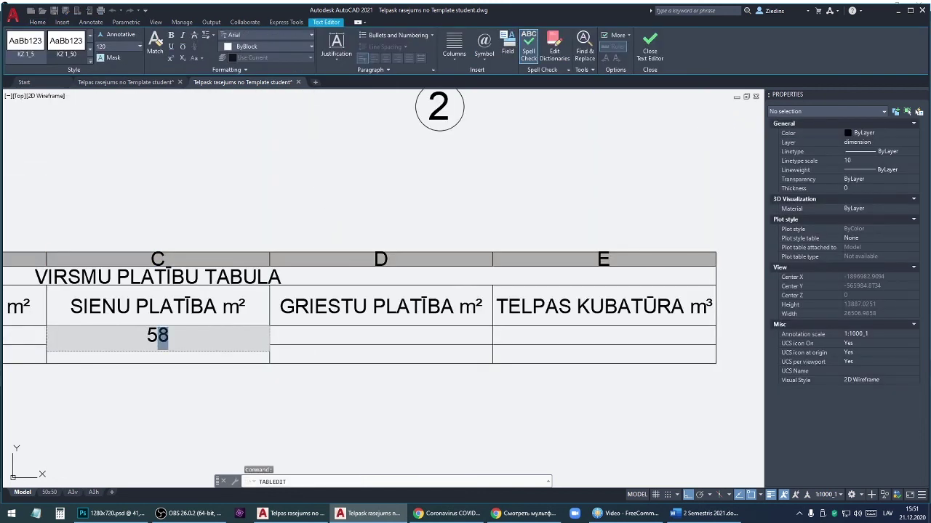
type("3")
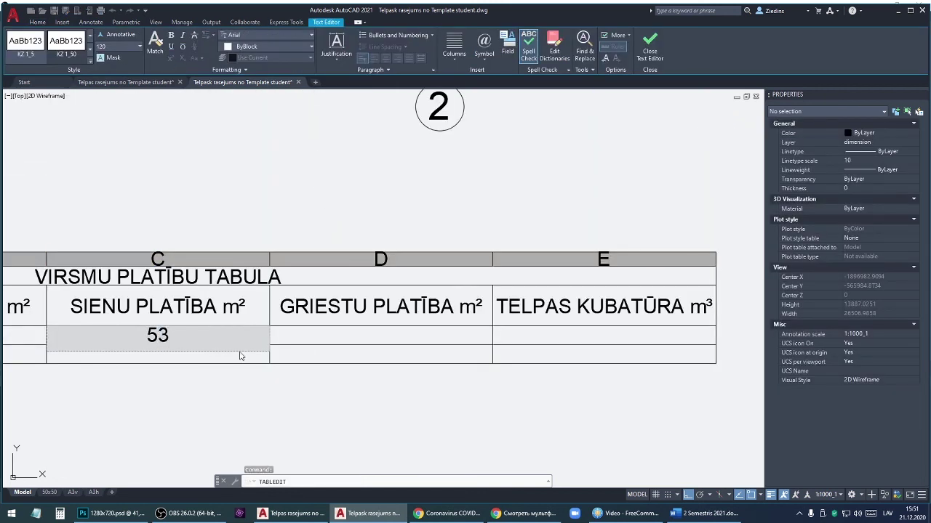
left_click(218, 193)
Enter 26.0 as the ceiling area in cell D3.
scroll(136, 304, "down", 7)
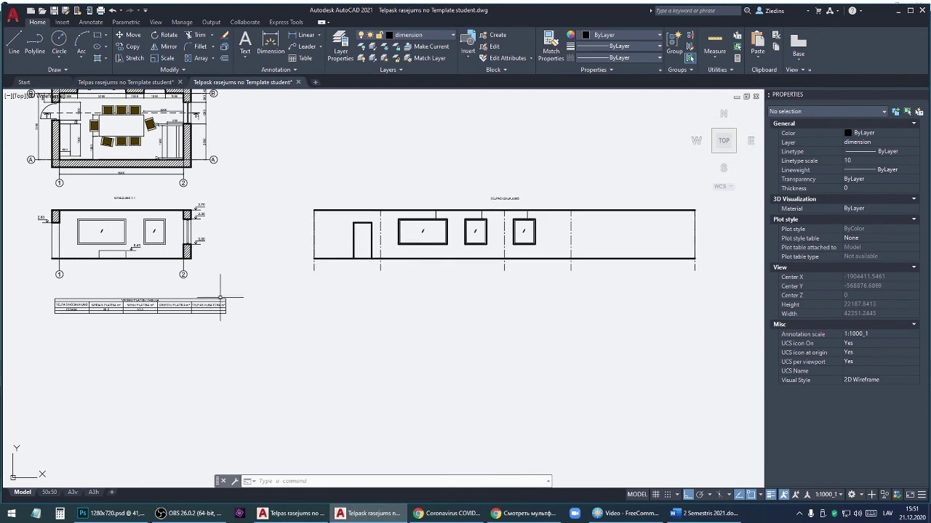
scroll(220, 297, "up", 2)
scroll(220, 297, "up", 2)
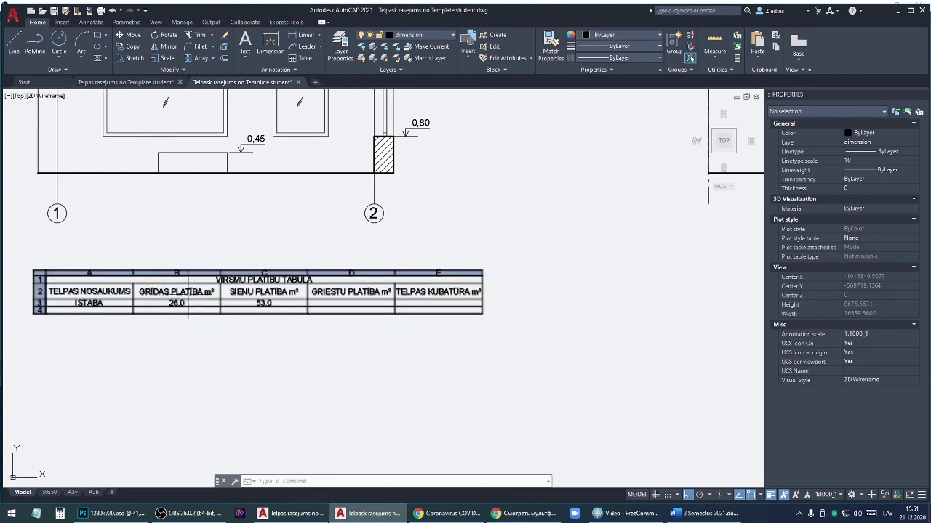
left_click(348, 304)
type("26")
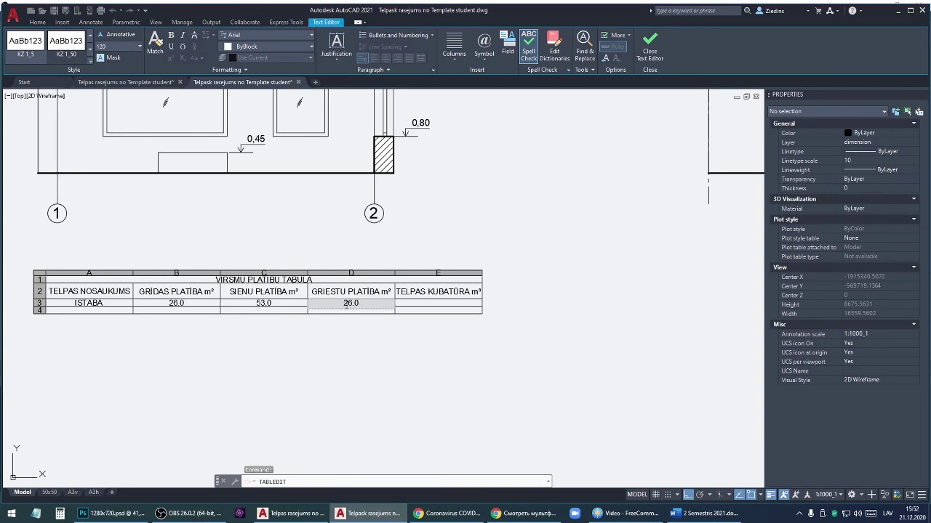
left_click(489, 296)
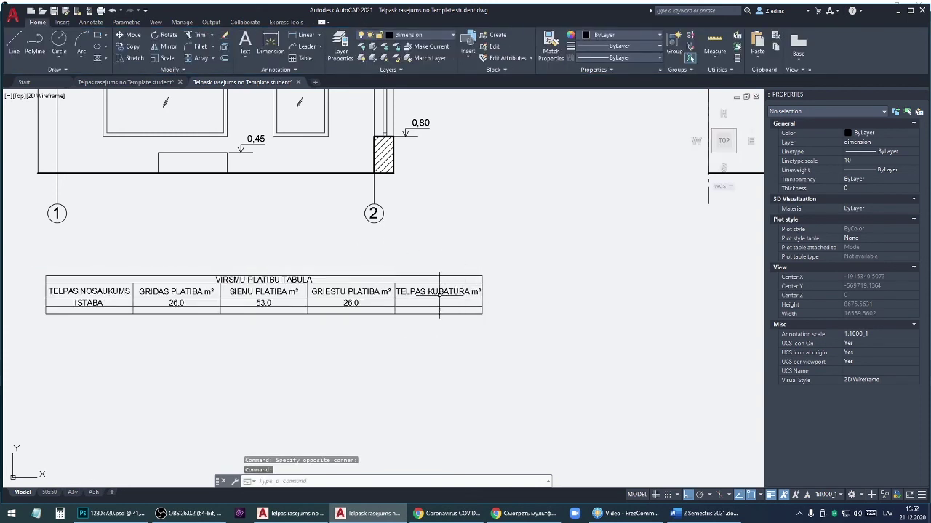
middle_click_drag(377, 218, 405, 303)
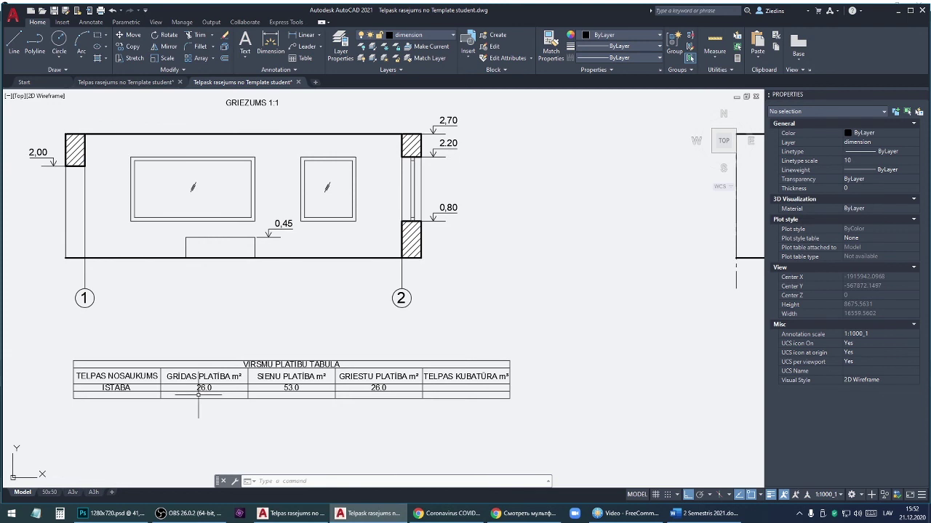
Compute the room volume 26 × 2.7 in Windows Calculator.
left_click(60, 513)
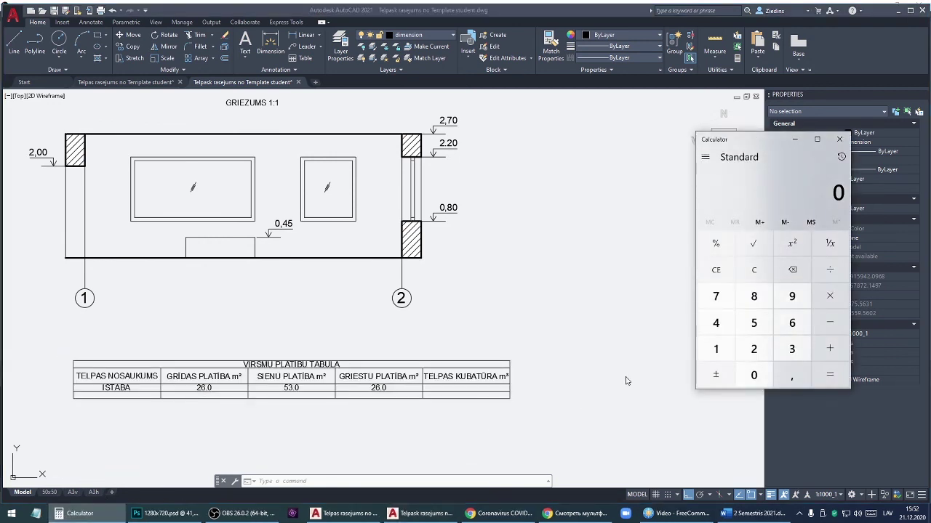
type("70,2")
type("6")
type("2,7")
key("Return")
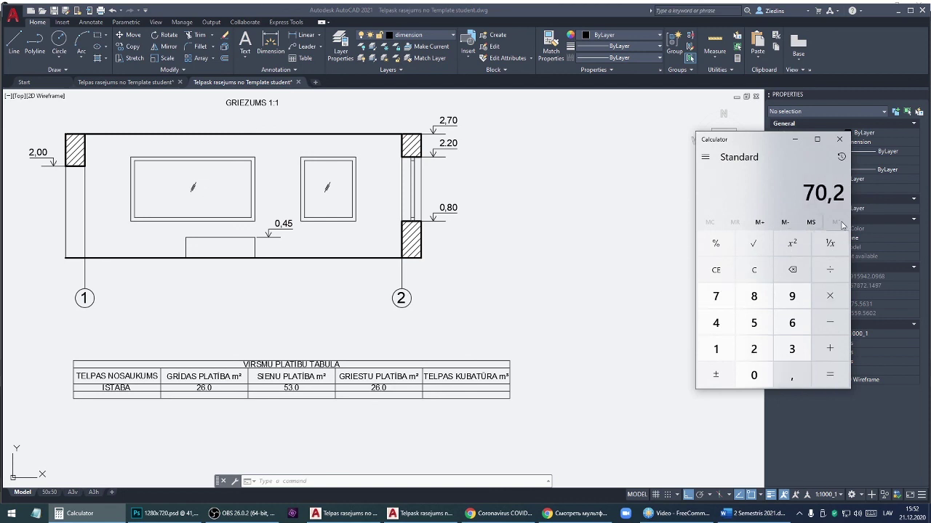
left_click(839, 139)
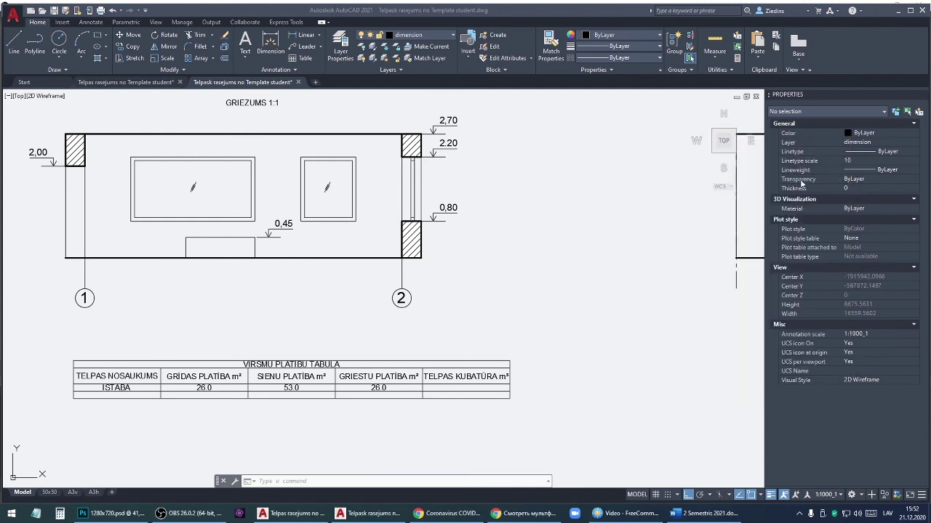
Enter 70.2 in cell E3 under TELPAS KUBATŪRA m³.
left_click(458, 389)
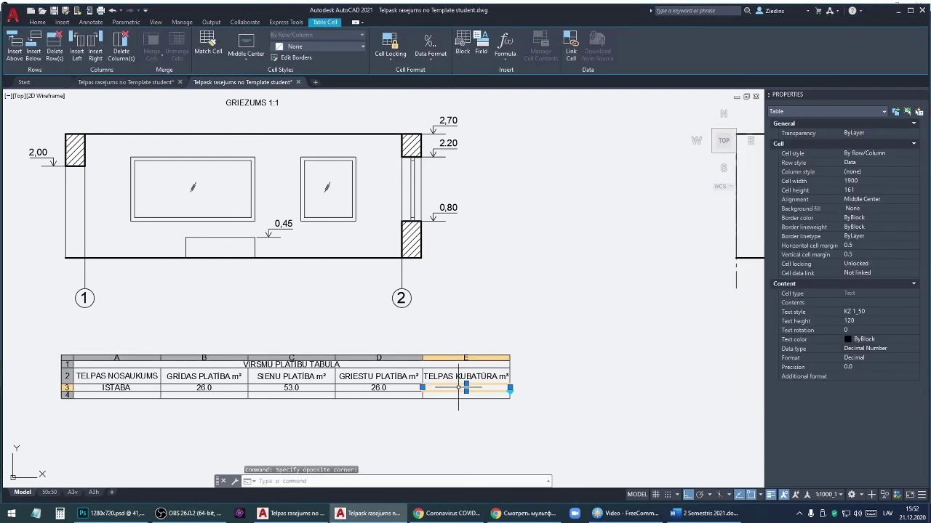
type("70.2")
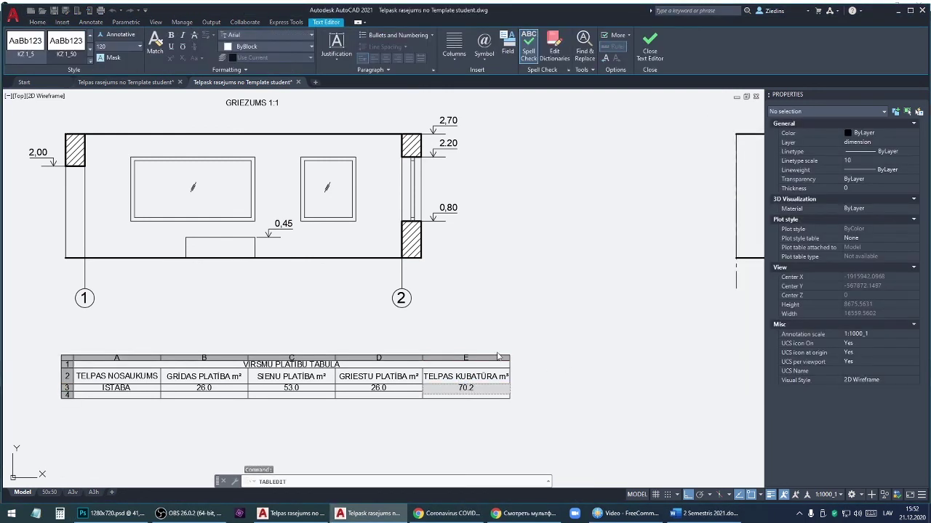
left_click(546, 281)
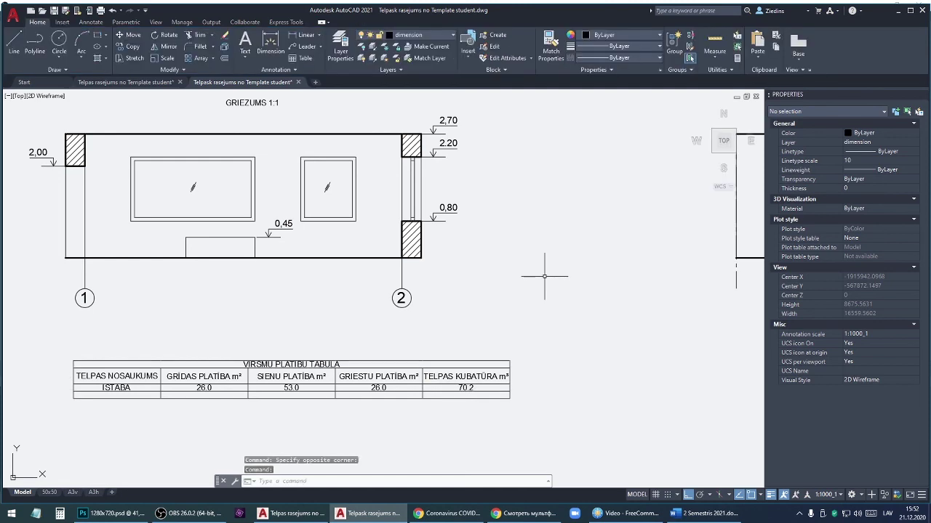
middle_click_drag(167, 406, 271, 352)
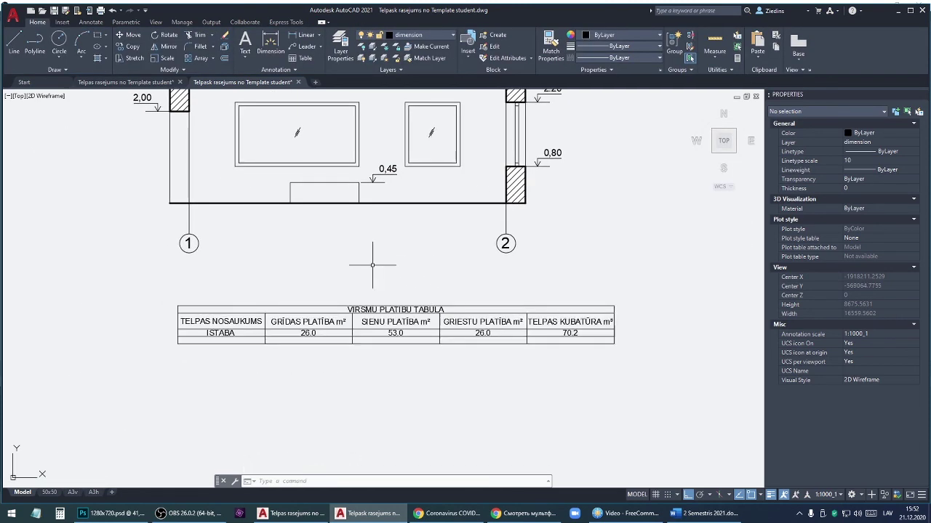
Select the empty fourth row and delete it with Delete Row(s).
left_click(296, 340)
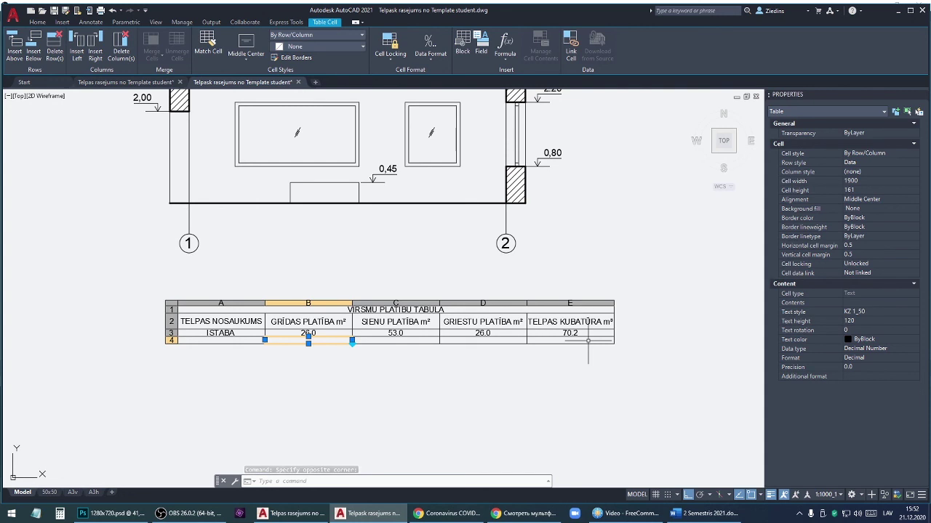
left_click(55, 45)
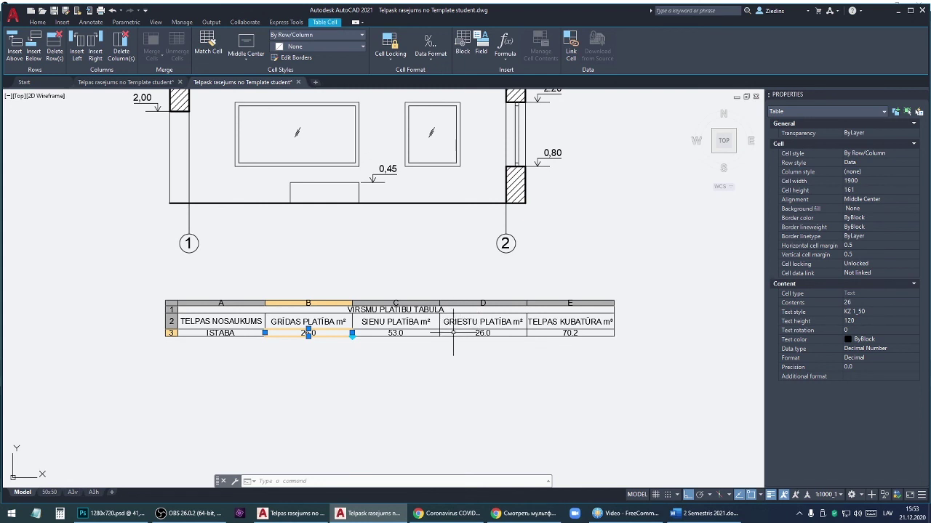
left_click(598, 332)
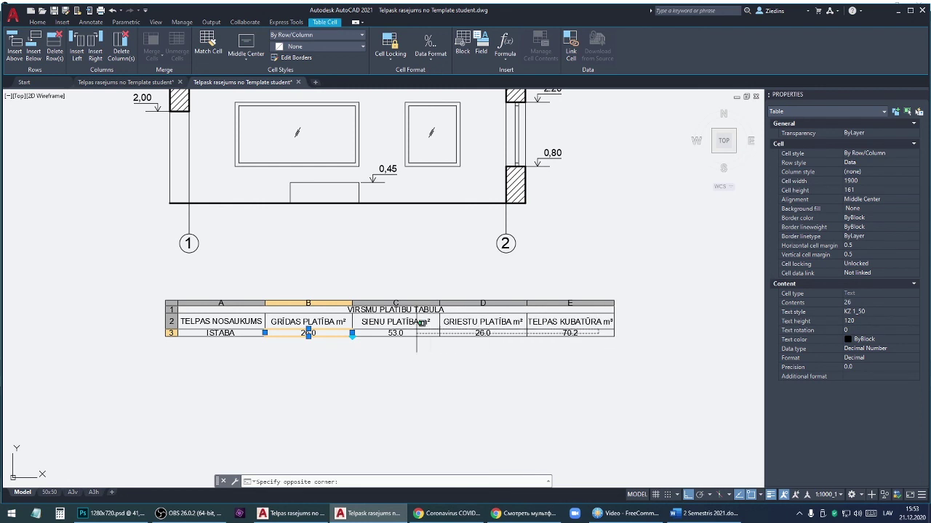
Set the text height of data row 3 to 100.
left_click(195, 333)
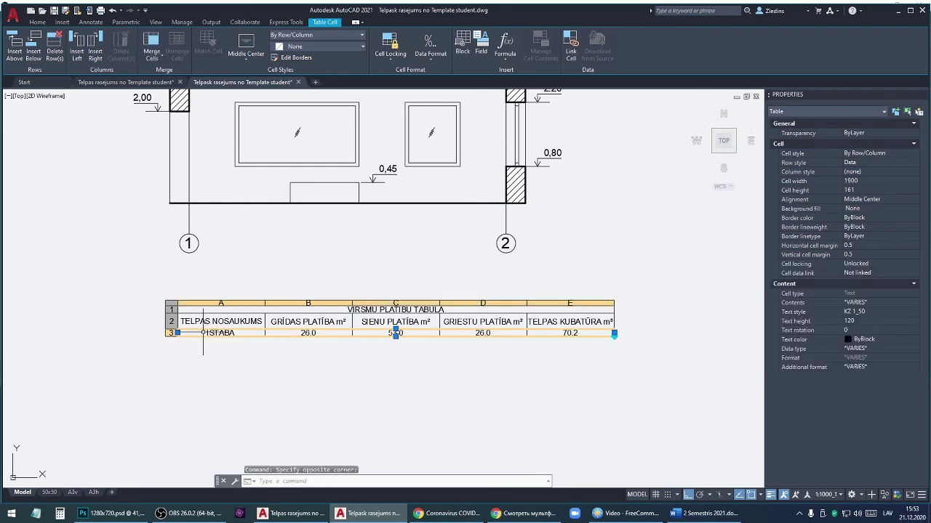
left_click(859, 321)
type("1")
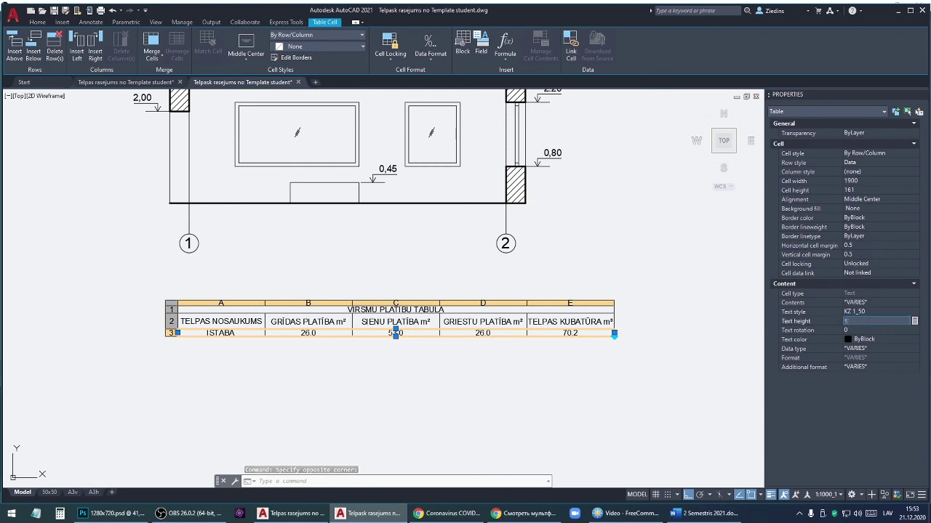
key("Return")
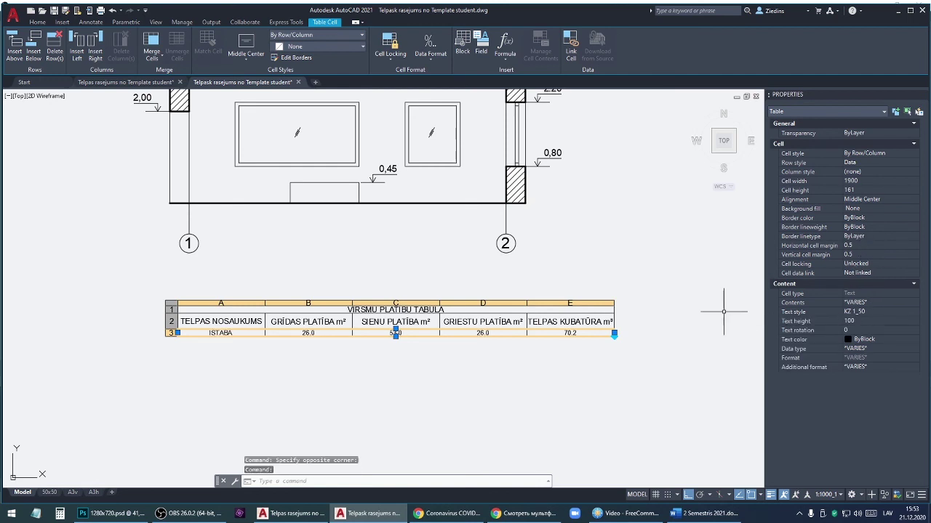
Reduce the text height of the column-header row.
left_click(604, 323)
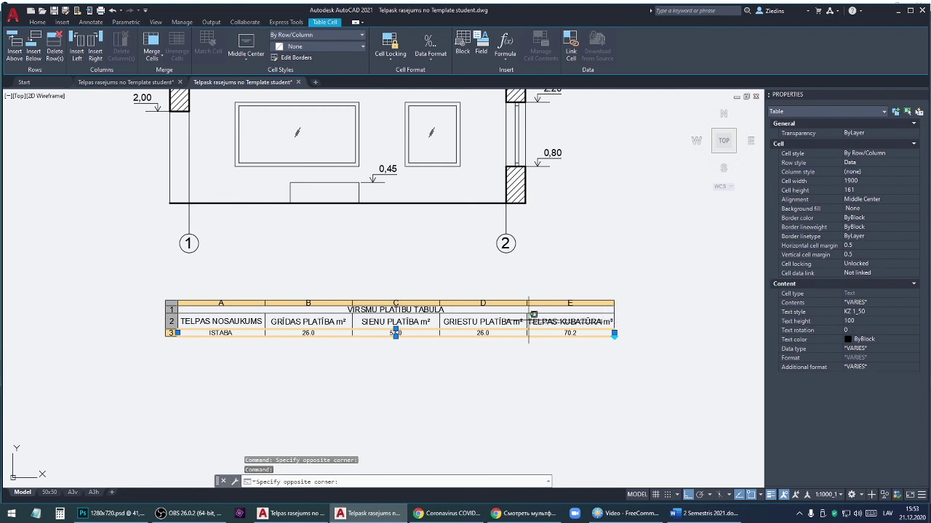
left_click(227, 312)
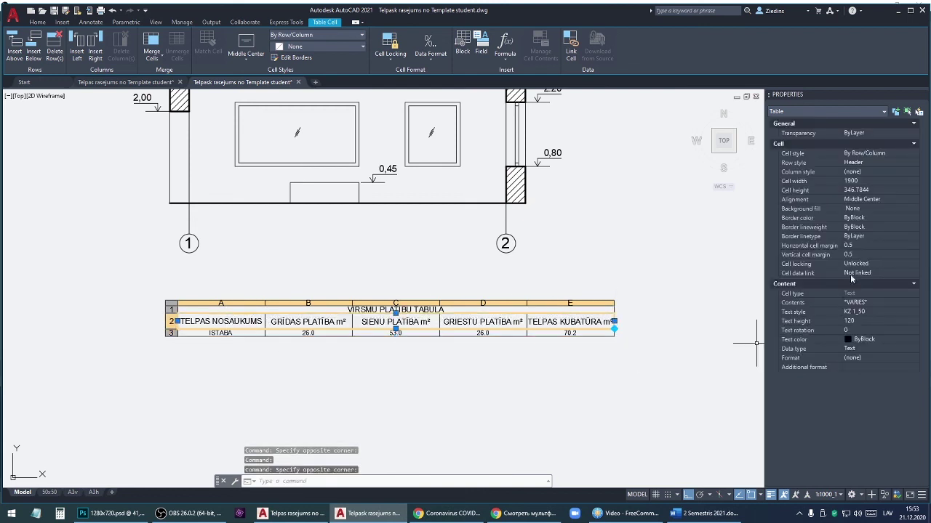
left_click(856, 320)
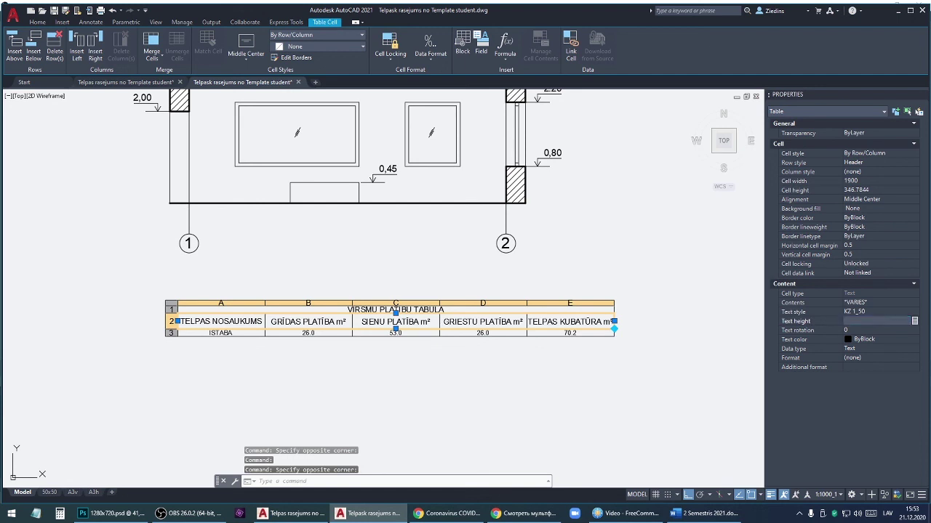
type("11")
key("Return")
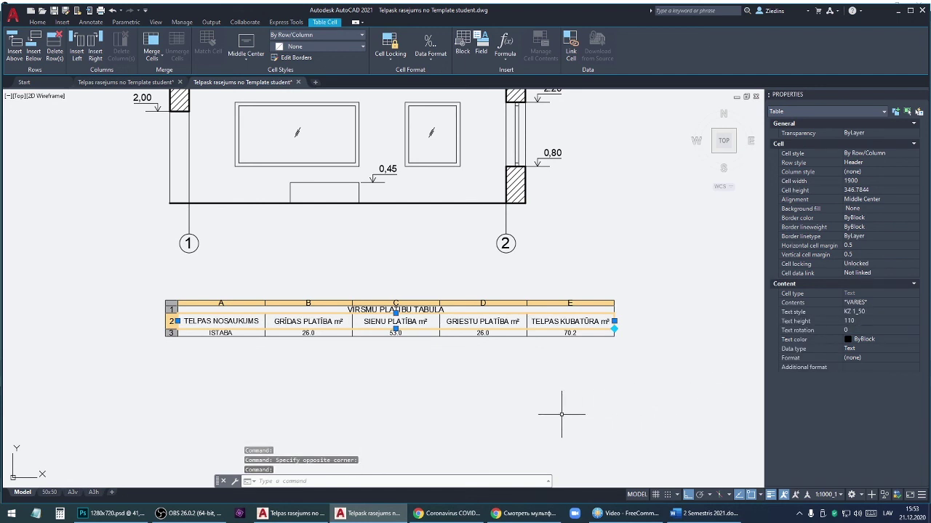
key("Escape")
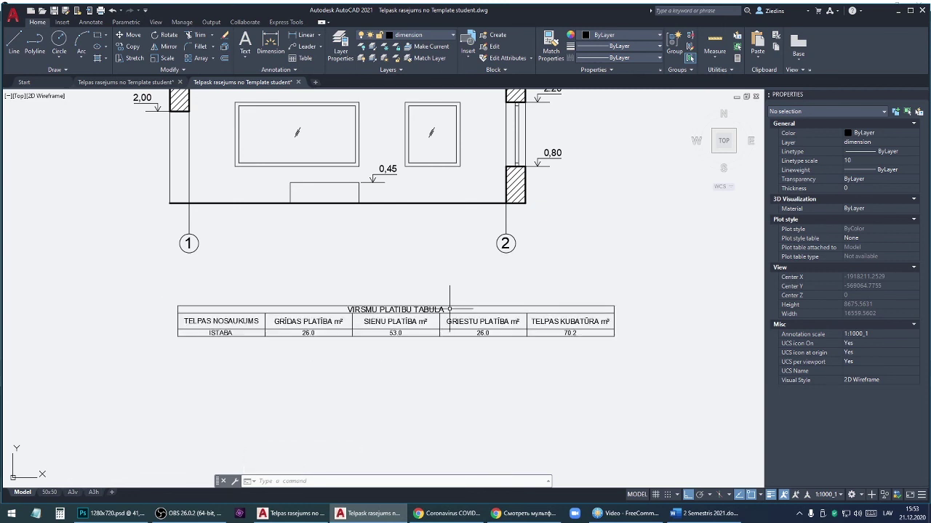
Make the VIRSMU PLATĪBU TABULA title row taller with a cell height of 220.
left_click(449, 309)
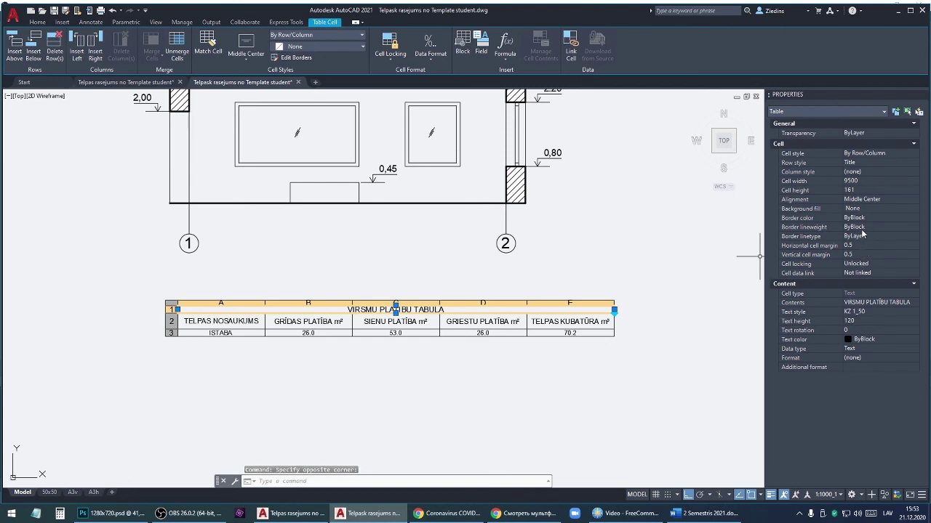
left_click(860, 191)
type("220")
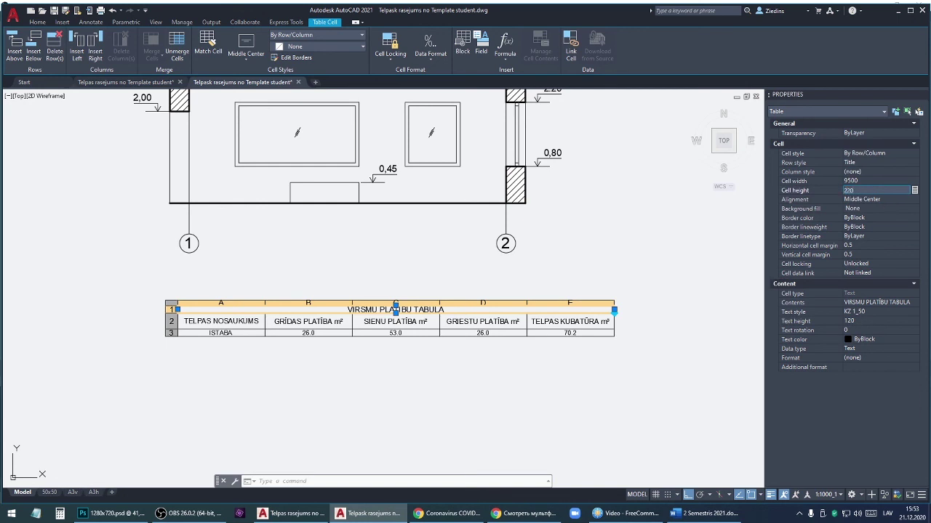
key("Return")
left_click(623, 315)
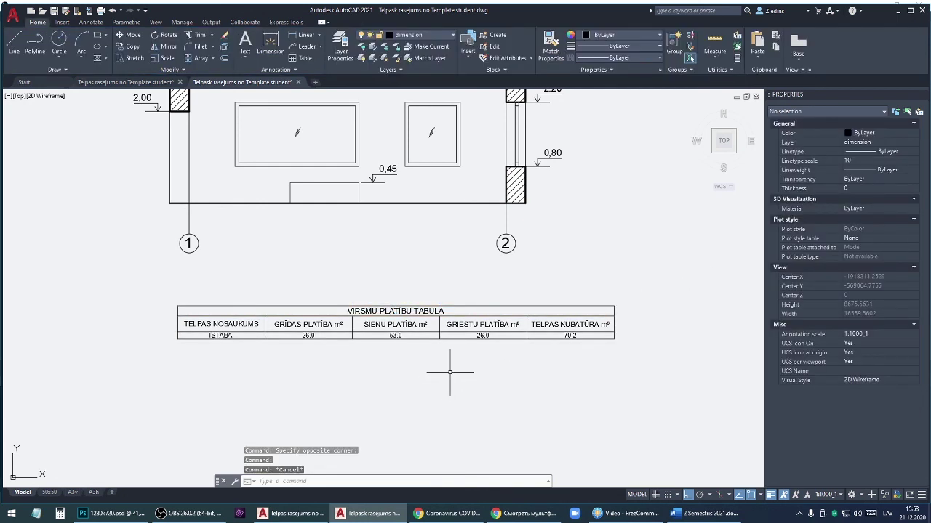
left_click(509, 311)
left_click(856, 190)
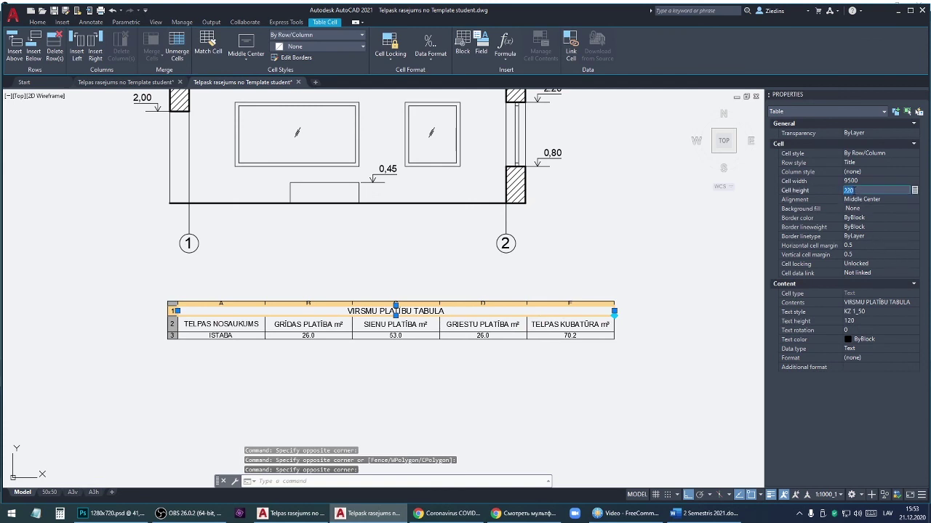
type("20")
key("Escape")
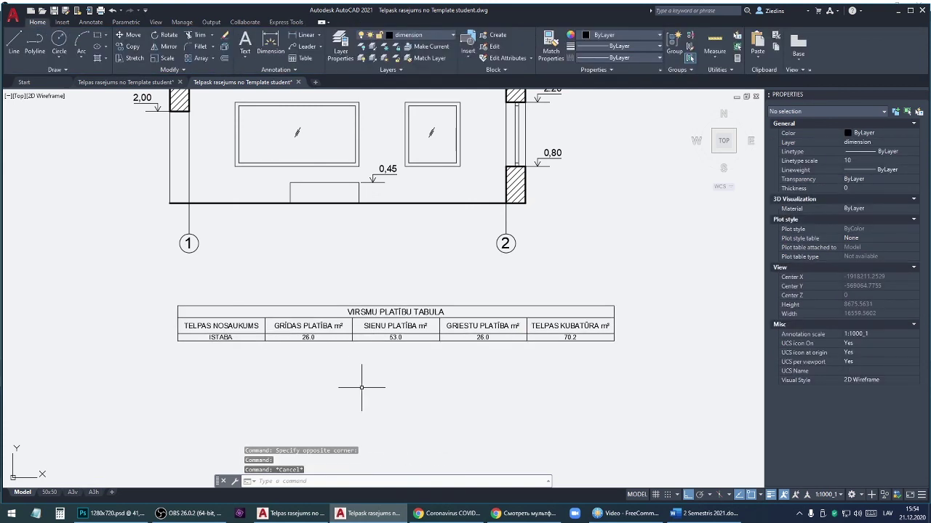
Move the area table, Ortho off, to sit centred beneath the GRIEZUMS 1:1 section.
scroll(361, 387, "down", 3)
scroll(436, 371, "up", 1)
left_click(407, 342)
right_click(396, 341)
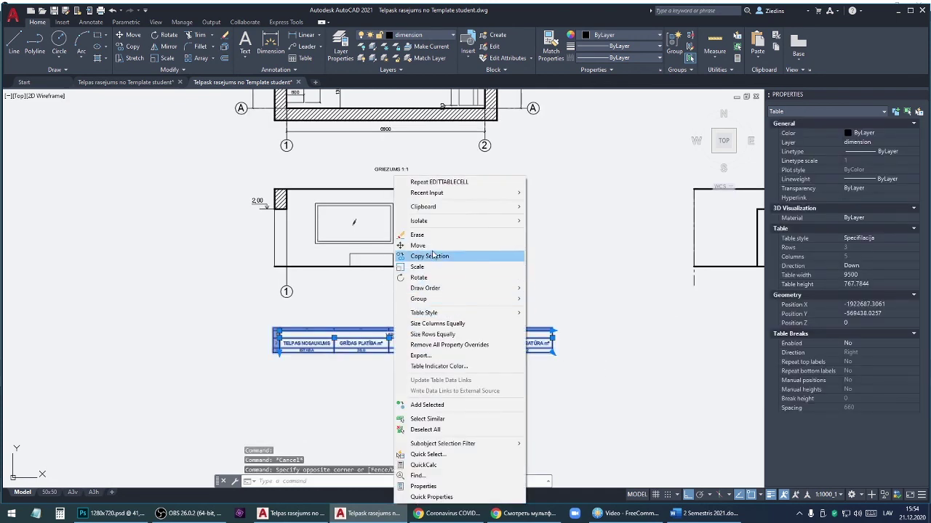
left_click(418, 245)
left_click(447, 396)
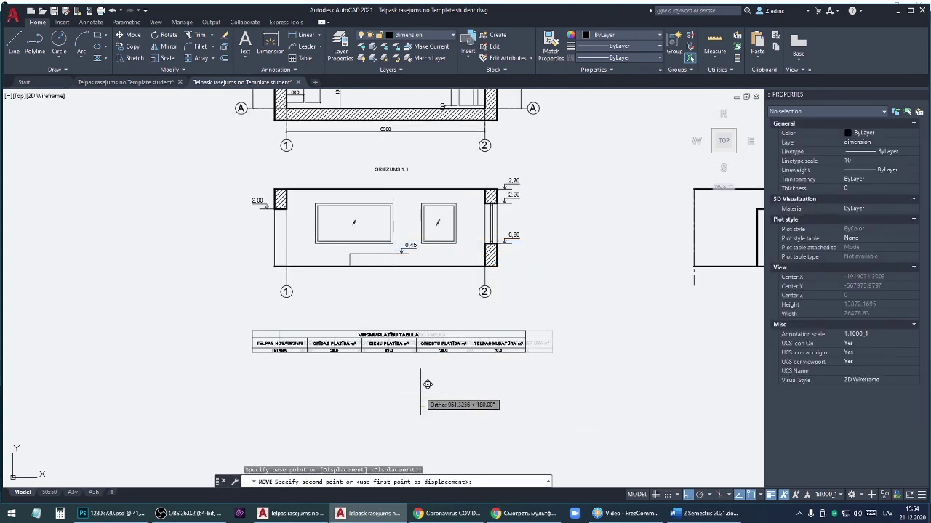
key("F8")
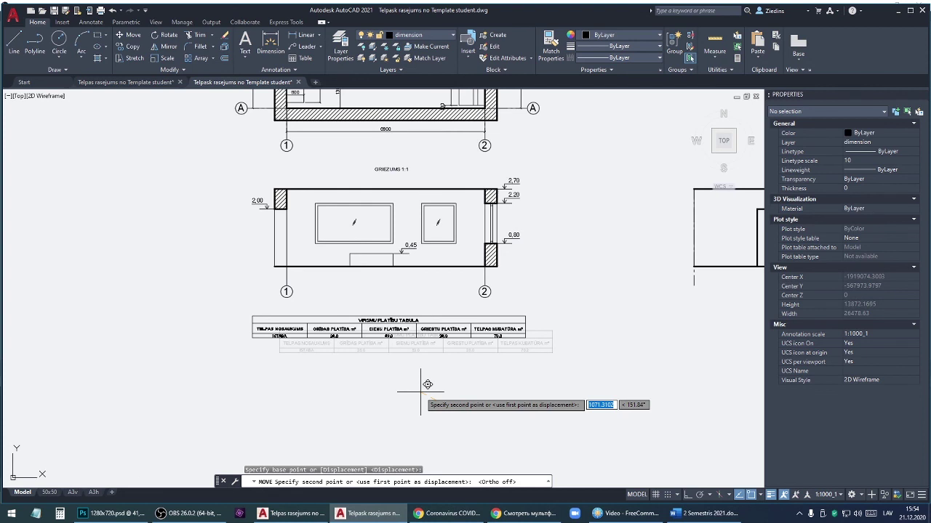
key("Escape")
middle_click_drag(429, 411, 432, 364)
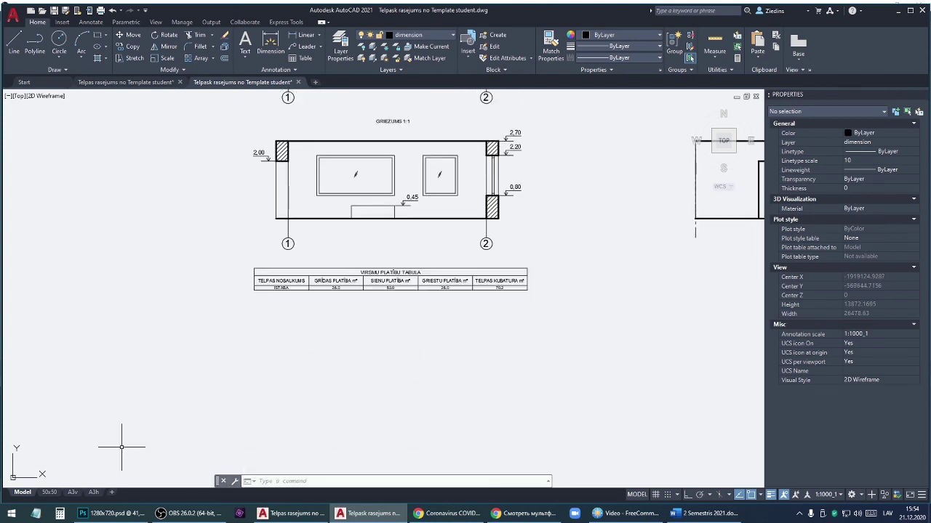
Copy the area table from inside the A3v layout's viewport to the clipboard.
left_click(73, 493)
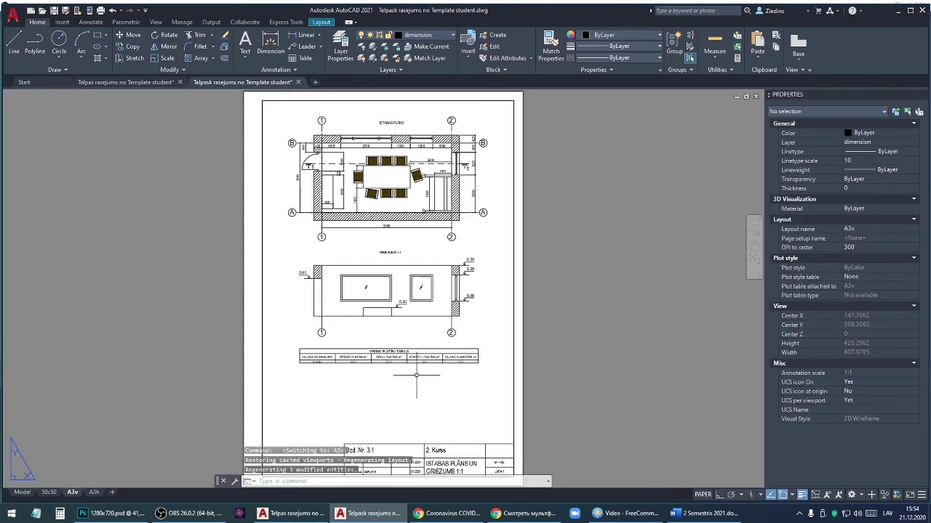
scroll(477, 259, "down", 1)
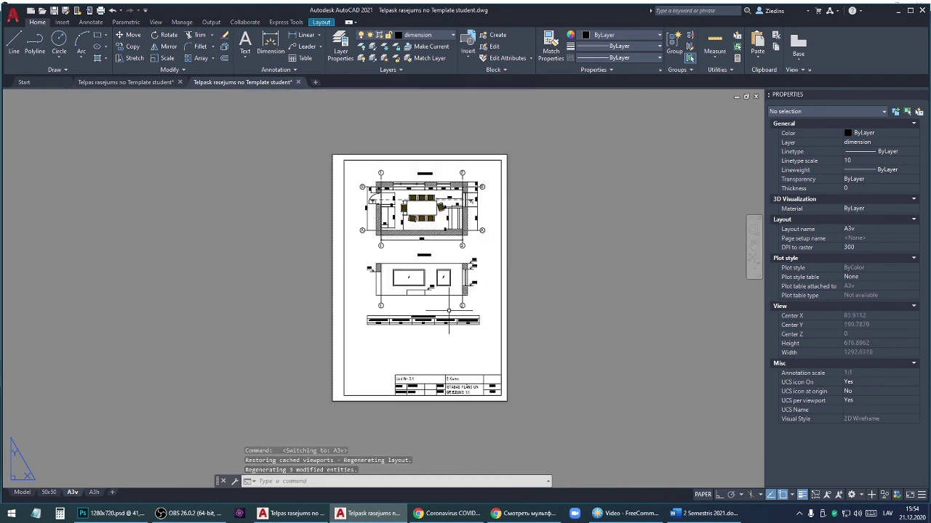
scroll(439, 312, "up", 2)
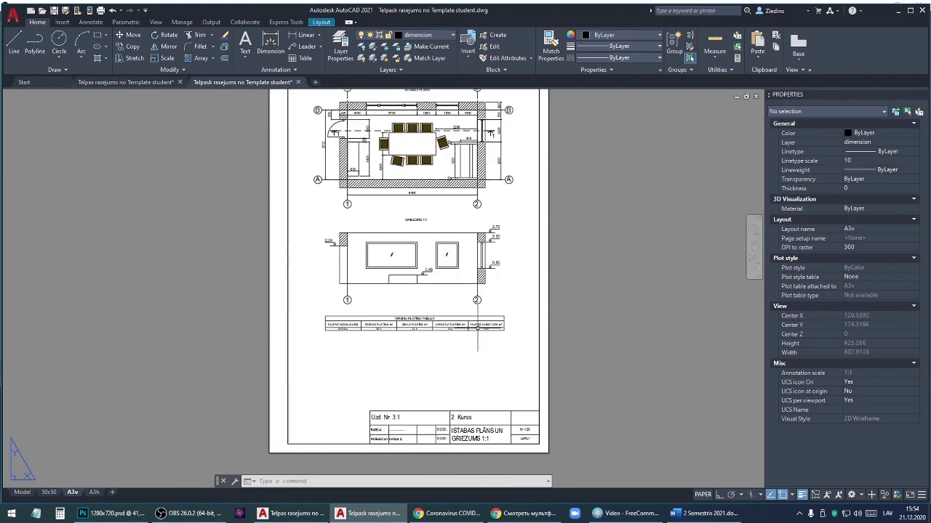
double_click(418, 347)
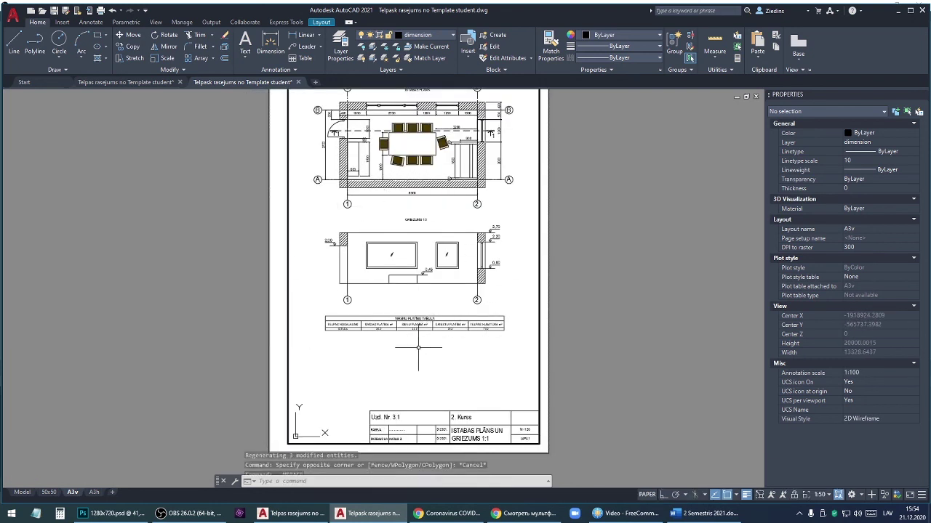
left_click(517, 361)
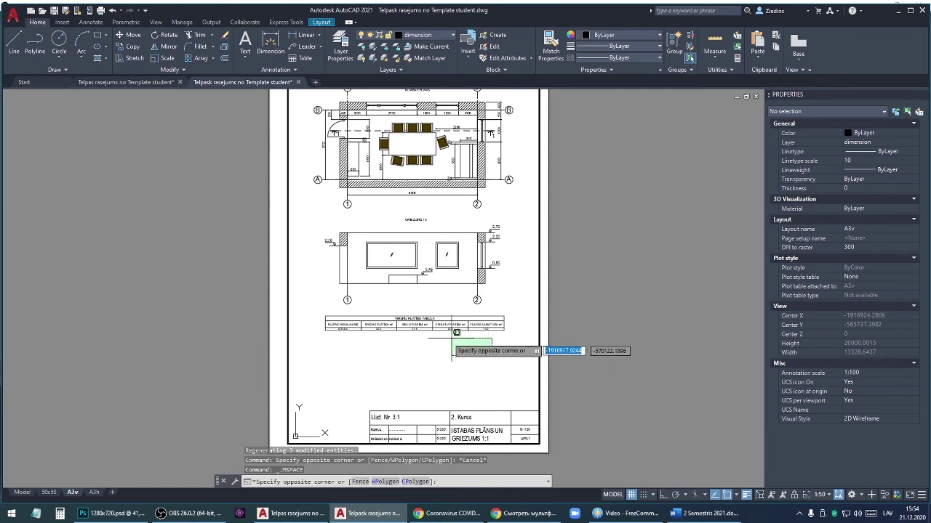
left_click(394, 314)
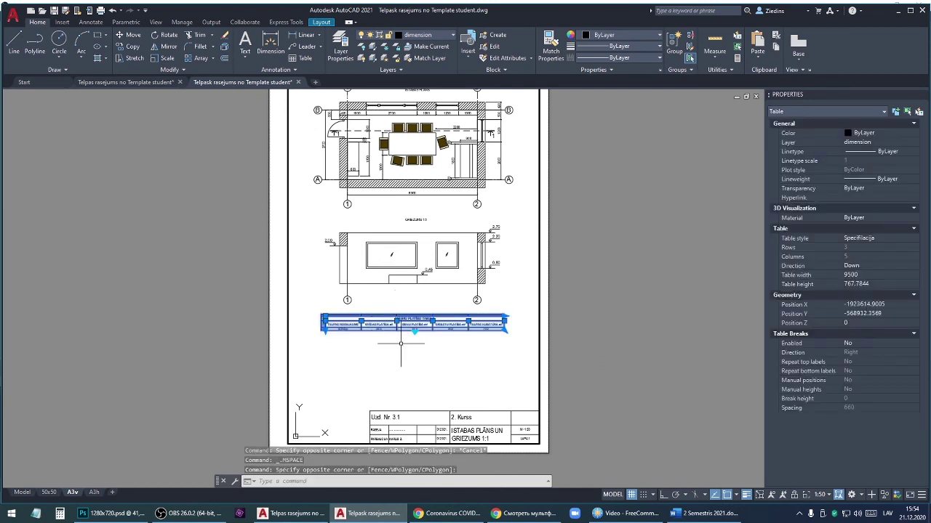
key("ctrl+c")
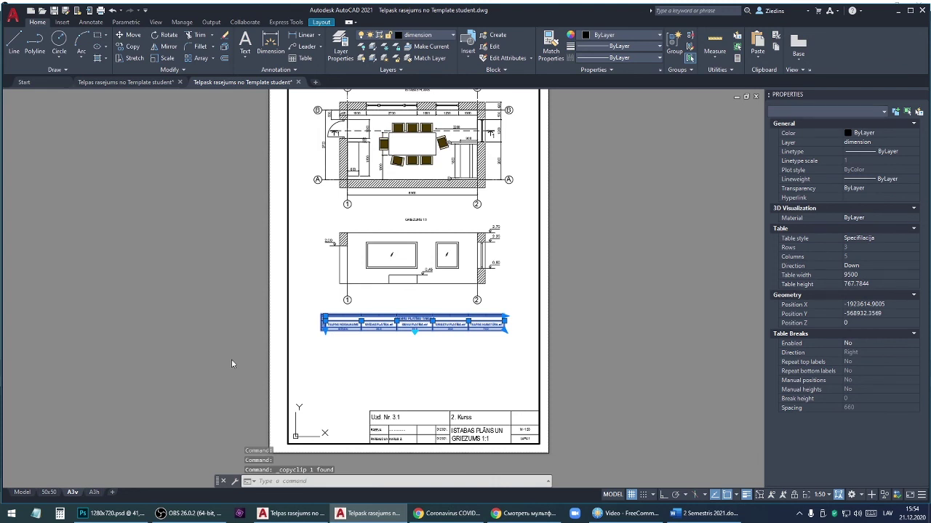
key("Escape")
Paste the table below the wall elevation in the A3h viewport, then return to Model.
left_click(94, 493)
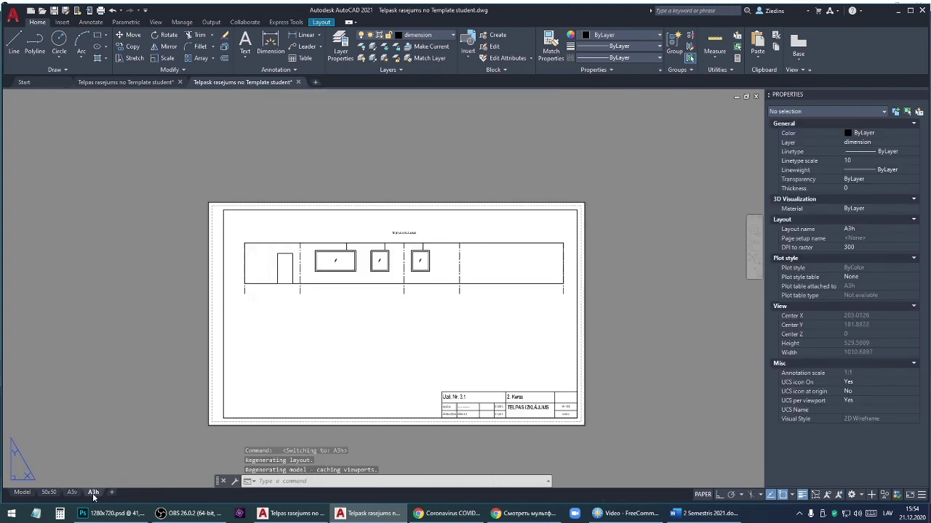
double_click(407, 328)
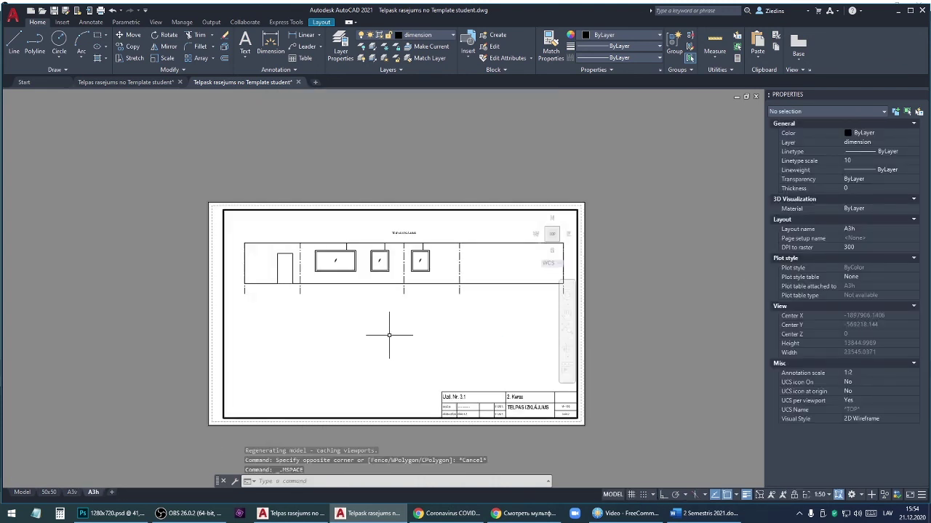
key("ctrl+v")
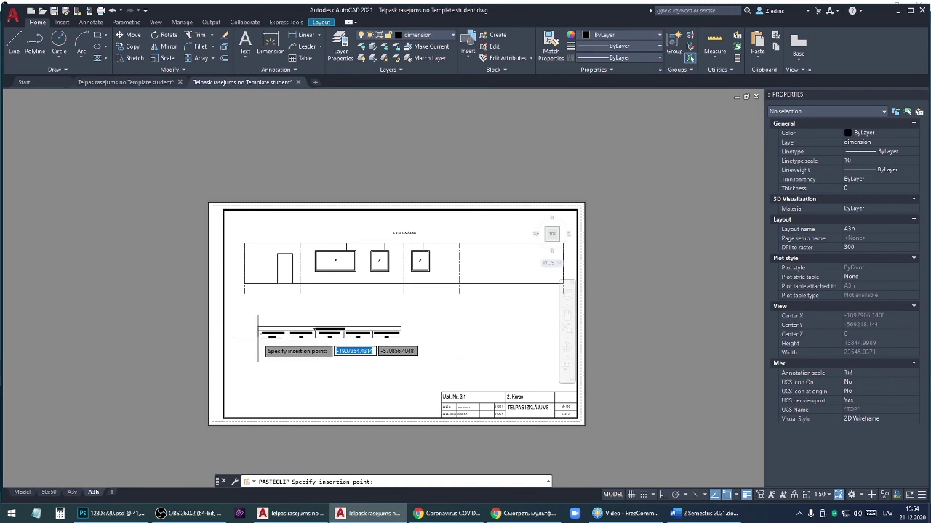
left_click(255, 341)
double_click(178, 360)
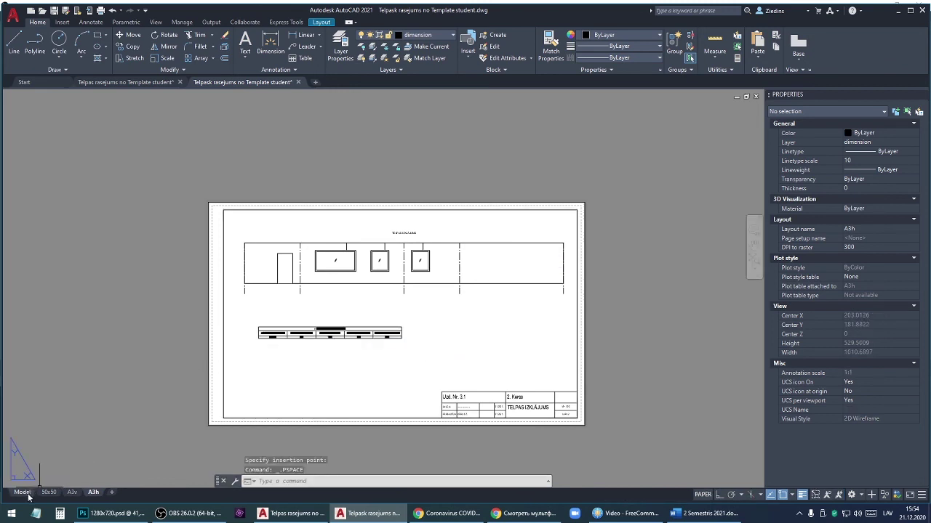
left_click(23, 493)
scroll(311, 331, "down", 2)
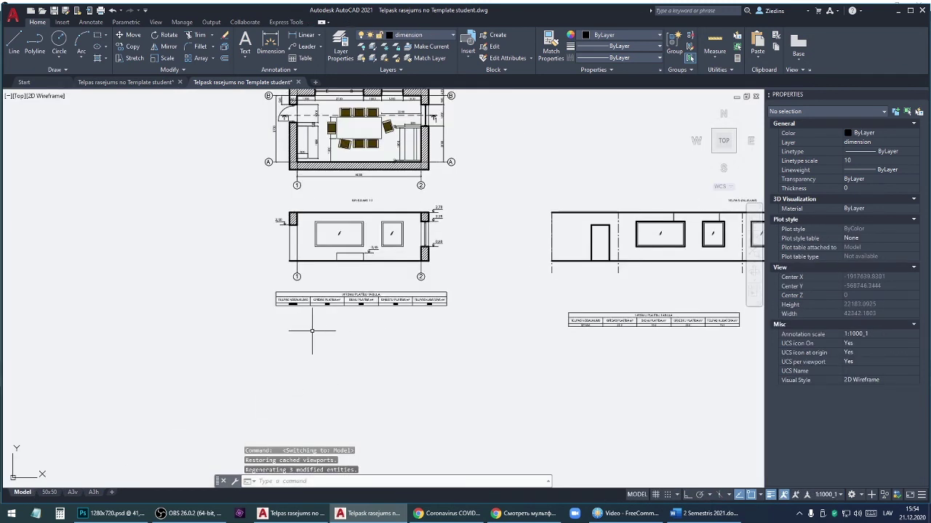
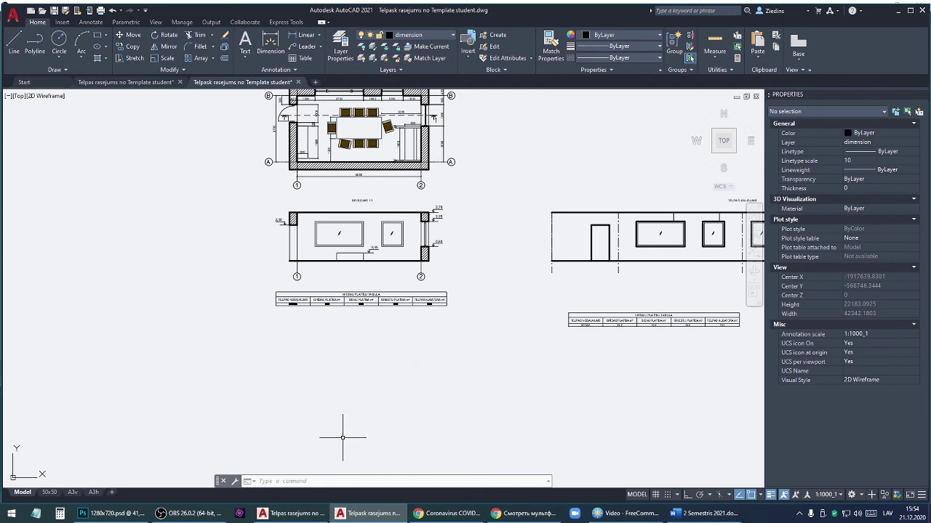
Check the other drawing's A3v sheet, then return to the Telpask drawing and frame the area table.
left_click(298, 513)
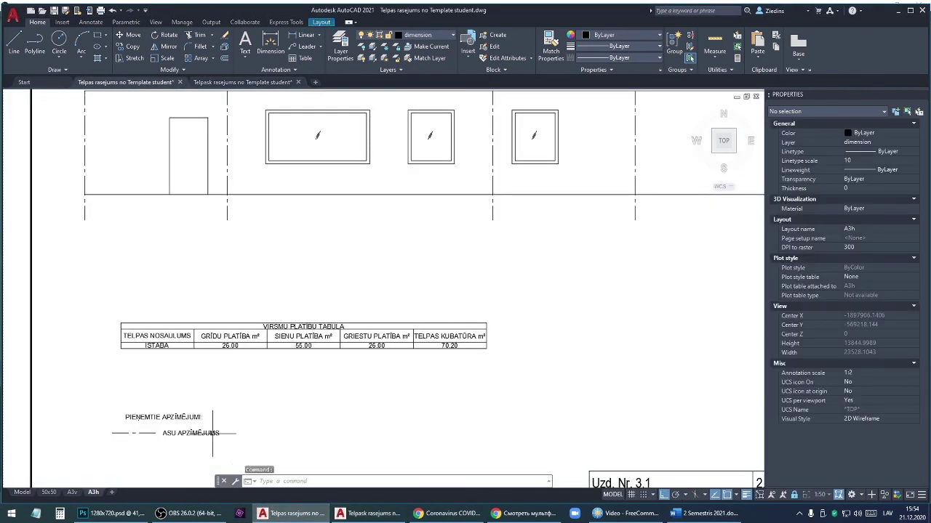
left_click(72, 493)
scroll(273, 431, "up", 5)
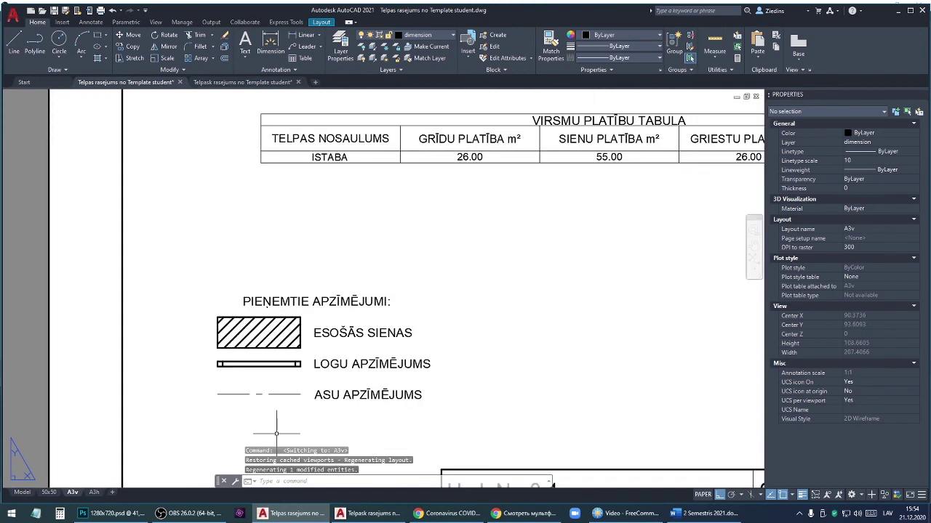
scroll(323, 408, "down", 2)
scroll(337, 386, "down", 2)
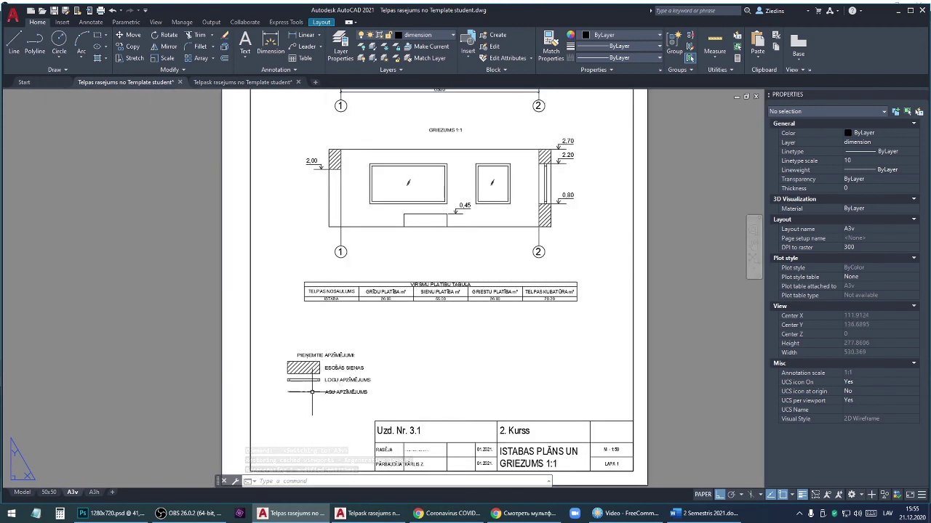
left_click(372, 513)
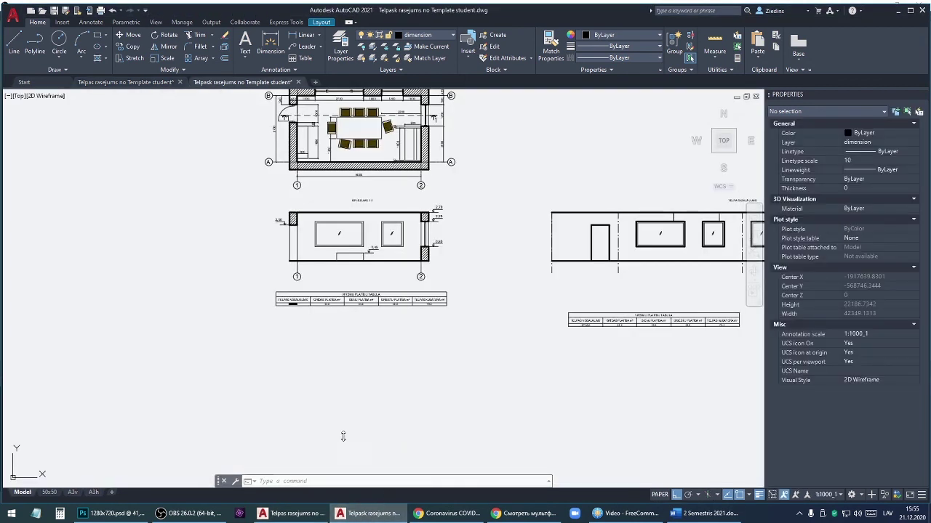
scroll(344, 436, "down", 2)
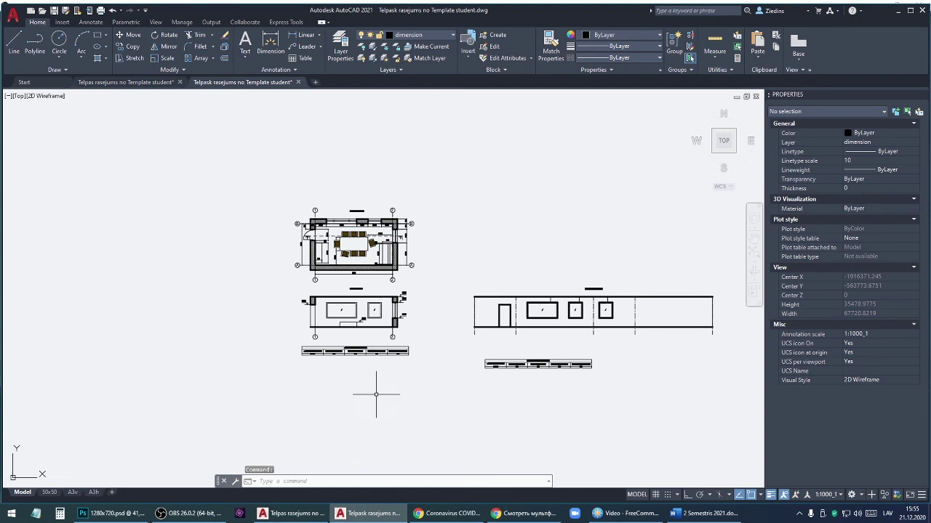
scroll(357, 289, "up", 5)
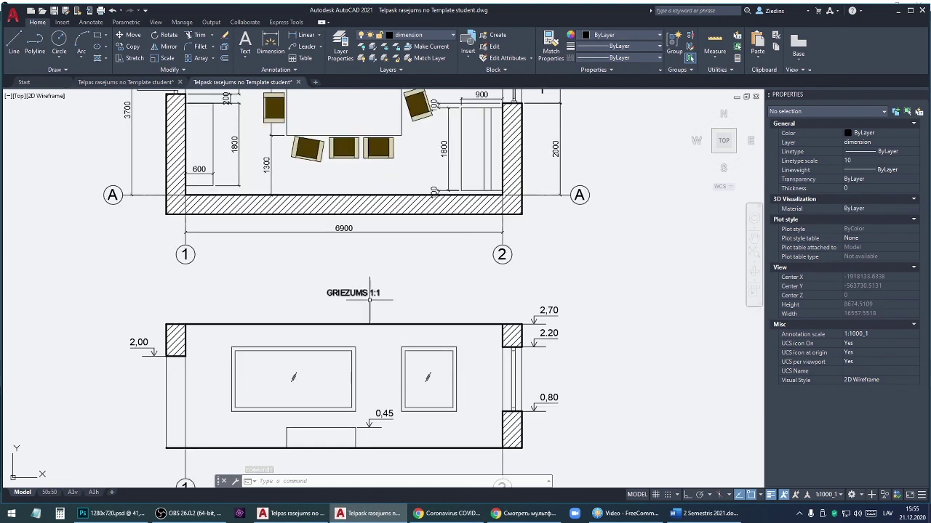
scroll(340, 295, "down", 2)
scroll(340, 295, "down", 2)
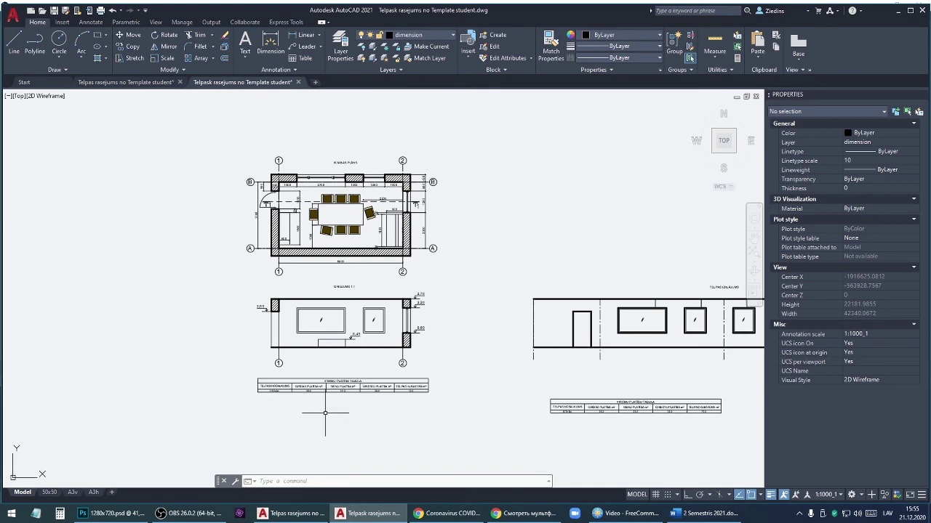
middle_click_drag(326, 415, 325, 369)
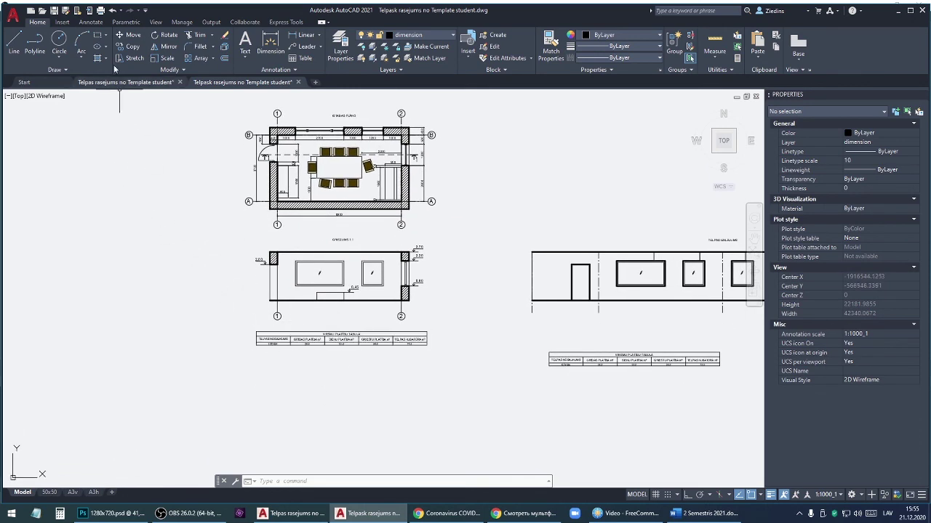
Create a multiline text box below the area table with the heading PIEŅEMTIE APZĪMĒJUMI.
left_click(95, 23)
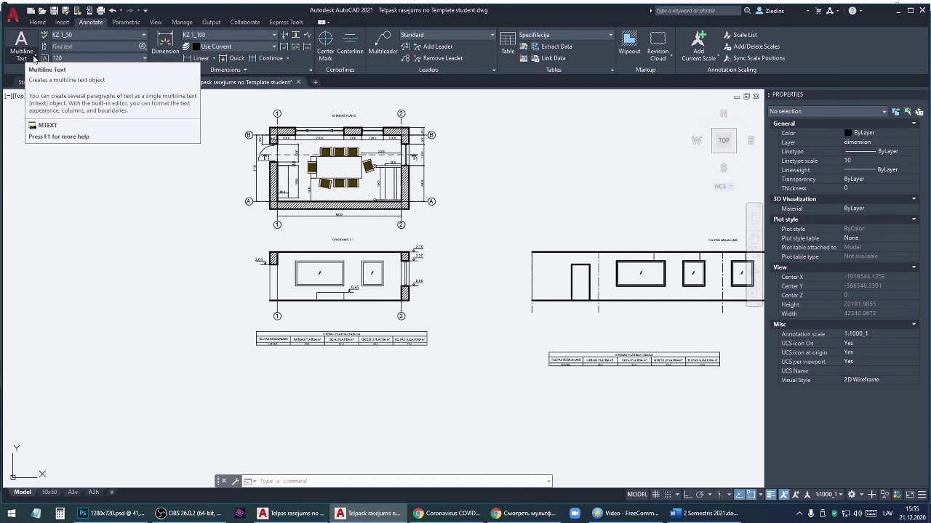
left_click(35, 58)
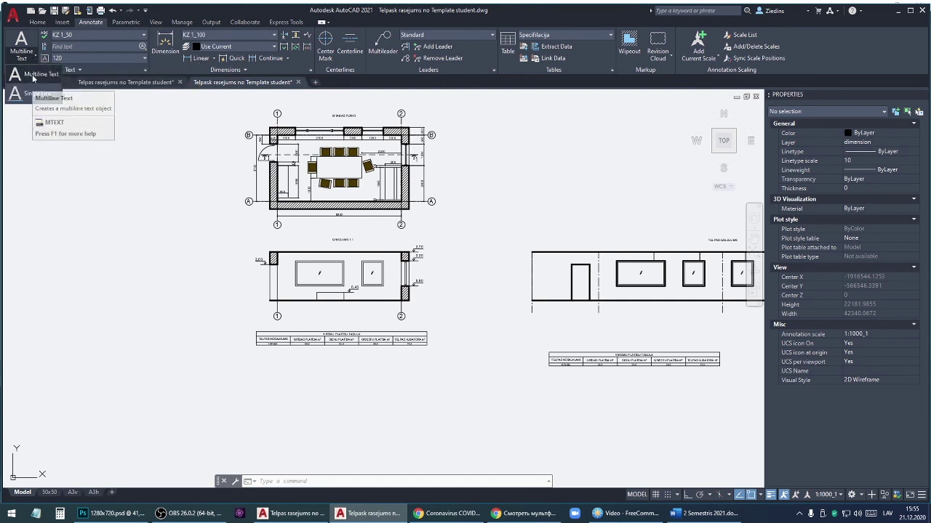
left_click(25, 89)
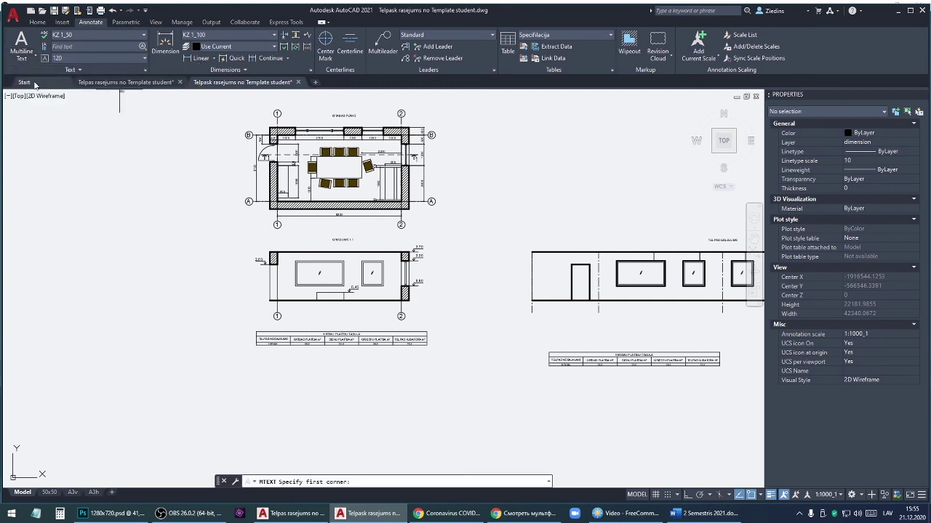
left_click(292, 365)
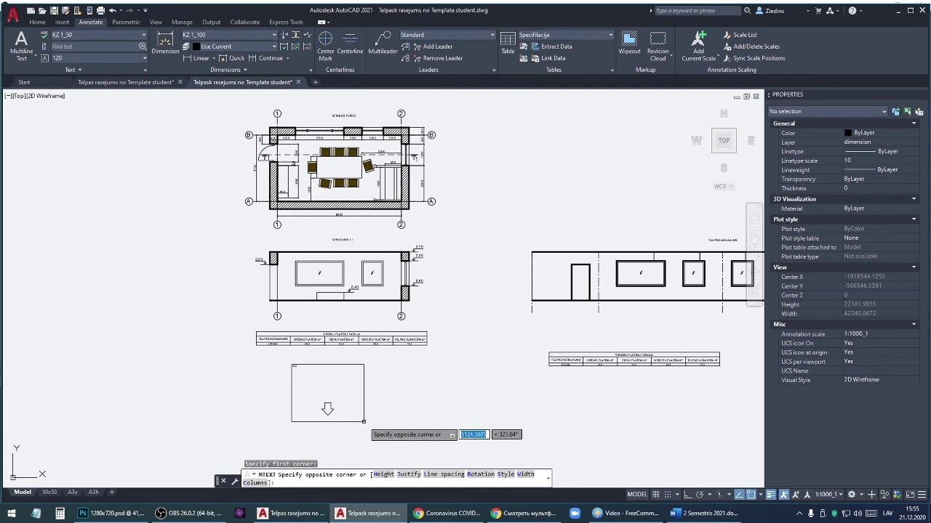
left_click(363, 422)
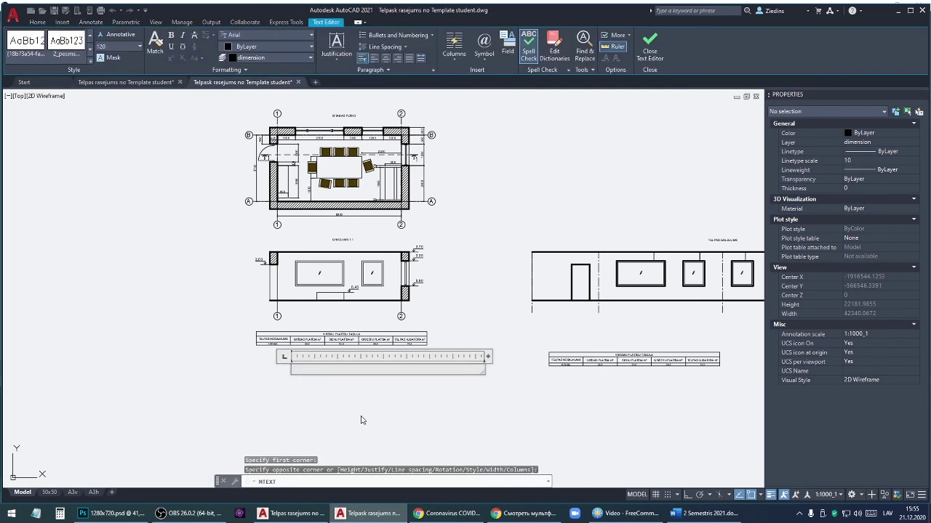
type("PIENEM")
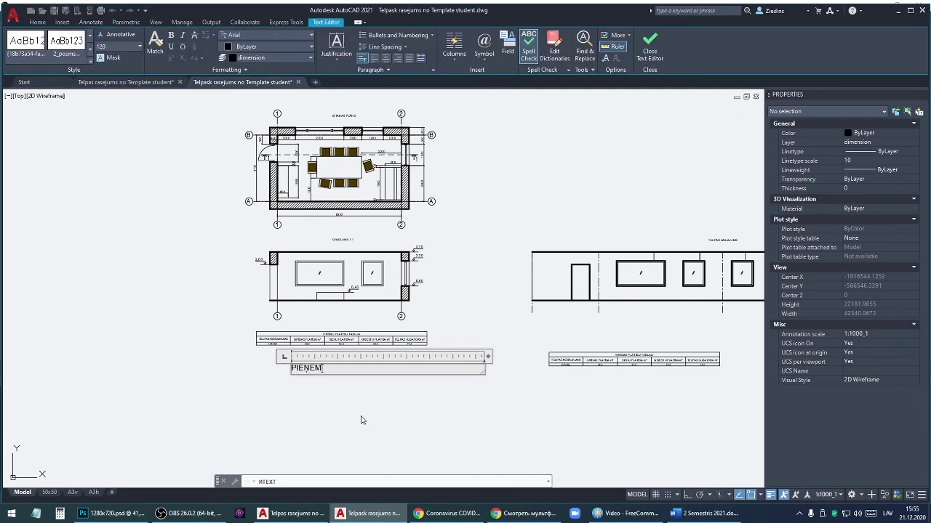
type("TIE APZĪMEJUMI:")
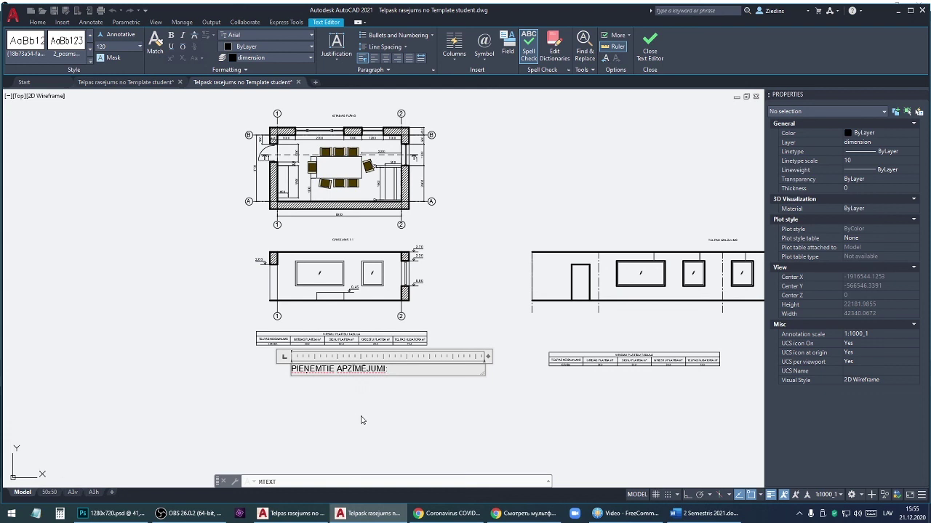
key("Return")
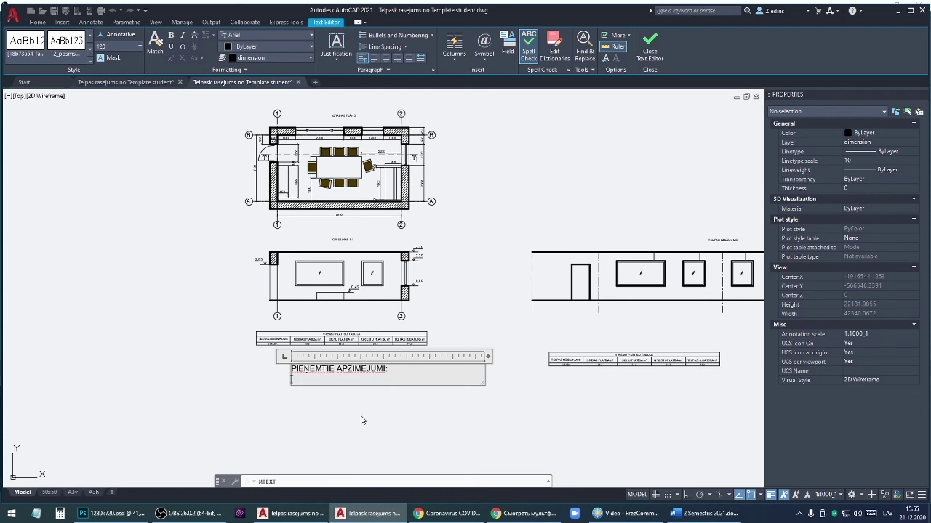
List ESOŠĀS SIENAS, LOGU APZĪMĒJUMI and ASU APZĪMĒJUMI on separate lines under the heading.
key("Return")
type("E")
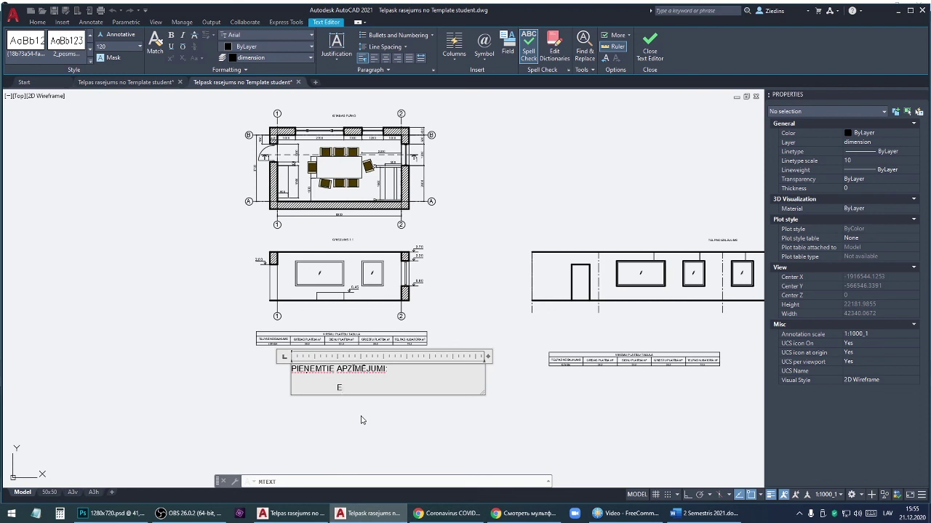
type("SOŠ")
type("OŠĀ")
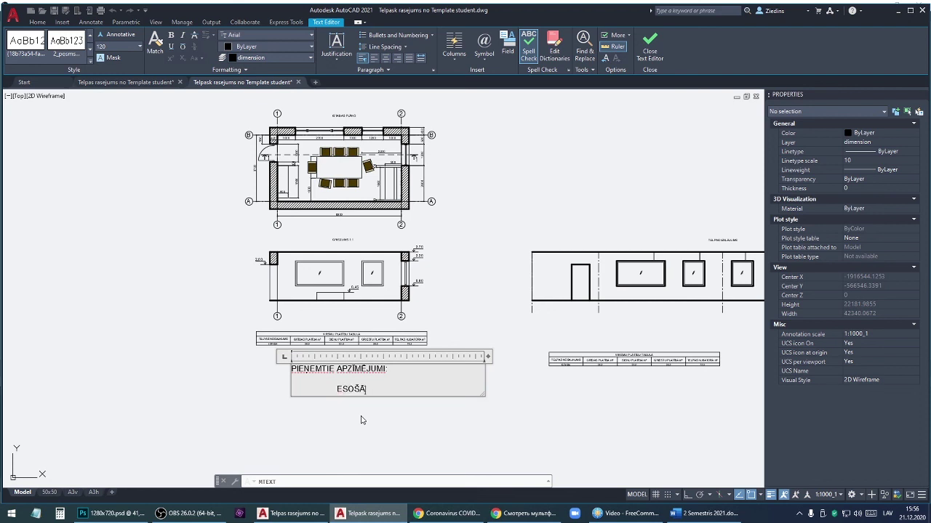
key("Return")
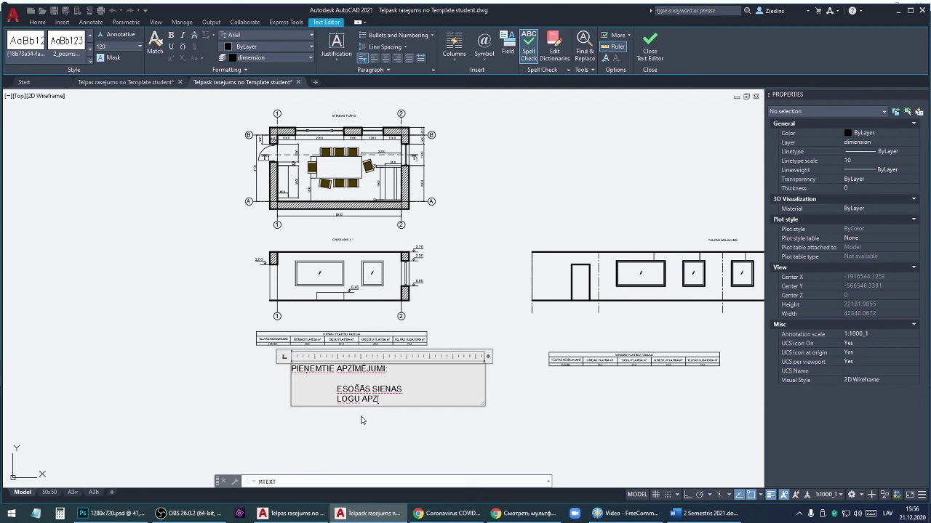
type("ĪMĒJUMI")
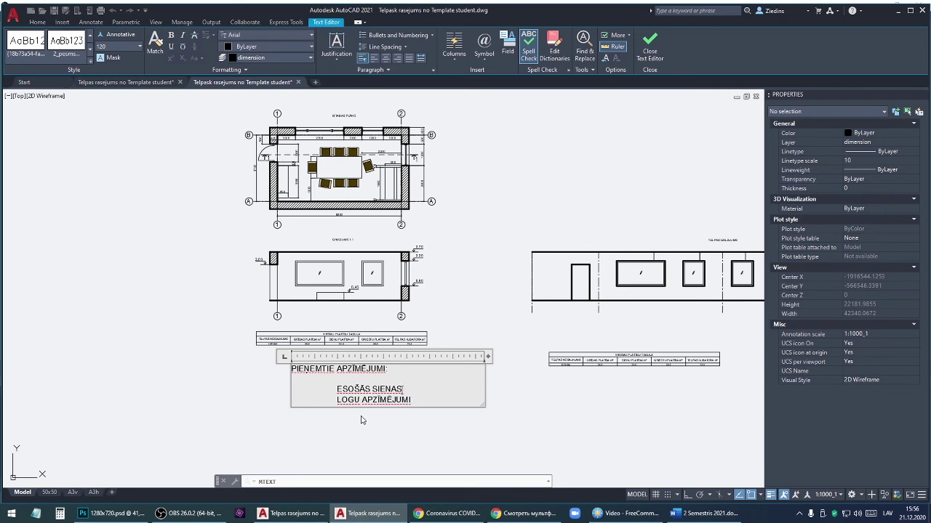
key("Return")
key("Return")
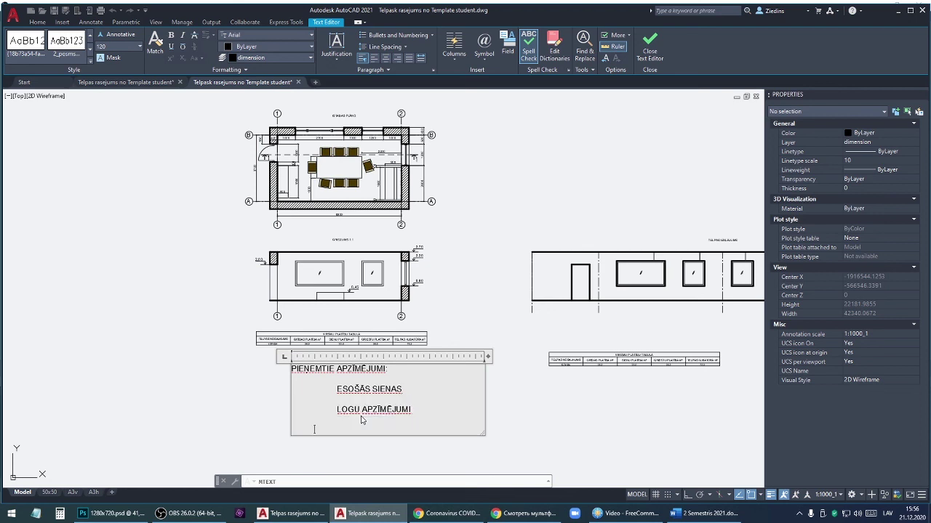
type("AS")
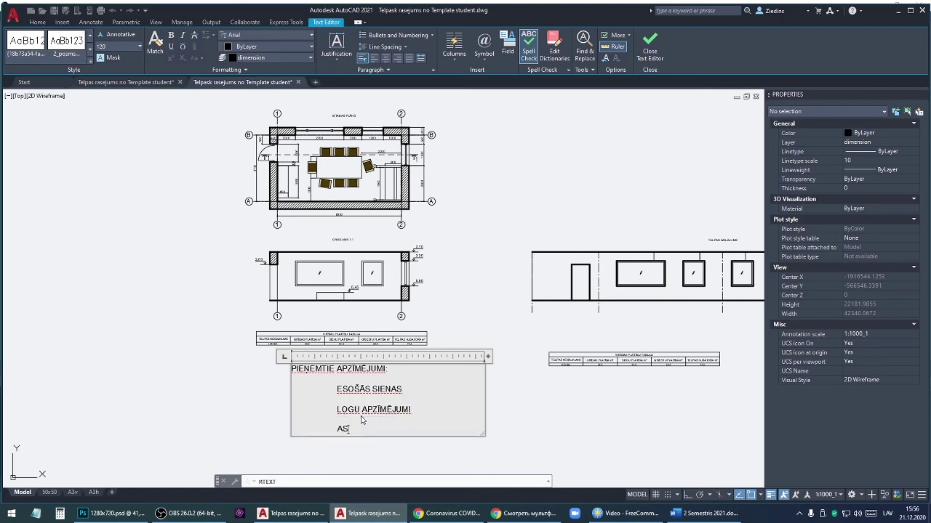
type("U APZĪMĒJUMI")
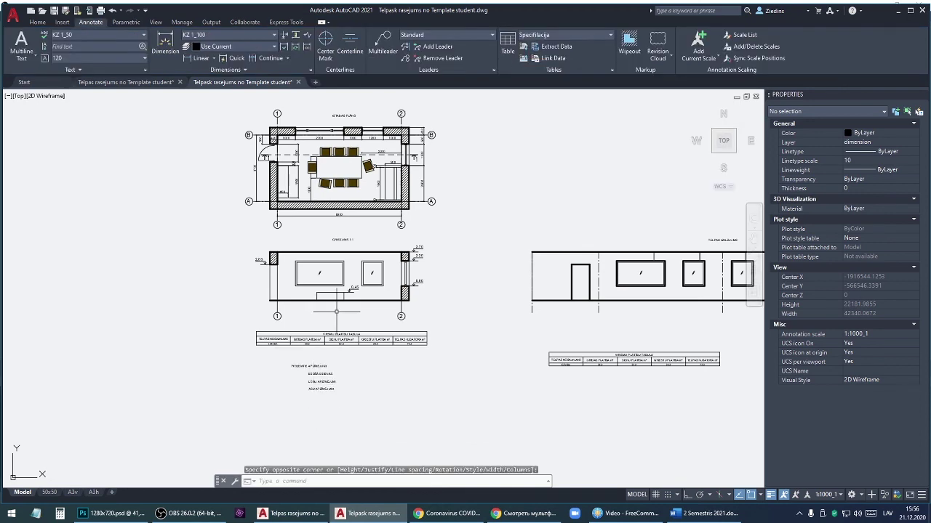
scroll(337, 199, "up", 4)
scroll(337, 199, "up", 2)
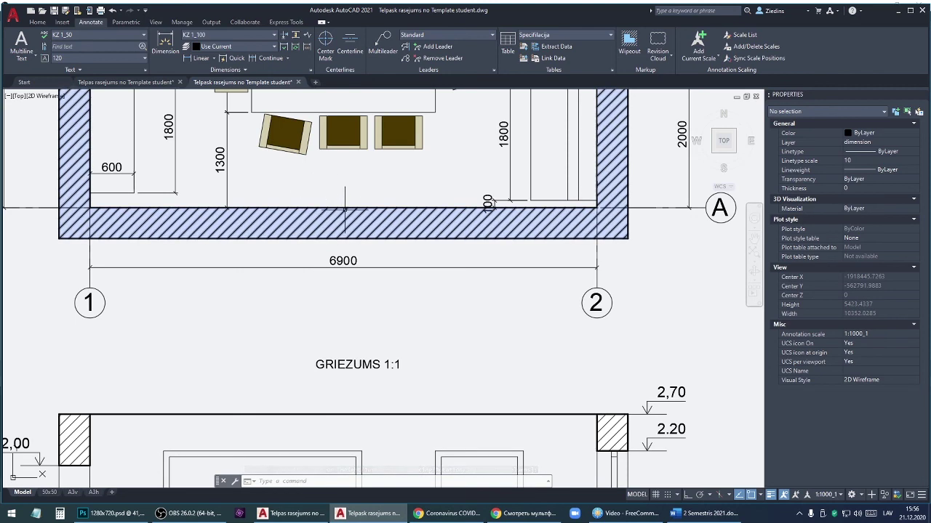
scroll(345, 209, "down", 4)
scroll(309, 385, "up", 4)
scroll(311, 381, "down", 2)
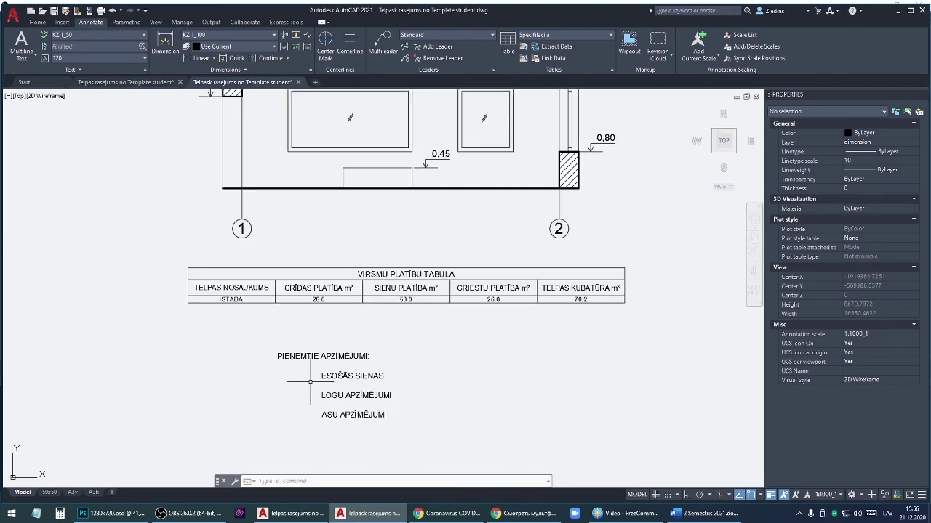
scroll(310, 381, "down", 2)
scroll(308, 384, "down", 2)
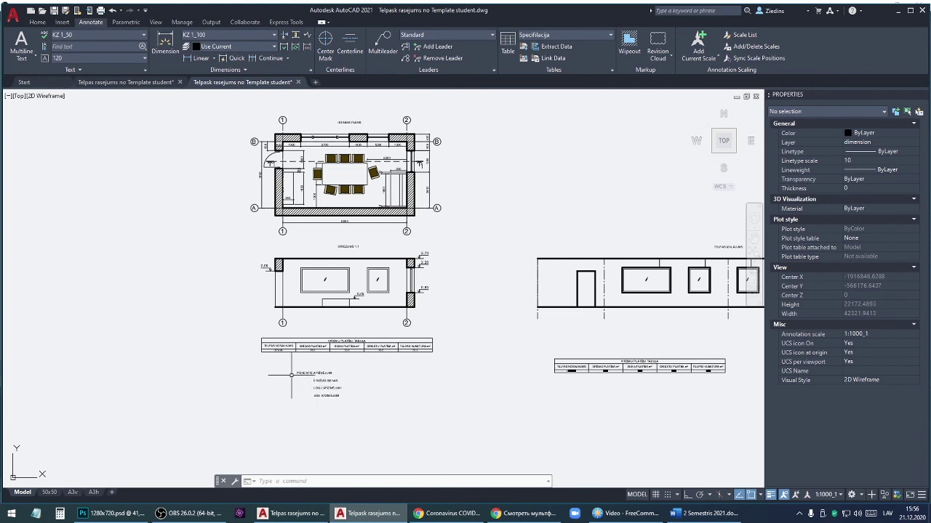
Draw a small rectangle on the bottom wall and move it below the wall between gridlines 1 and 2.
left_click(37, 21)
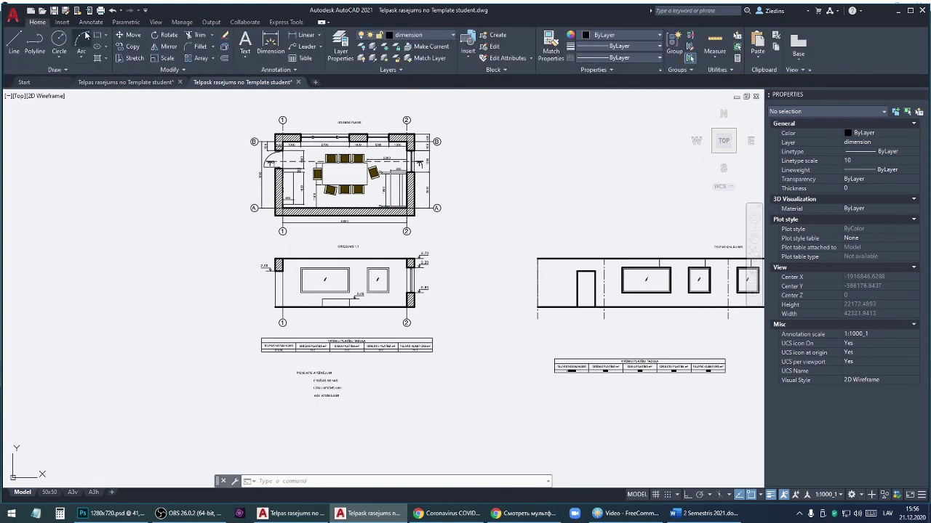
left_click(98, 37)
scroll(323, 201, "up", 6)
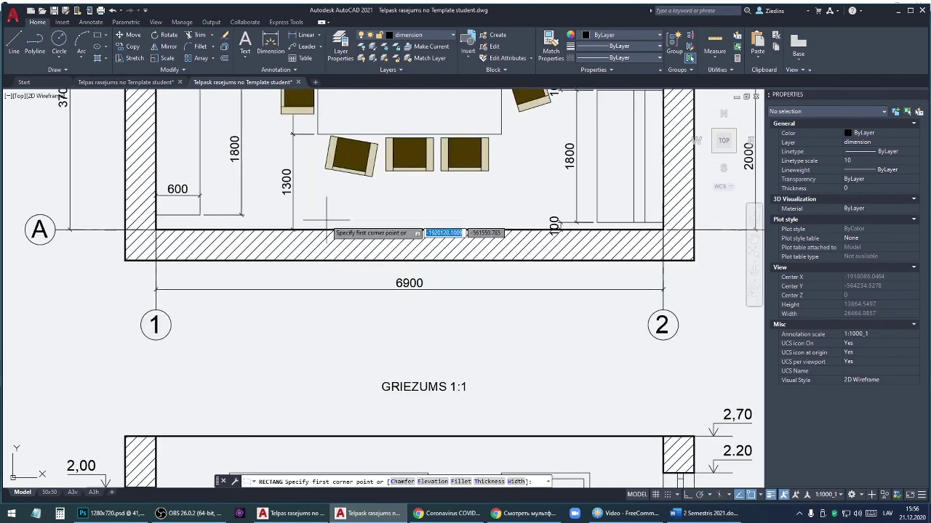
left_click(333, 230)
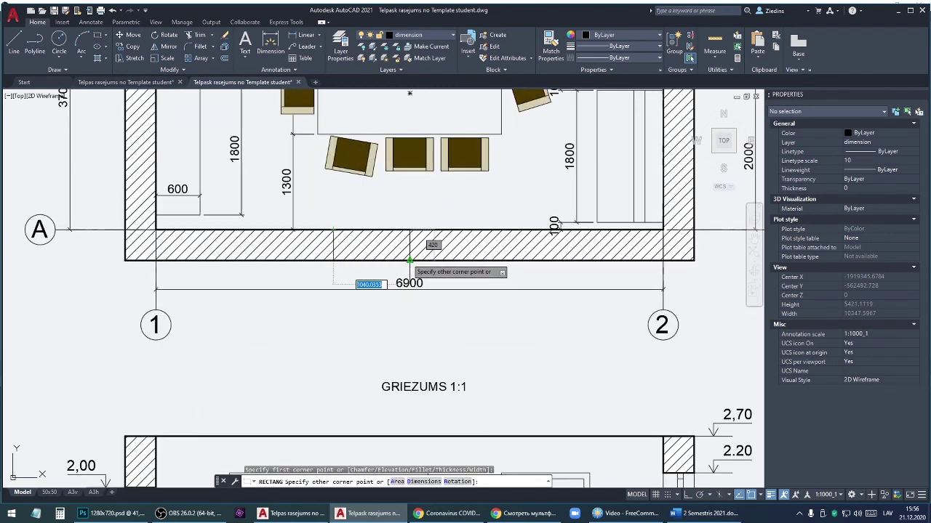
left_click(409, 260)
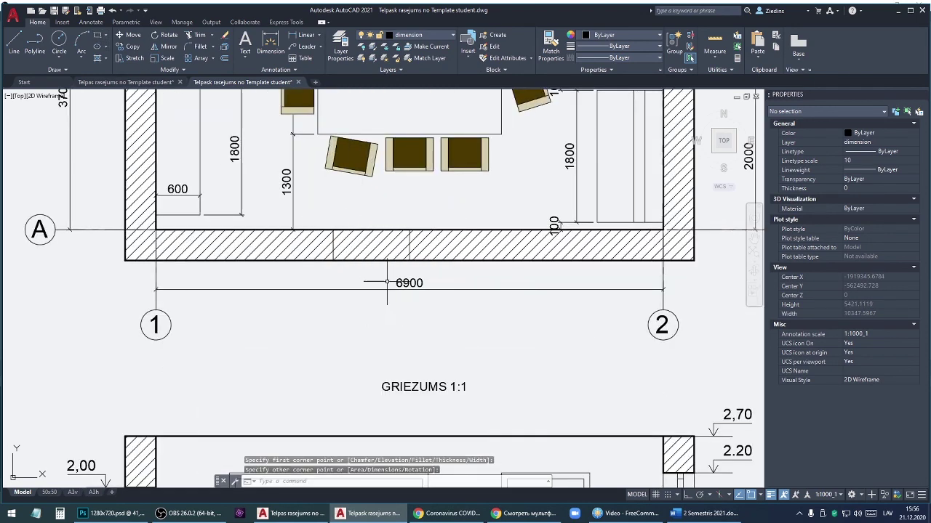
left_click(335, 247)
right_click(335, 247)
left_click(394, 326)
left_click(371, 244)
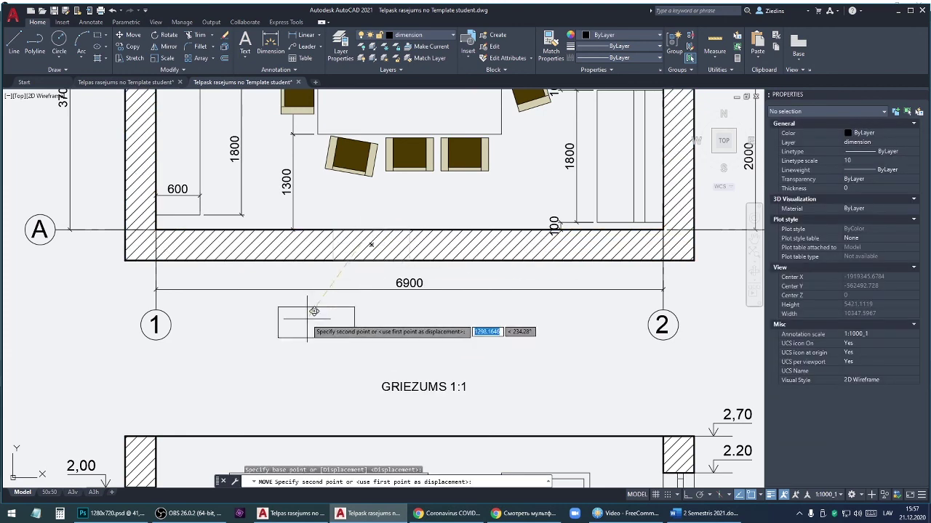
left_click(313, 312)
key("Escape")
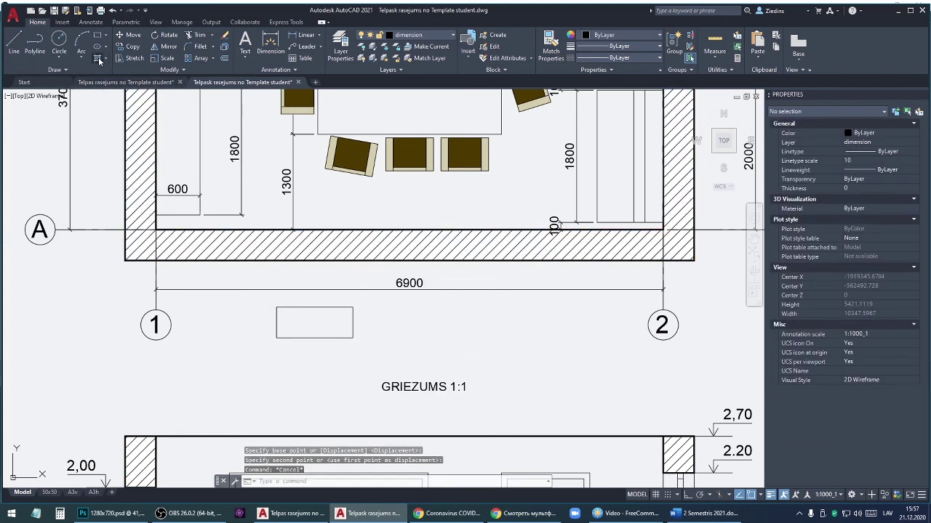
Match the wall hatch properties onto the small rectangle.
left_click(98, 59)
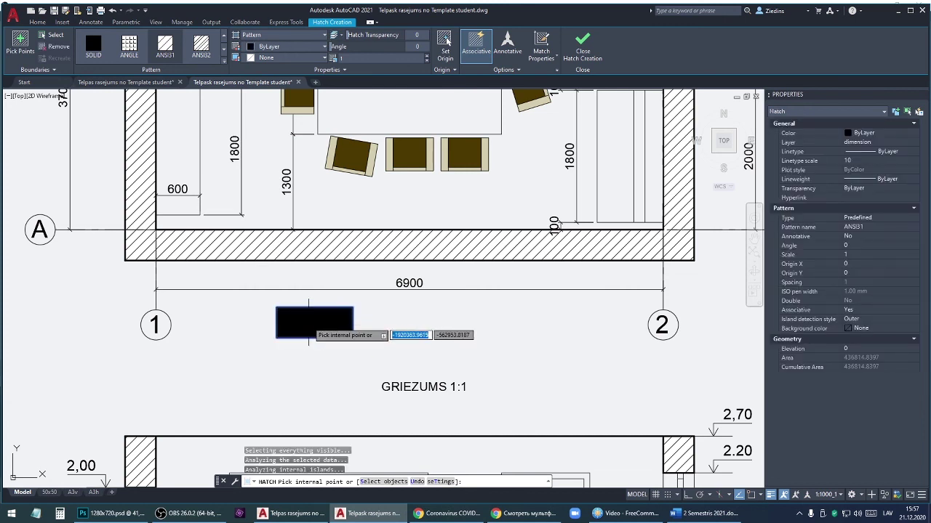
key("Escape")
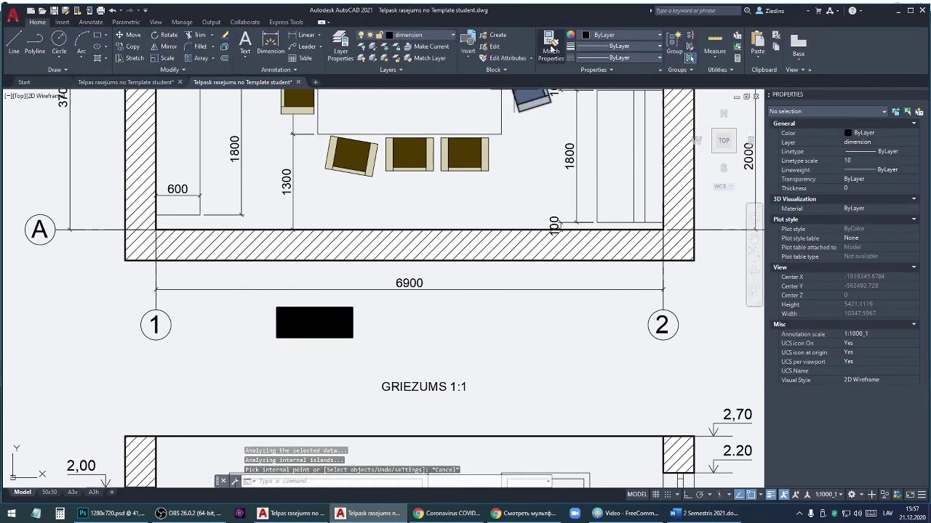
left_click(552, 43)
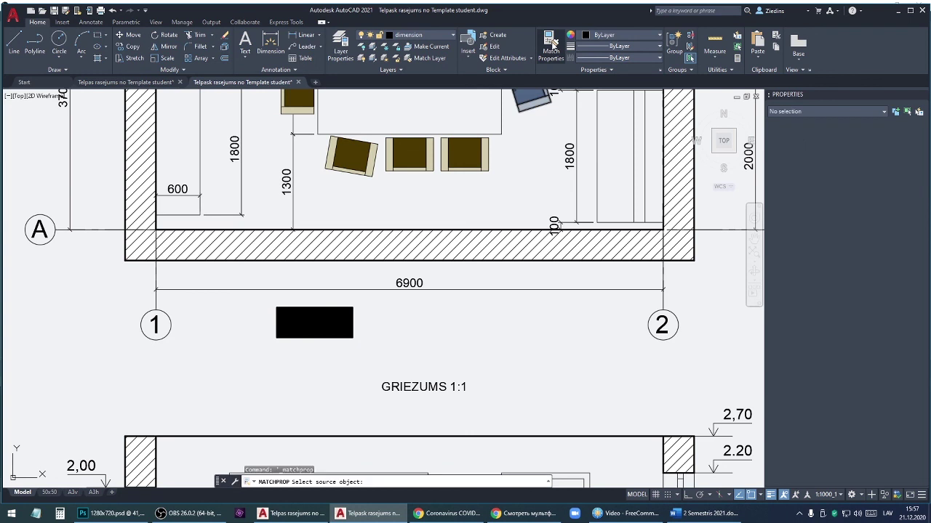
left_click(408, 244)
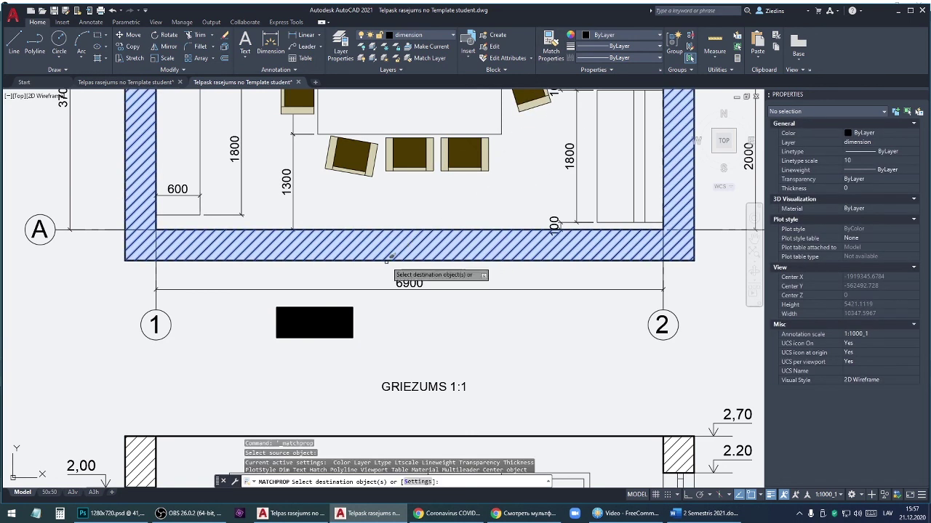
left_click(325, 318)
key("Escape")
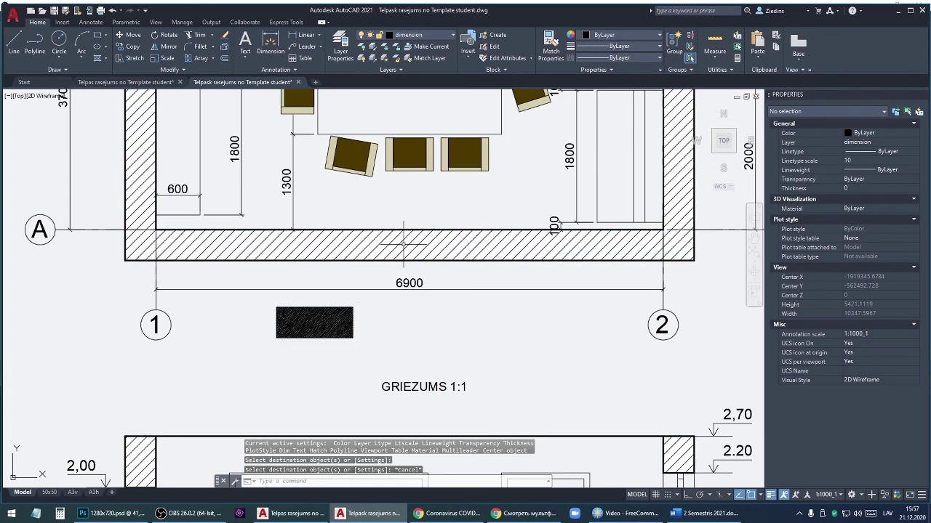
Set the rectangle's hatch scale to 800.
scroll(341, 320, "up", 8)
left_click(332, 318)
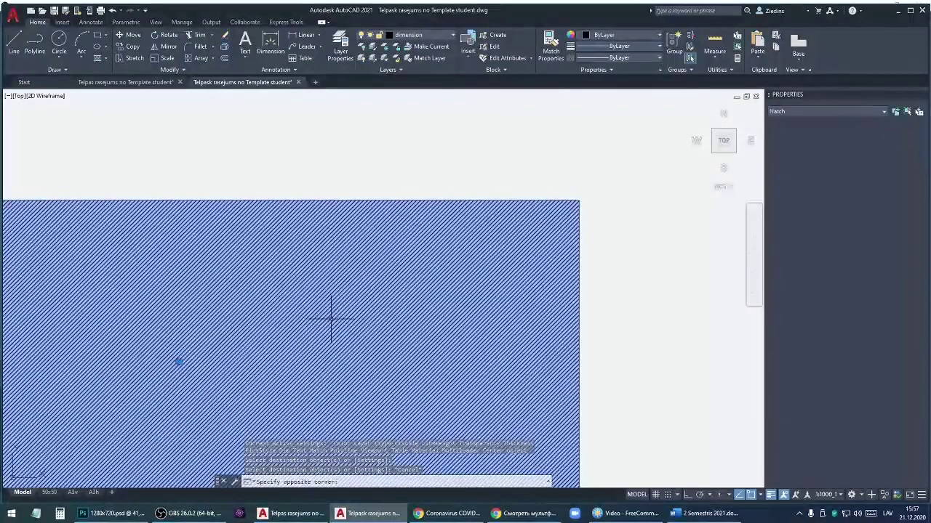
scroll(364, 300, "down", 4)
scroll(363, 300, "down", 3)
scroll(364, 297, "down", 1)
type("800")
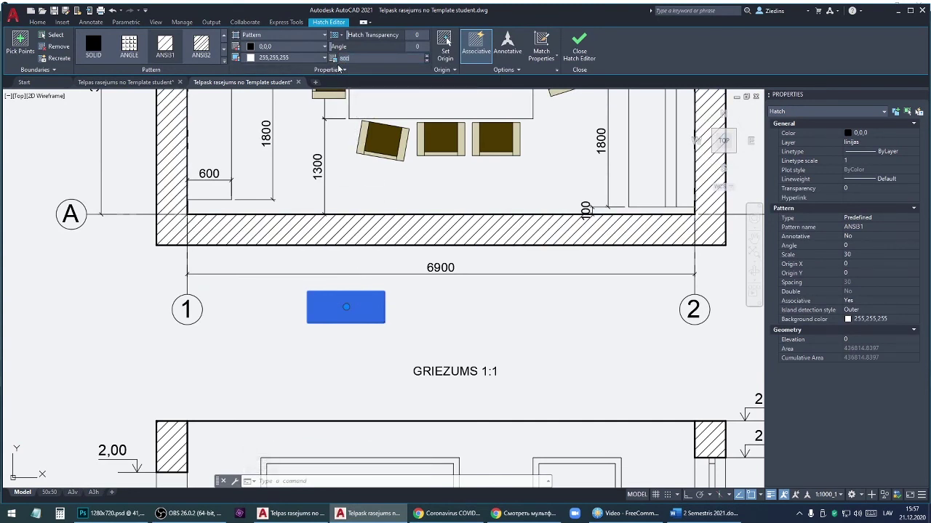
key("Return")
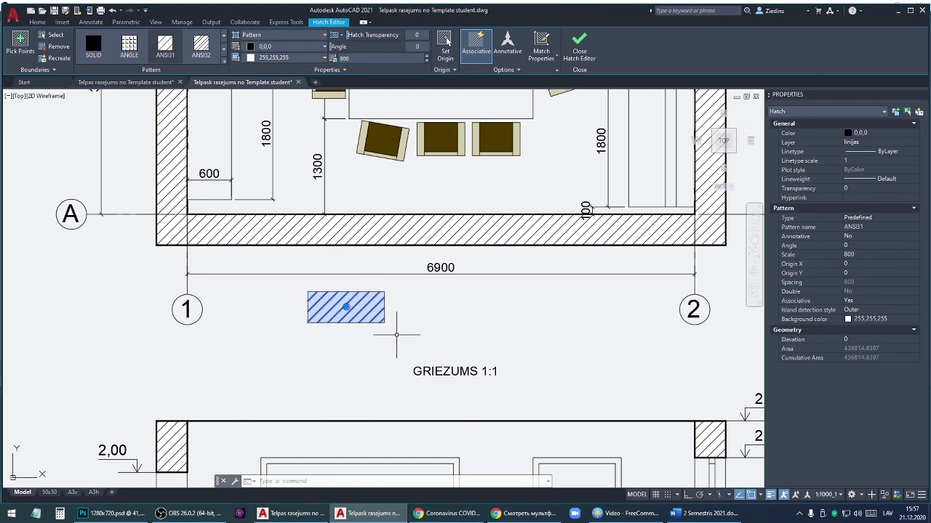
left_click(396, 321)
key("Escape")
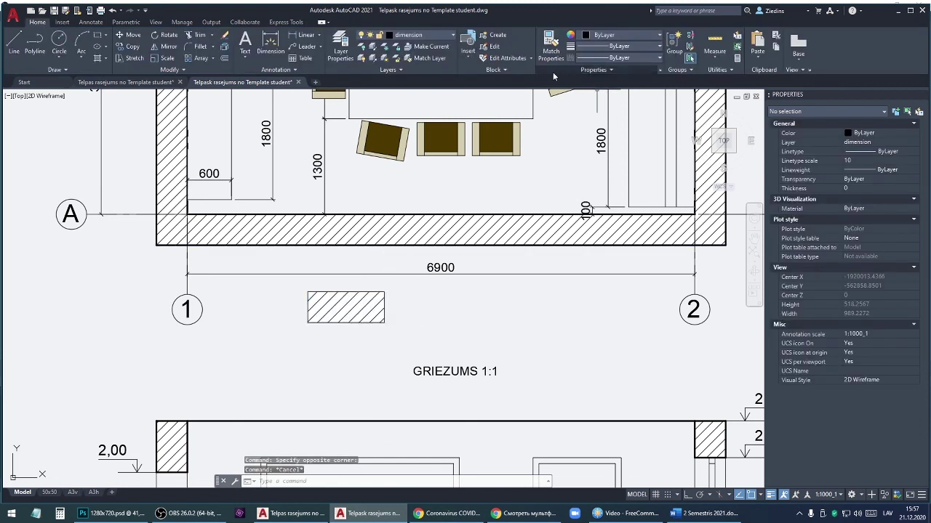
Match the wall outline's bold line onto the rectangle's outline.
left_click(550, 48)
left_click(513, 241)
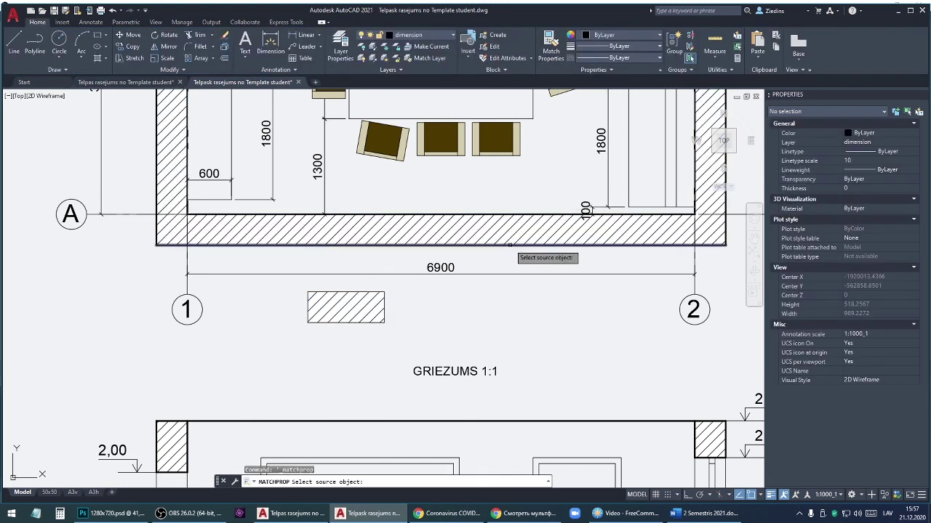
left_click(383, 323)
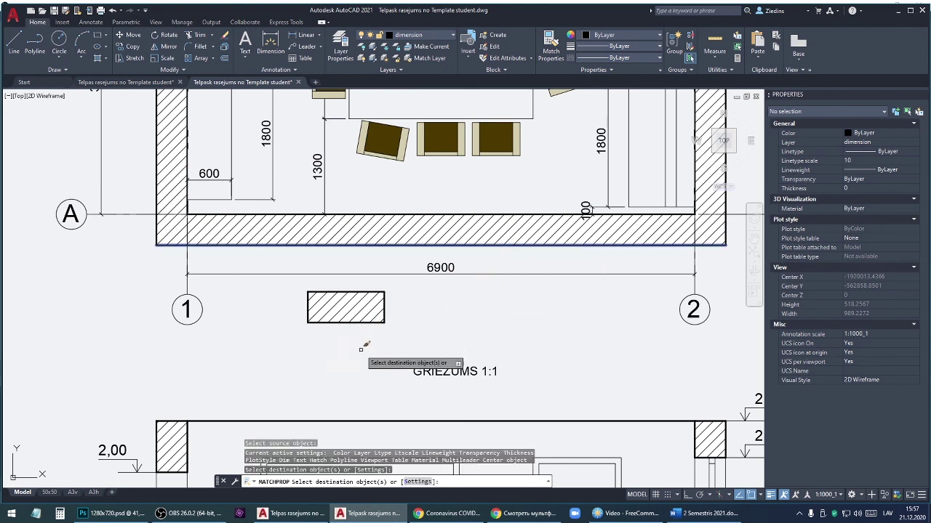
key("Escape")
Move the hatched rectangle beside ESOŠĀS SIENAS in the legend.
left_click_drag(399, 343, 325, 294)
right_click(326, 295)
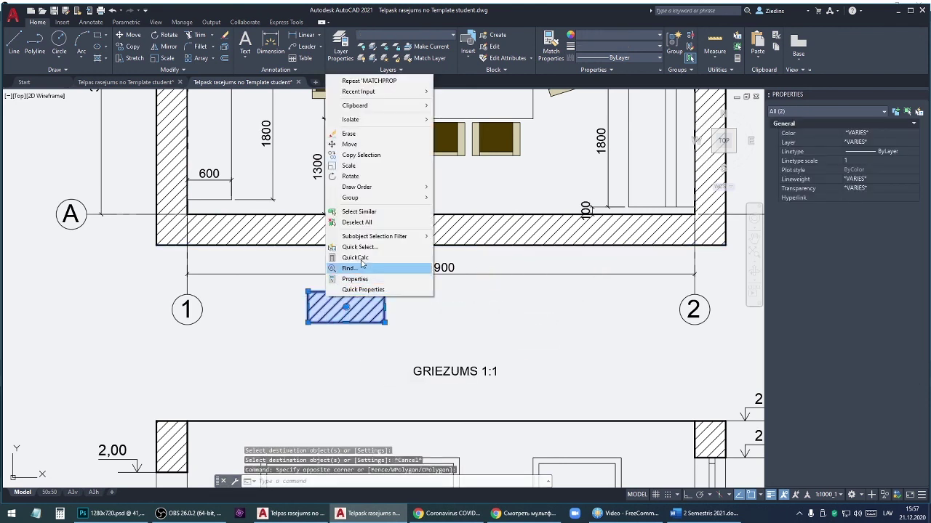
left_click(373, 148)
left_click(346, 307)
scroll(356, 320, "down", 5)
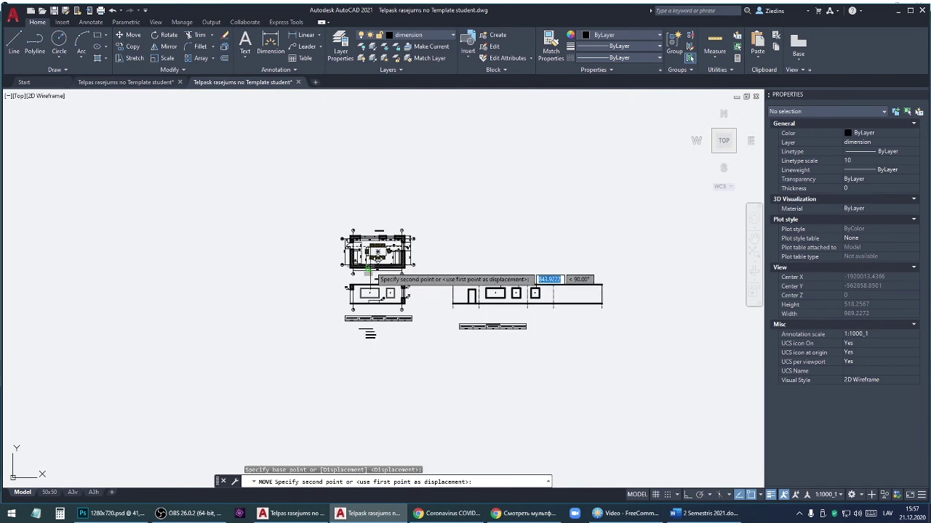
scroll(371, 325, "up", 5)
scroll(365, 348, "up", 3)
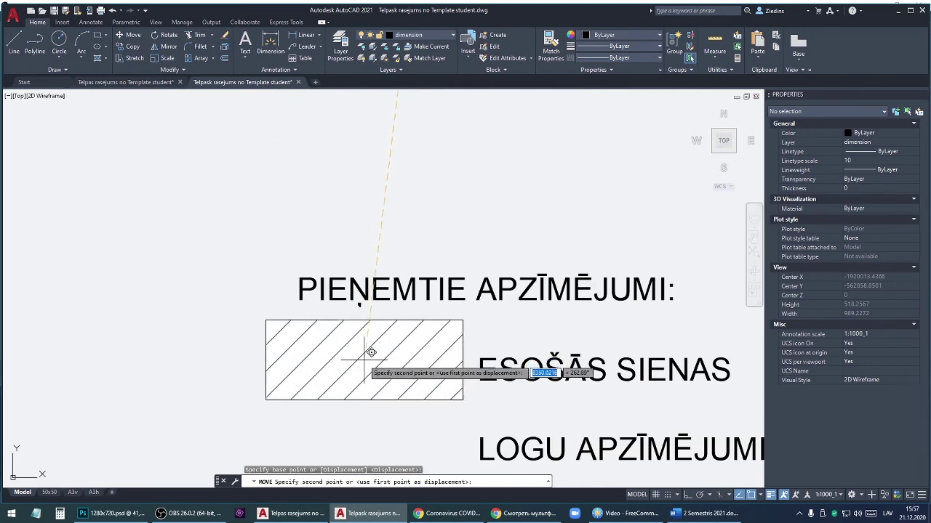
left_click(365, 365)
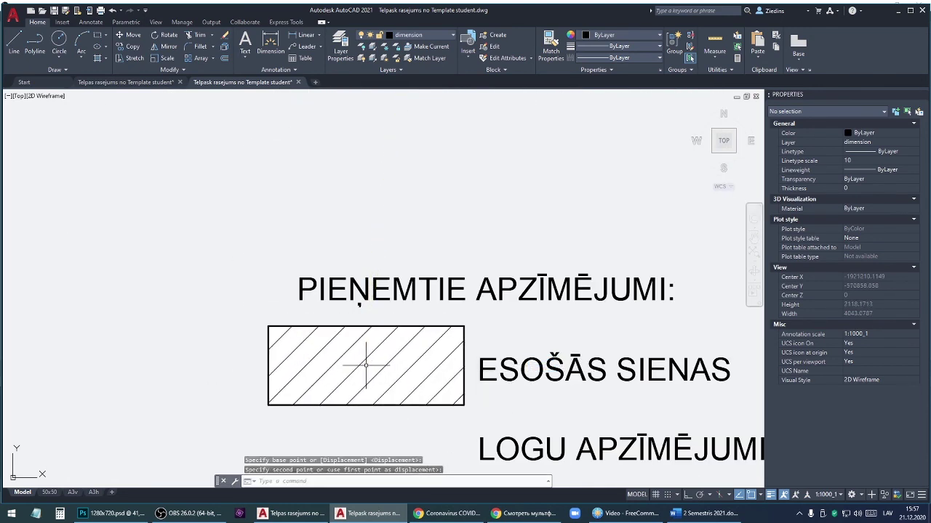
middle_click_drag(369, 360, 356, 354)
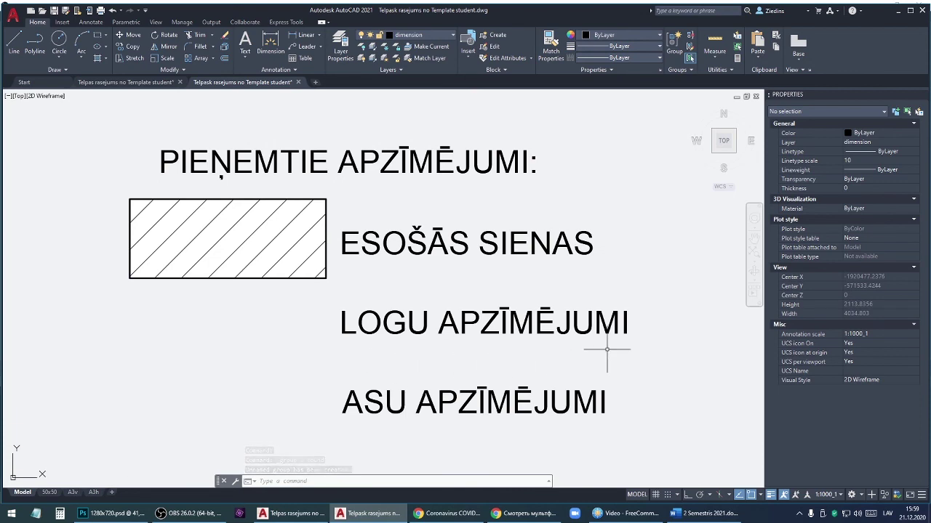
scroll(607, 349, "down", 5)
Copy the 1200 window symbol from the plan onto the legend's wall sample.
scroll(502, 305, "down", 3)
scroll(495, 240, "up", 6)
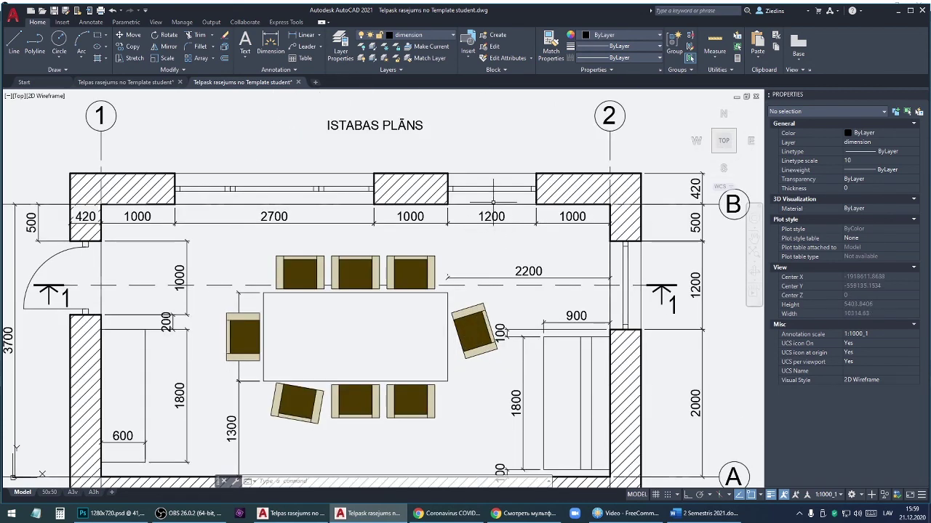
scroll(493, 202, "up", 2)
left_click(491, 183)
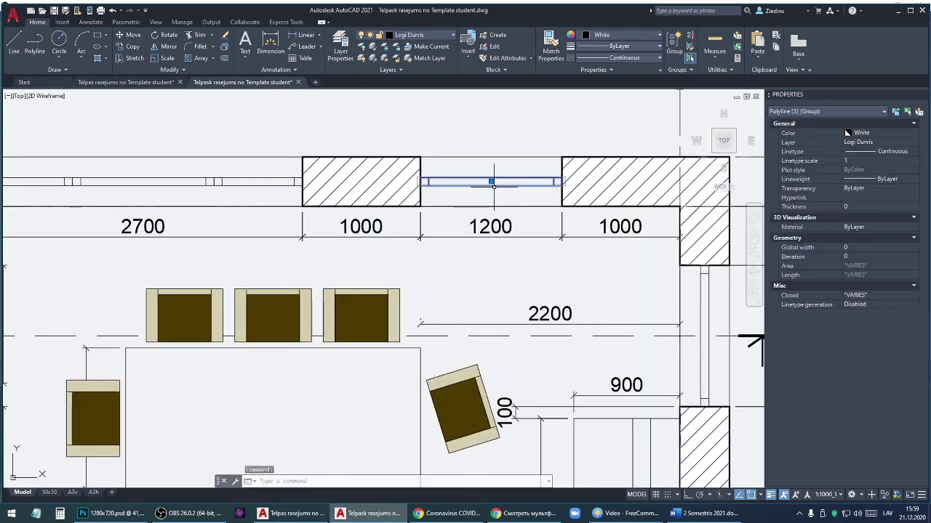
middle_click_drag(494, 187, 436, 173)
right_click(436, 173)
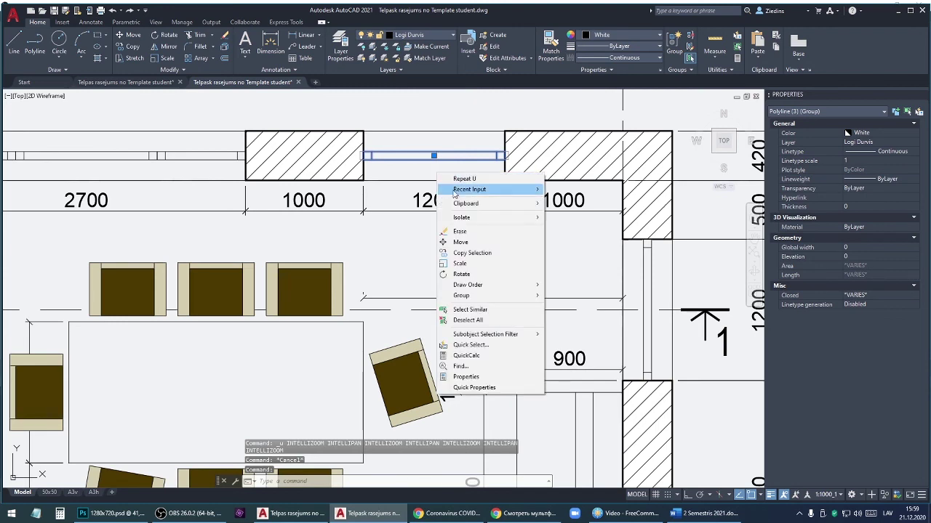
left_click(476, 254)
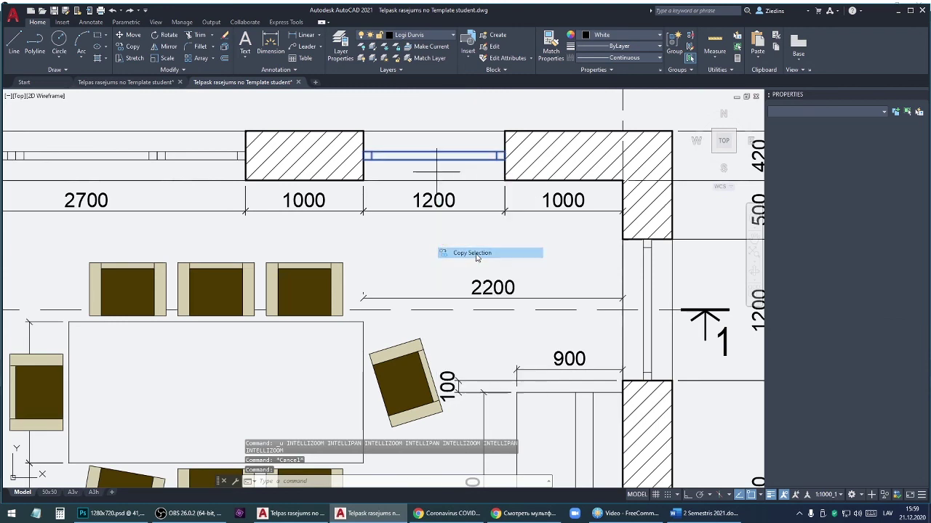
scroll(504, 154, "up", 4)
left_click(504, 150)
scroll(504, 150, "down", 5)
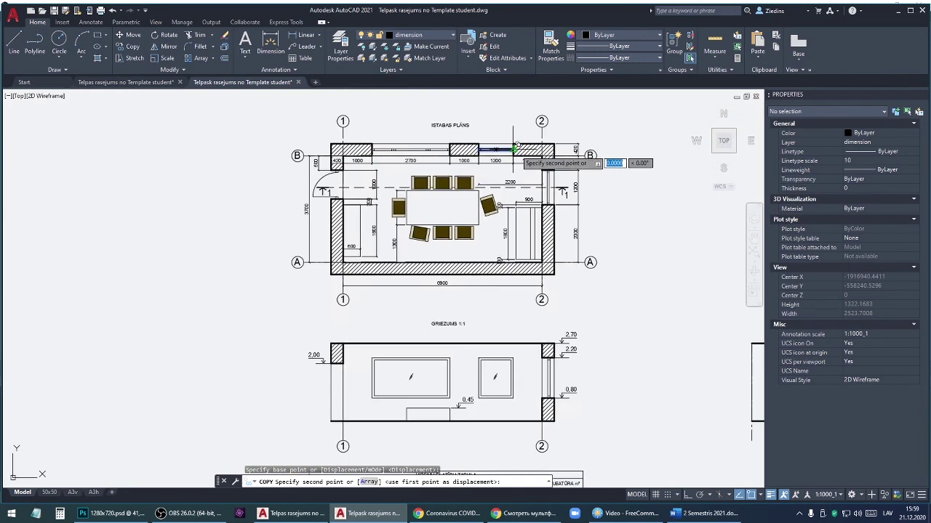
scroll(567, 250, "down", 2)
scroll(463, 310, "up", 5)
scroll(464, 310, "up", 2)
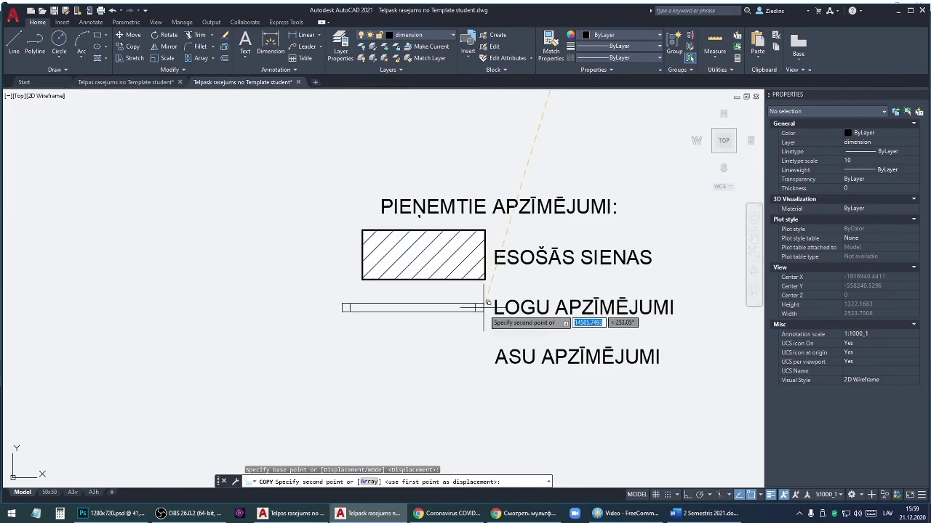
left_click(484, 255)
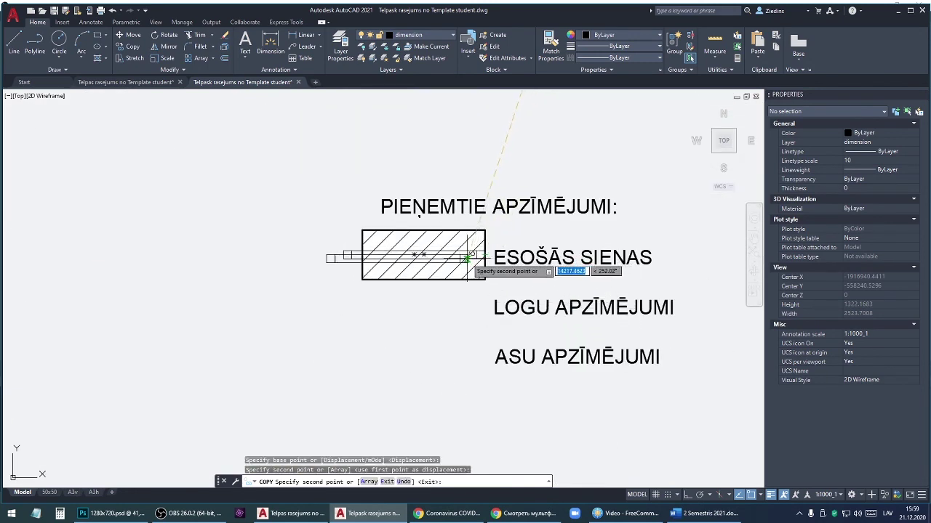
key("Escape")
key("Escape")
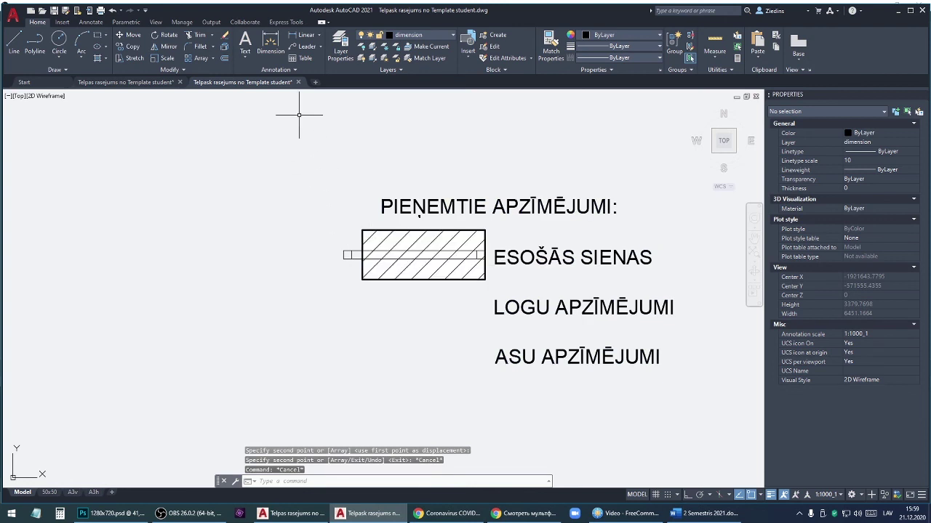
Stretch the window copy's left end to the hatched rectangle's left edge.
left_click(131, 57)
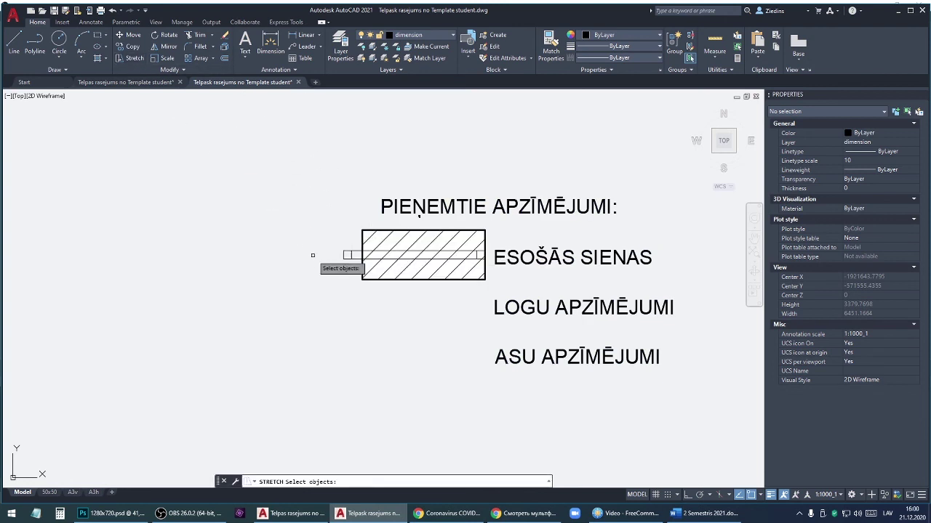
left_click(359, 262)
left_click(334, 245)
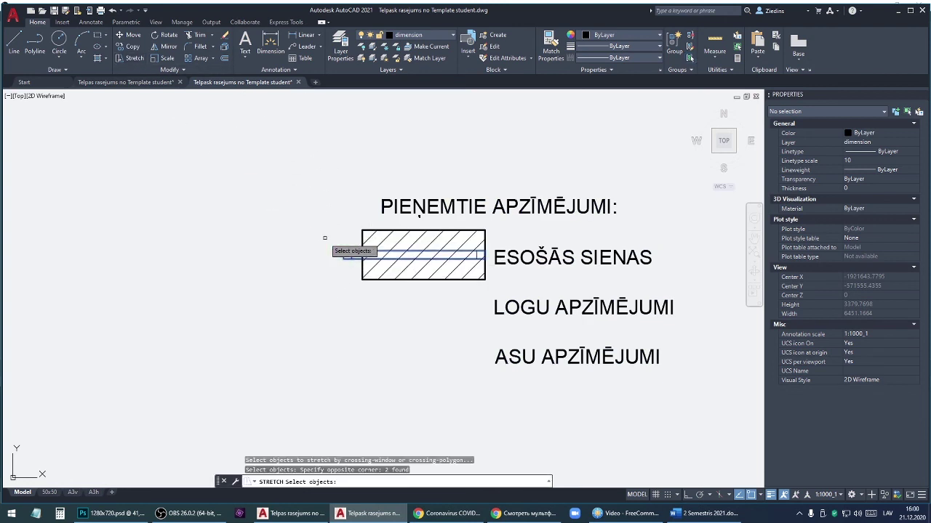
key("Return")
left_click(345, 254)
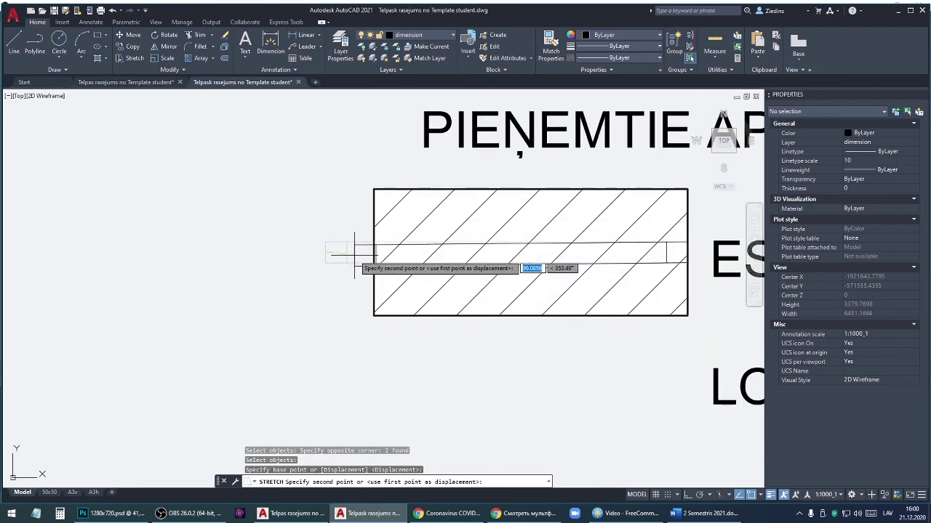
scroll(352, 256, "up", 4)
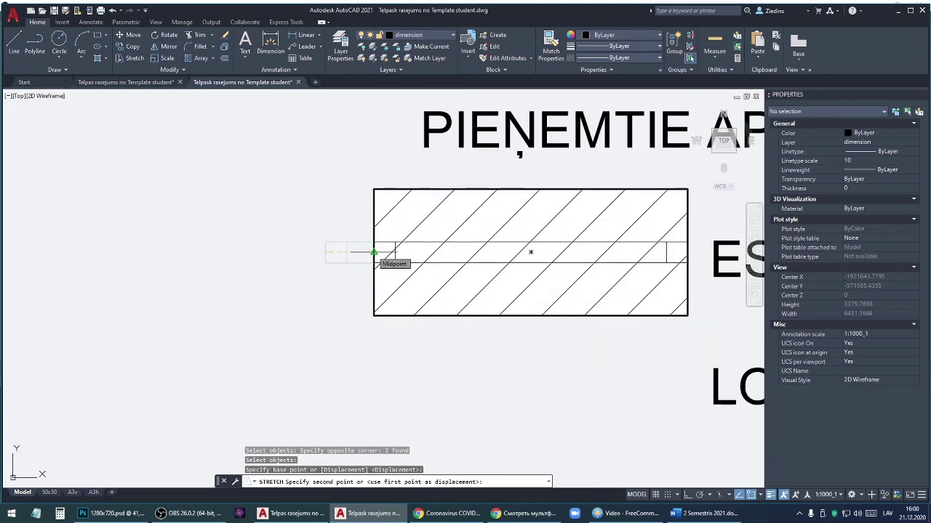
left_click(373, 252)
key("Escape")
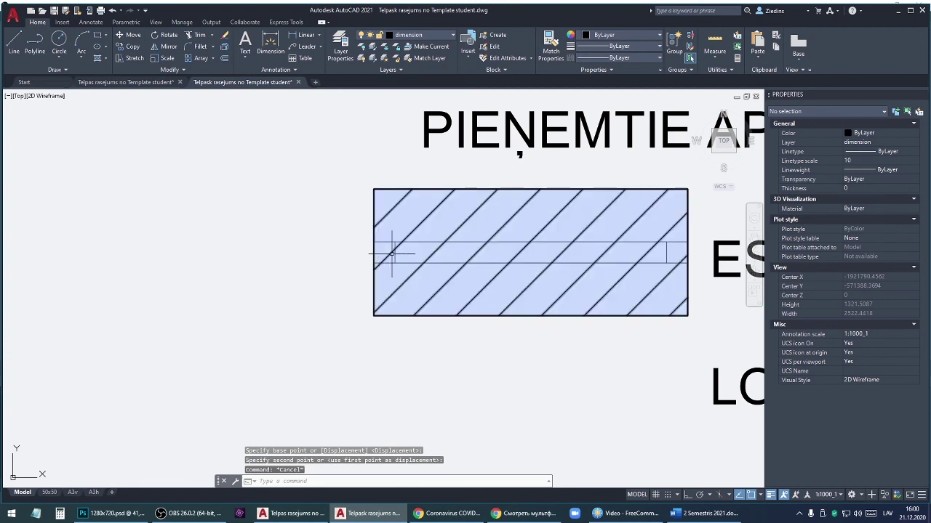
Move the window symbol straight down with Ortho beside LOGU APZĪMĒJUMI.
left_click(412, 244)
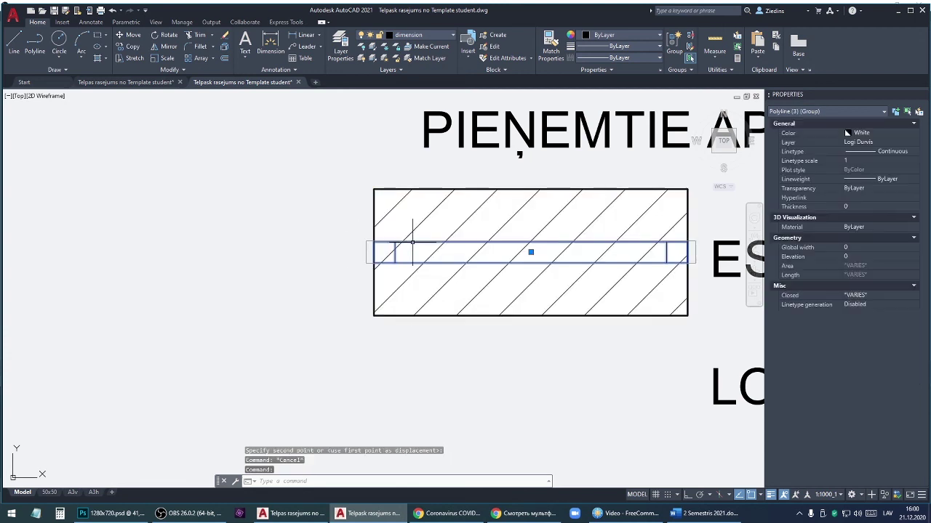
left_click(531, 251)
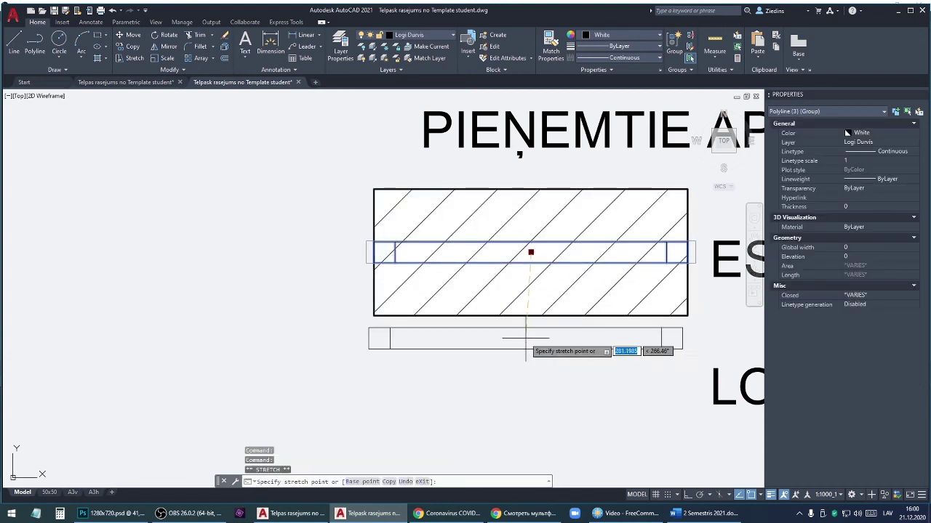
key("F8")
left_click(531, 388)
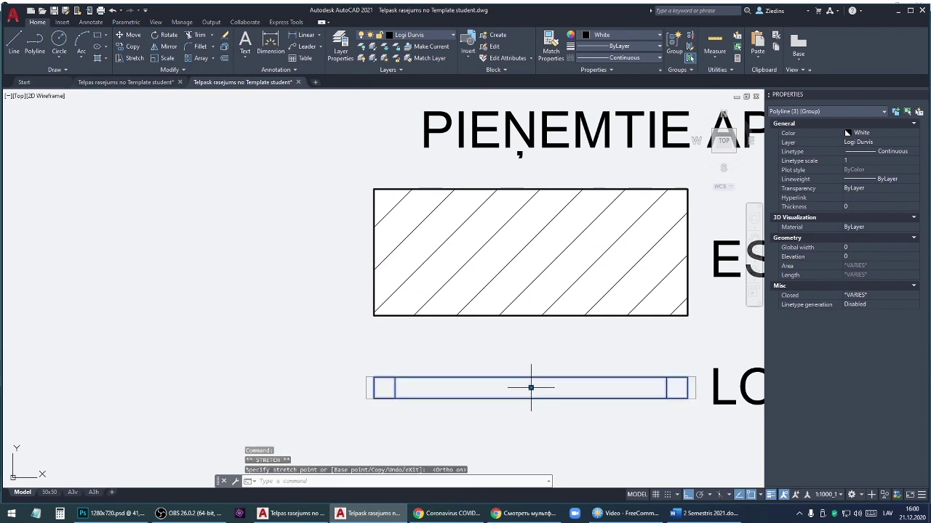
key("Escape")
middle_click_drag(530, 385, 399, 362)
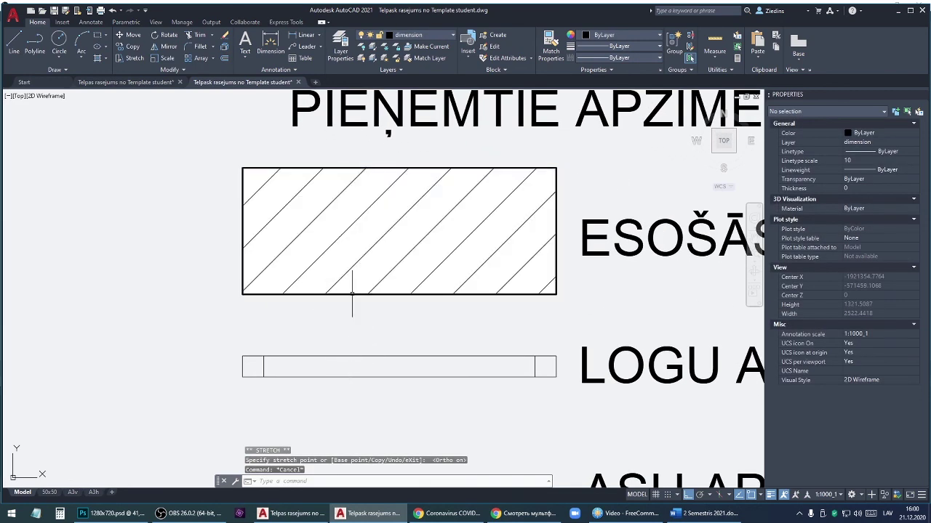
scroll(352, 294, "down", 3)
Copy the vertical axis line at axis 1 down toward the legend.
scroll(401, 318, "down", 6)
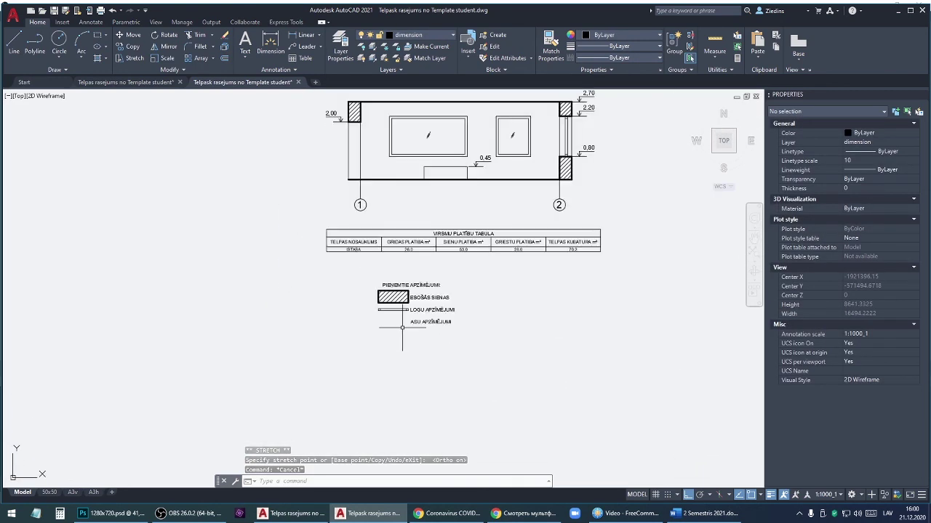
scroll(396, 276, "up", 2)
scroll(367, 207, "up", 2)
left_click(351, 162)
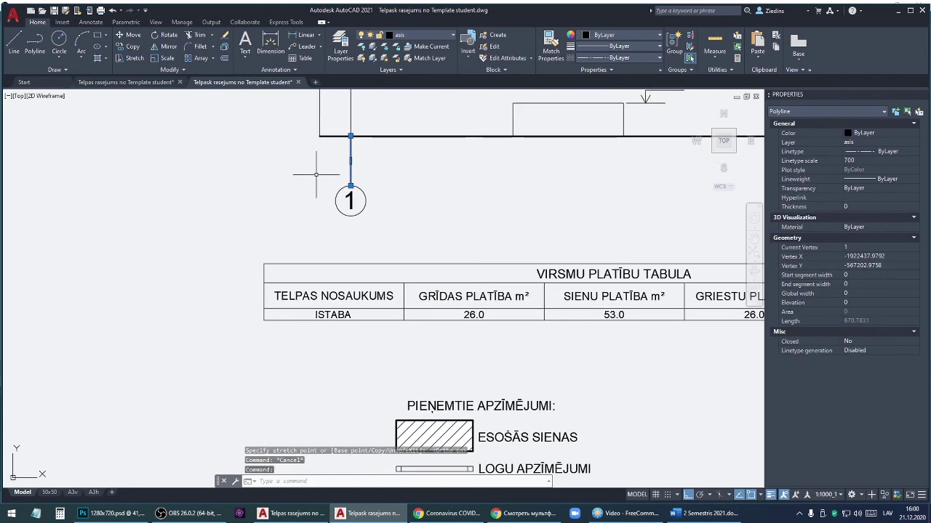
right_click(316, 175)
left_click(369, 269)
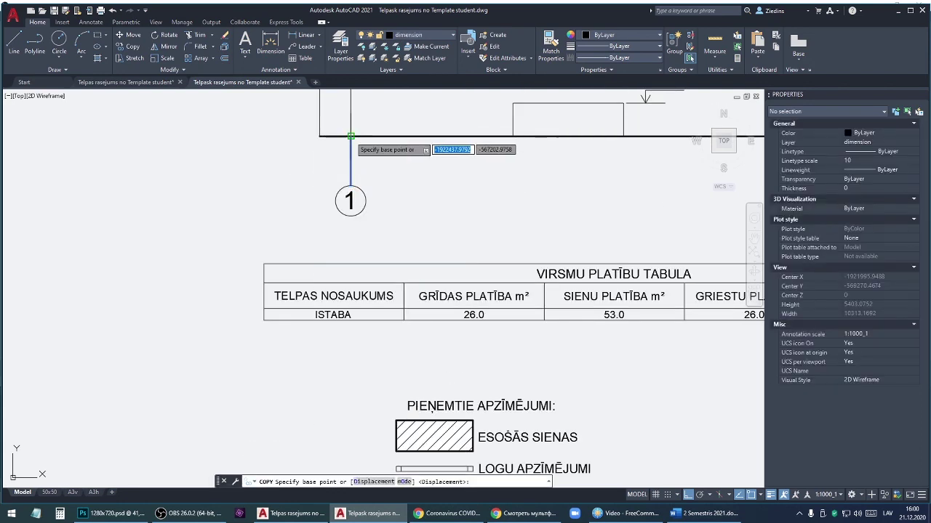
left_click(350, 136)
scroll(350, 136, "down", 1)
scroll(393, 372, "up", 4)
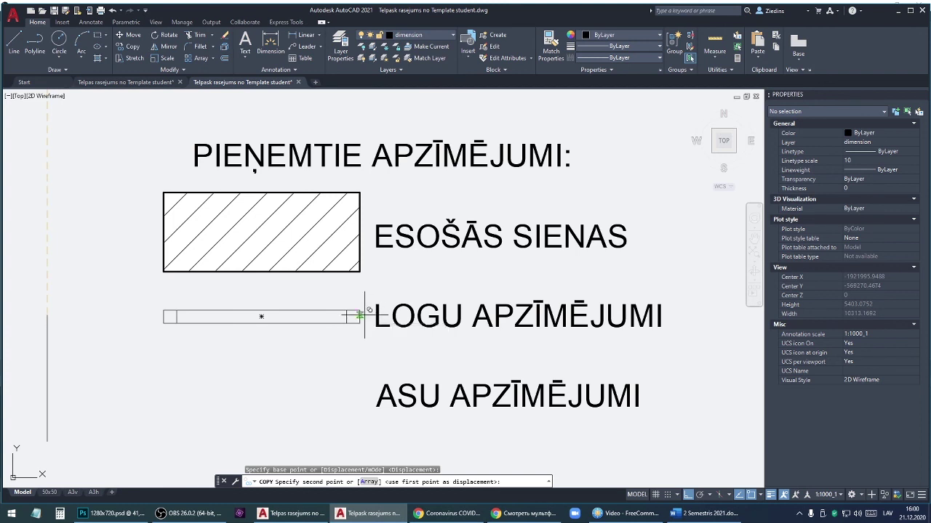
key("Escape")
Rotate the copied axis line 90° to horizontal and stretch it to 1040 length.
left_click(359, 364)
right_click(355, 343)
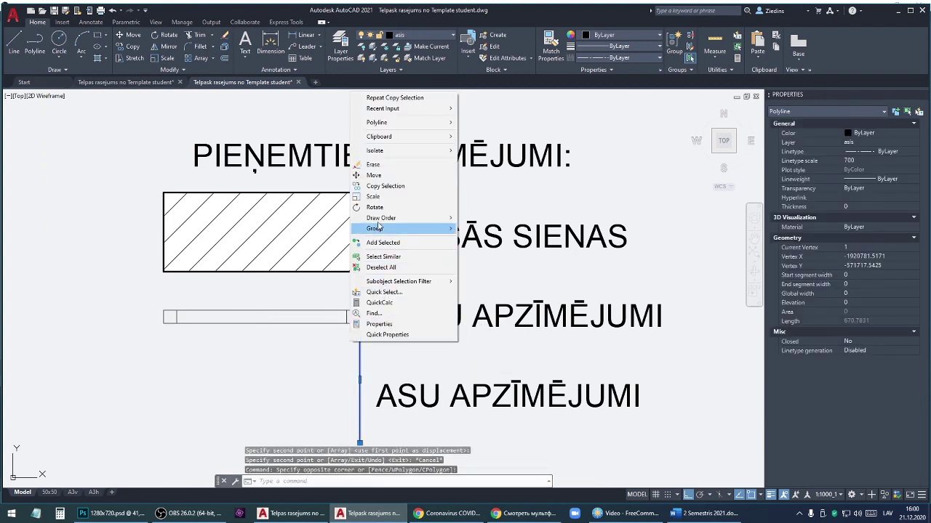
left_click(374, 207)
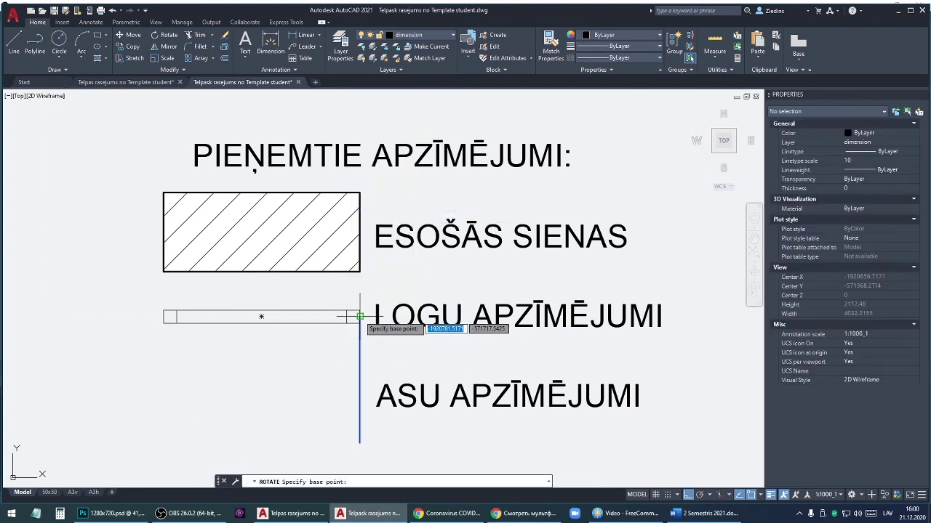
left_click(360, 316)
left_click(378, 356)
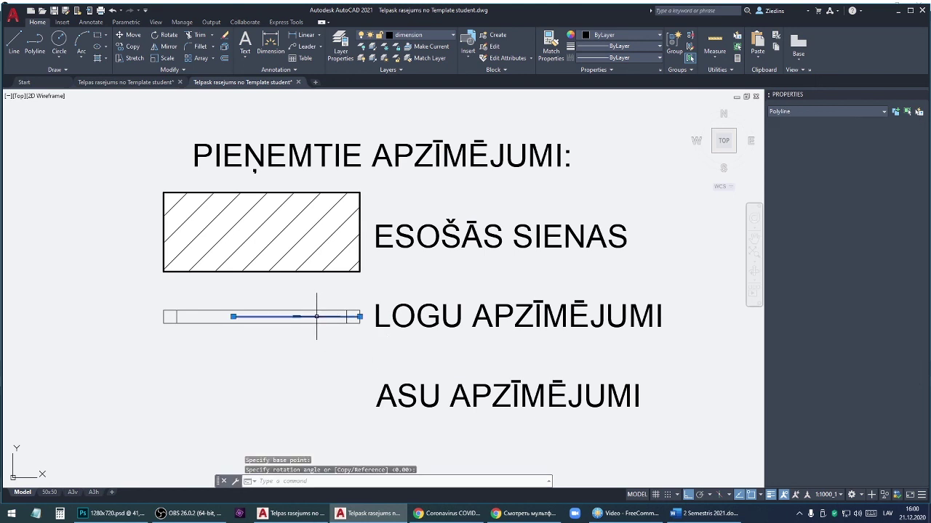
left_click(316, 317)
left_click(234, 316)
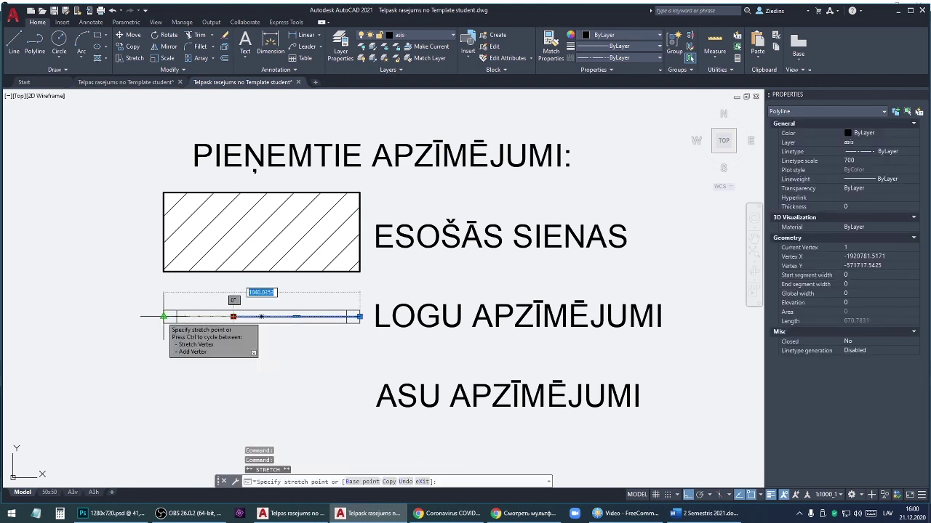
Move the horizontal axis line beside ASU APZĪMĒJUMI, then switch to the A3v layout.
right_click(291, 329)
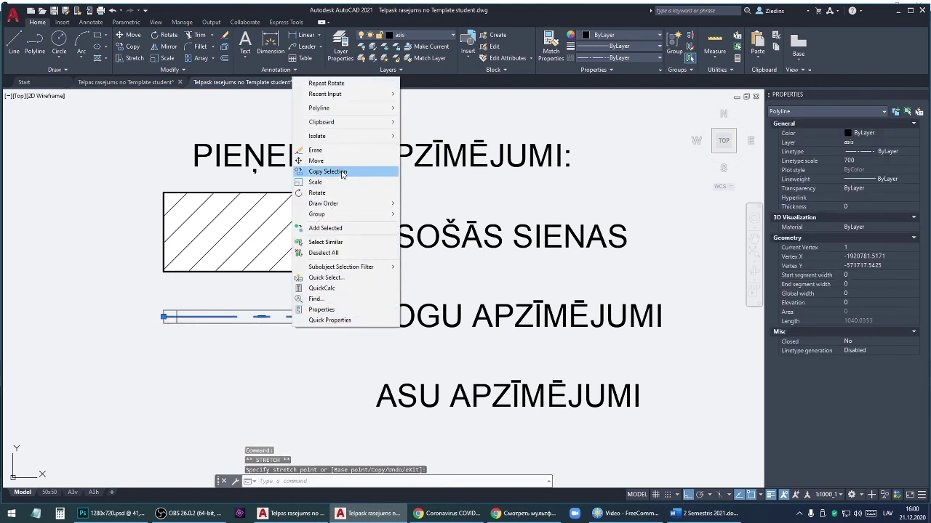
left_click(315, 160)
left_click(130, 298)
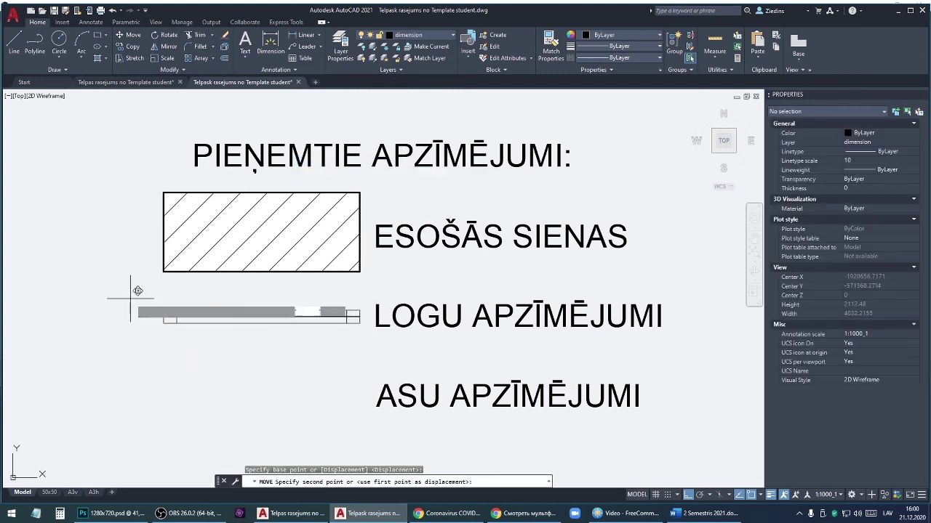
left_click(115, 377)
scroll(314, 302, "down", 5)
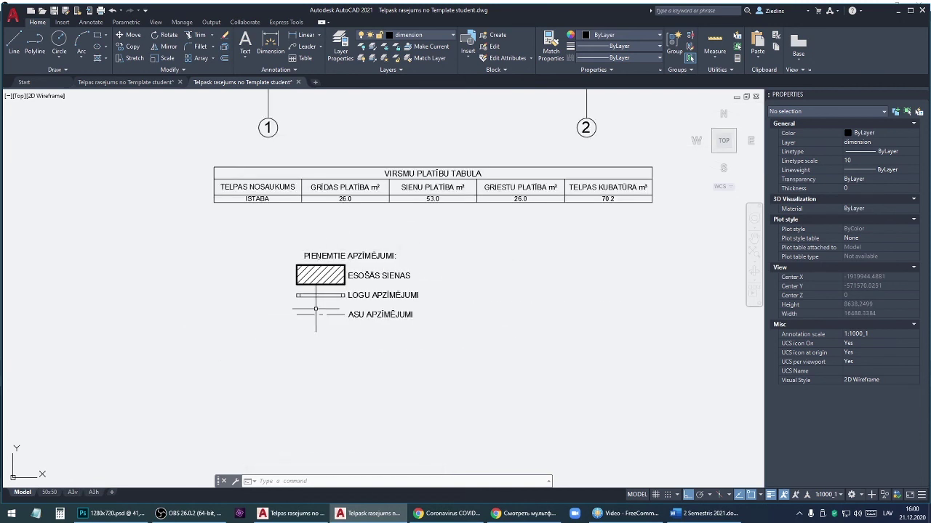
scroll(401, 342, "down", 2)
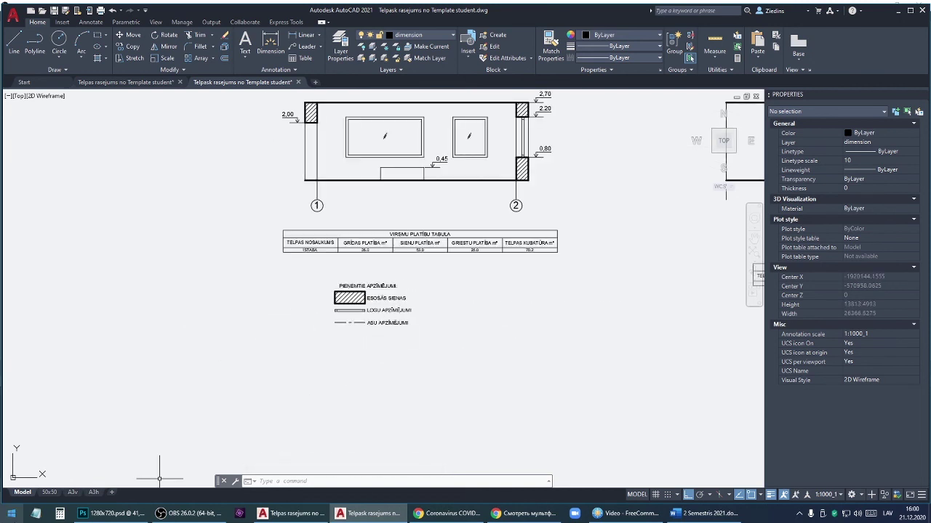
left_click(73, 492)
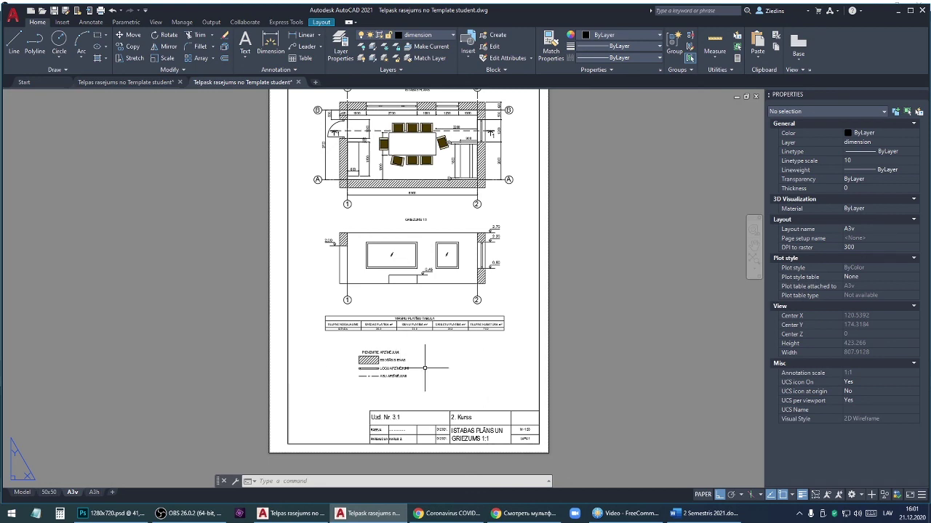
middle_click_drag(436, 368, 417, 393)
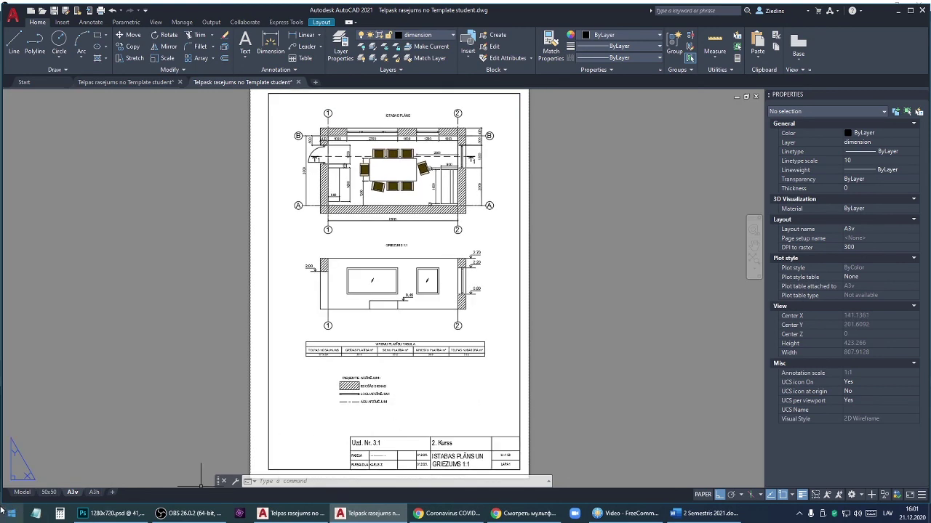
double_click(425, 393)
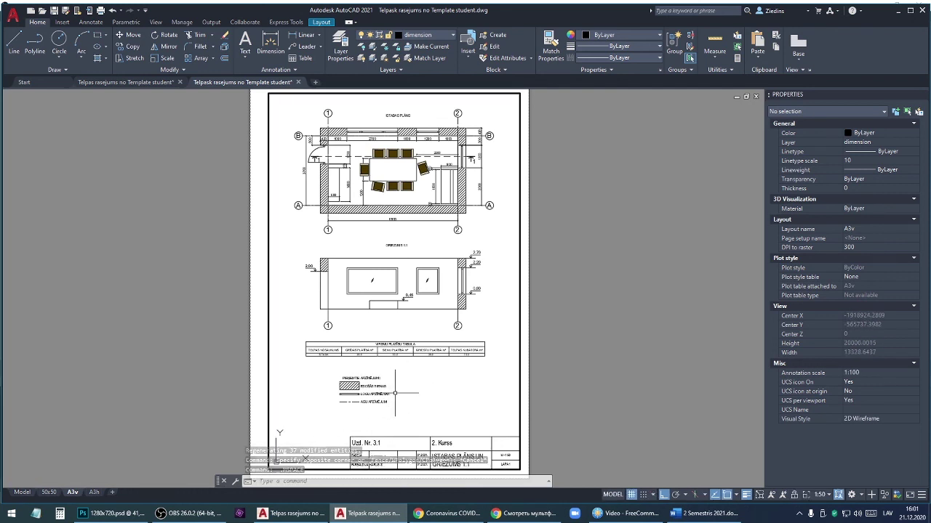
scroll(394, 393, "down", 2)
scroll(395, 393, "down", 2)
scroll(395, 393, "up", 2)
scroll(395, 394, "up", 2)
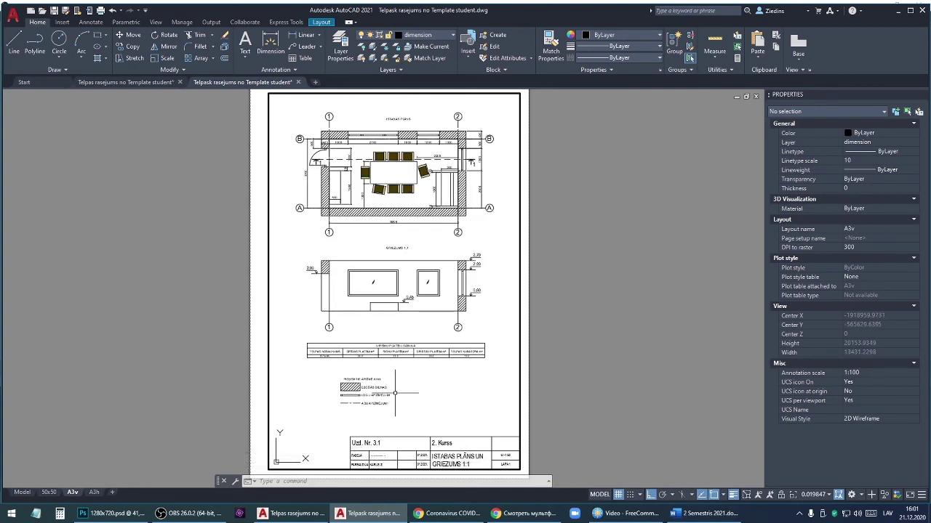
scroll(395, 394, "down", 2)
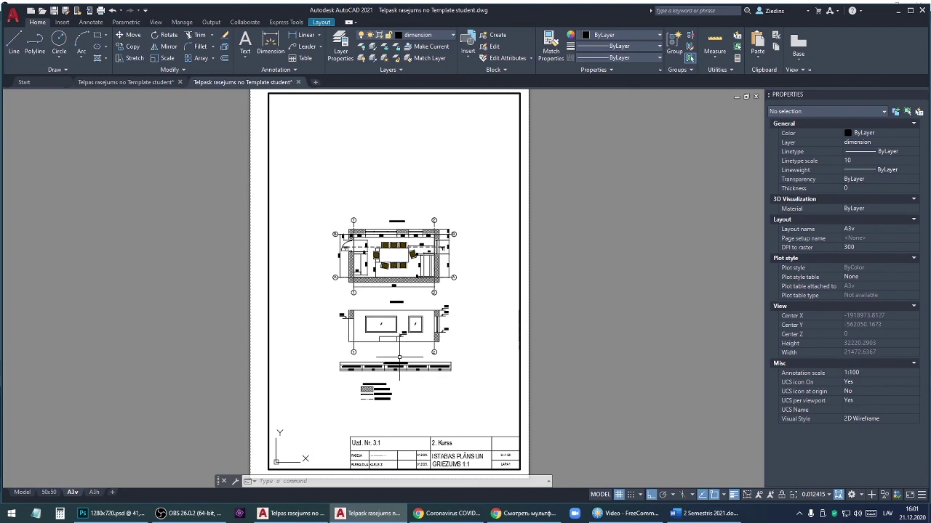
scroll(399, 357, "up", 1)
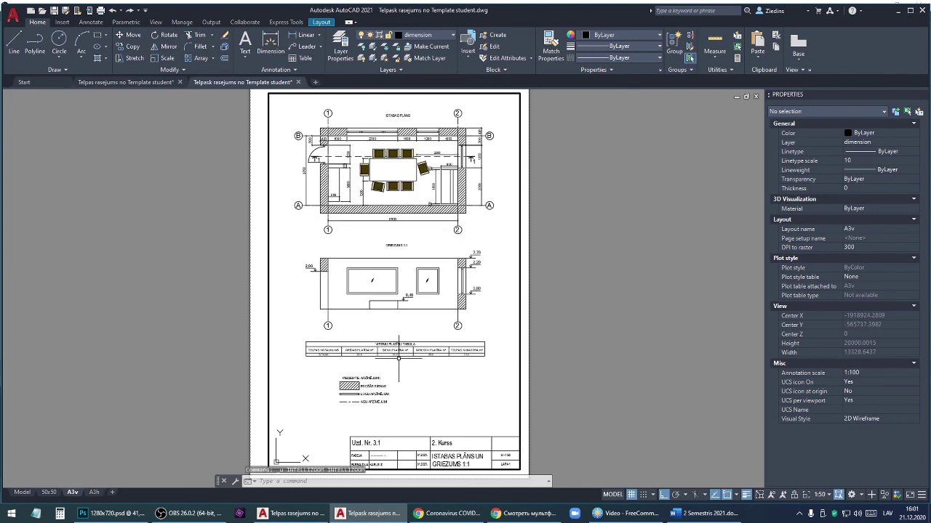
double_click(547, 364)
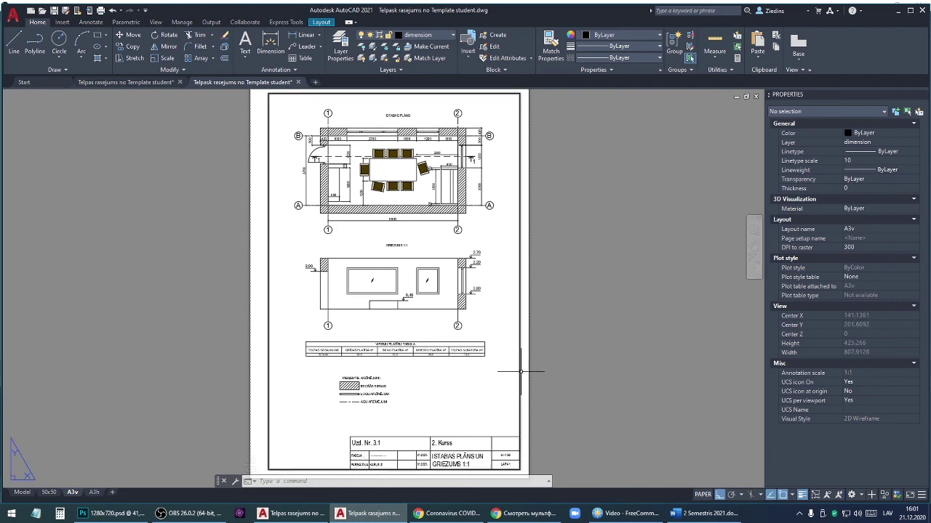
left_click(520, 371)
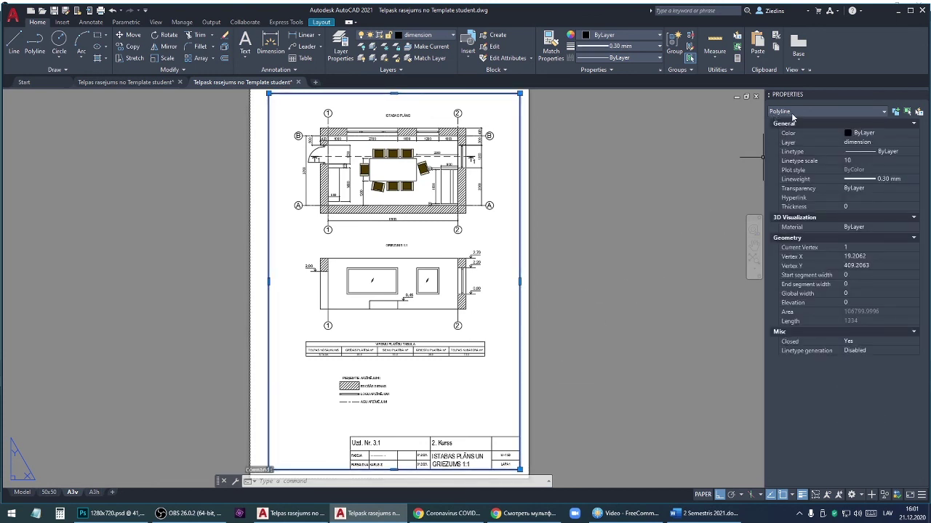
Send the border outline to back with Draw Order, then select the viewport.
right_click(518, 204)
mouse_move(550, 329)
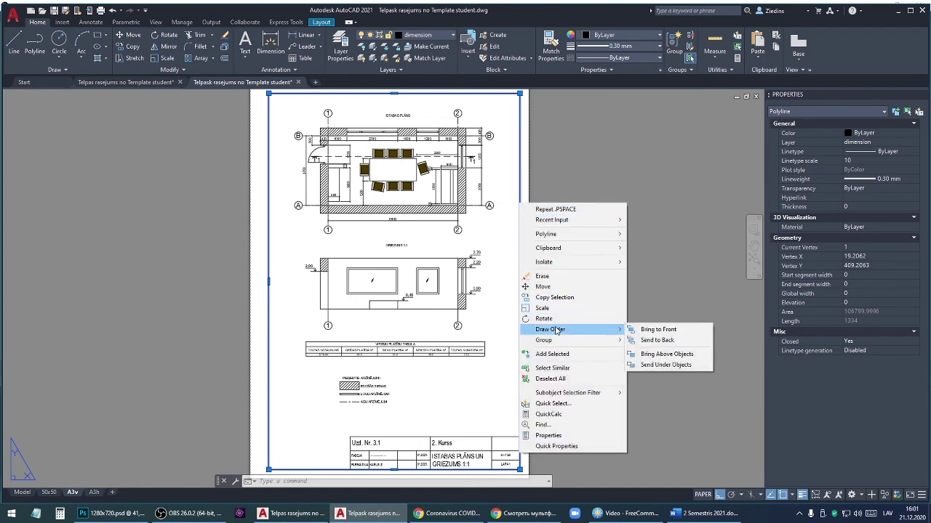
left_click(658, 340)
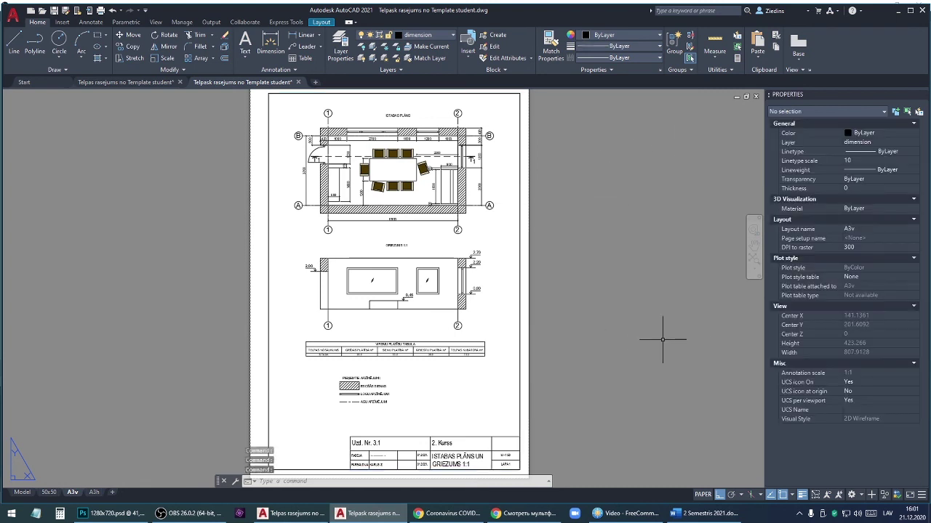
left_click(519, 337)
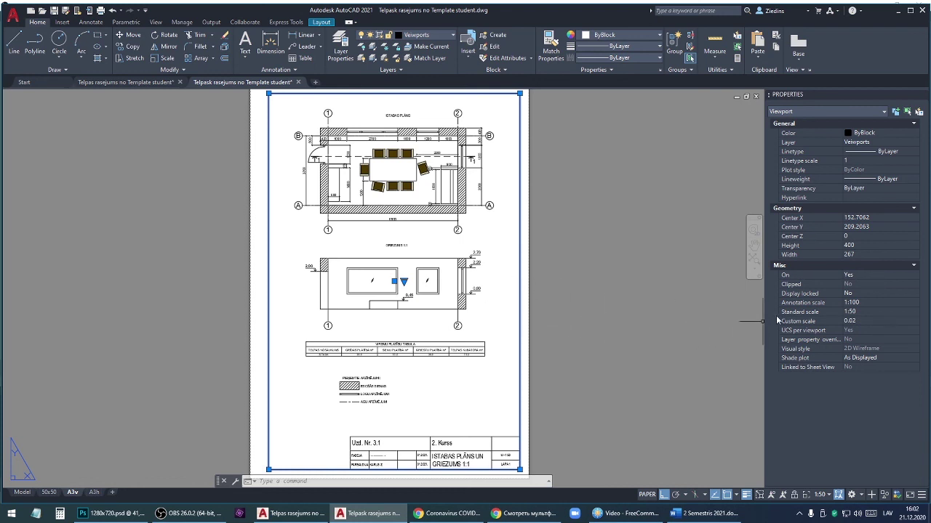
Lock the A3v viewport's display and test the lock by zooming inside it.
left_click(865, 293)
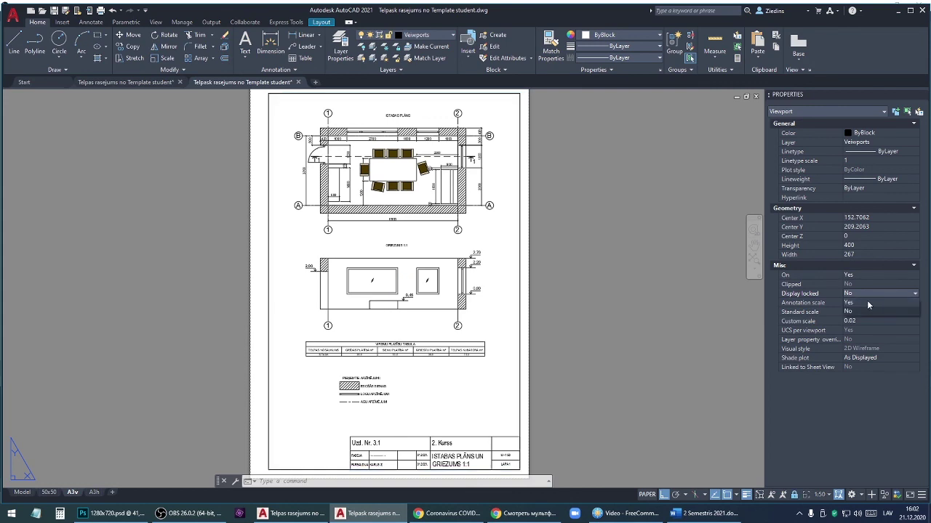
left_click(866, 301)
double_click(400, 323)
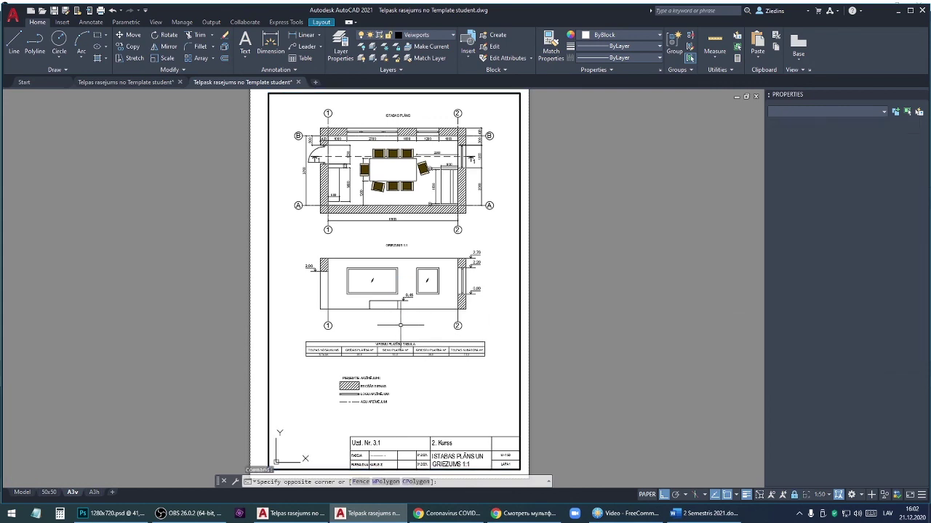
scroll(400, 320, "down", 4)
scroll(392, 320, "up", 4)
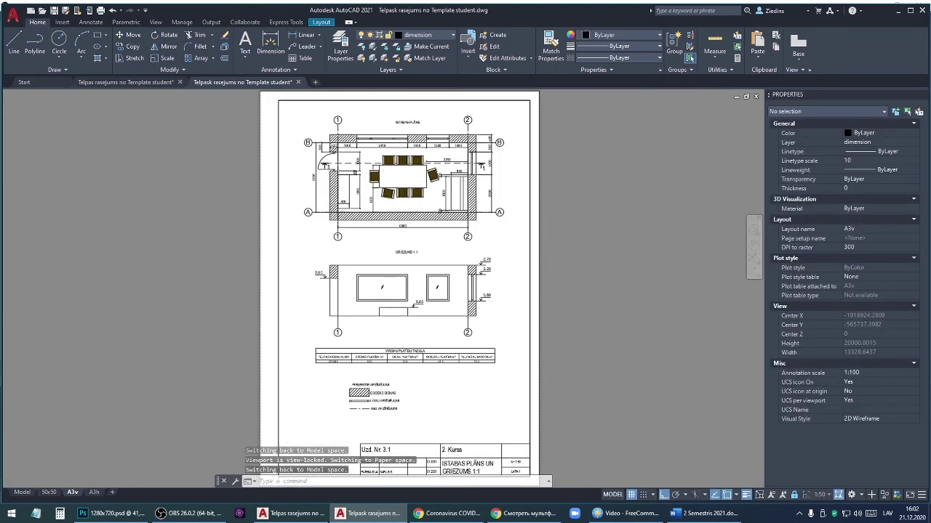
scroll(392, 320, "down", 4)
scroll(392, 320, "up", 4)
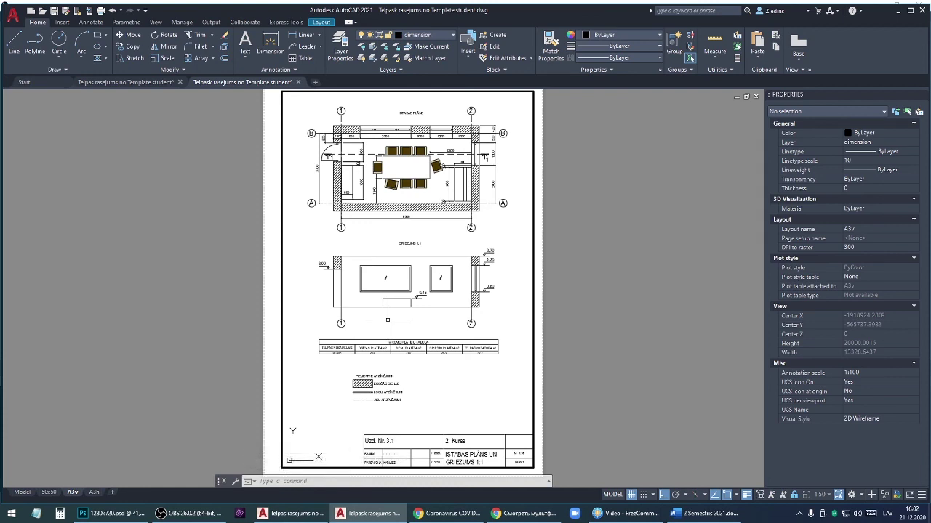
Move the legend lower, closer beneath the area table, with Ortho off.
middle_click_drag(389, 325, 397, 282)
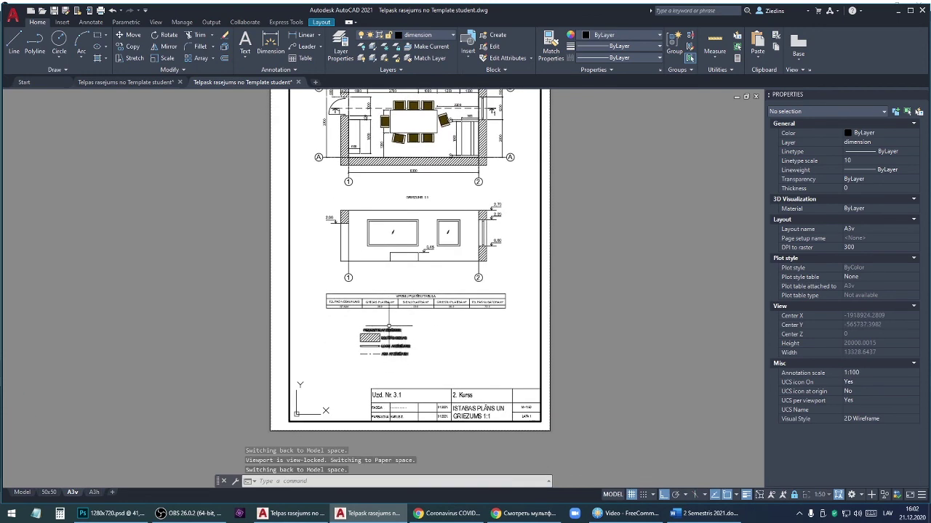
left_click(436, 367)
left_click(349, 313)
right_click(348, 322)
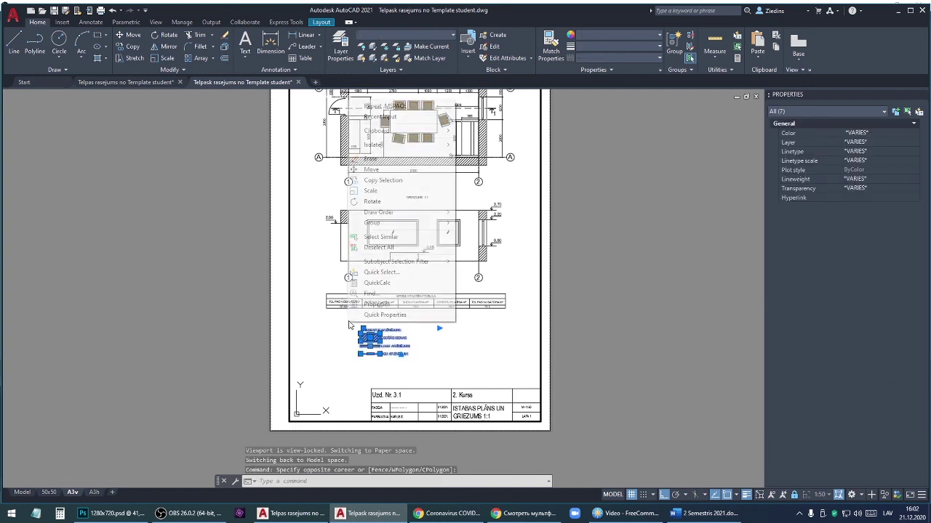
left_click(371, 168)
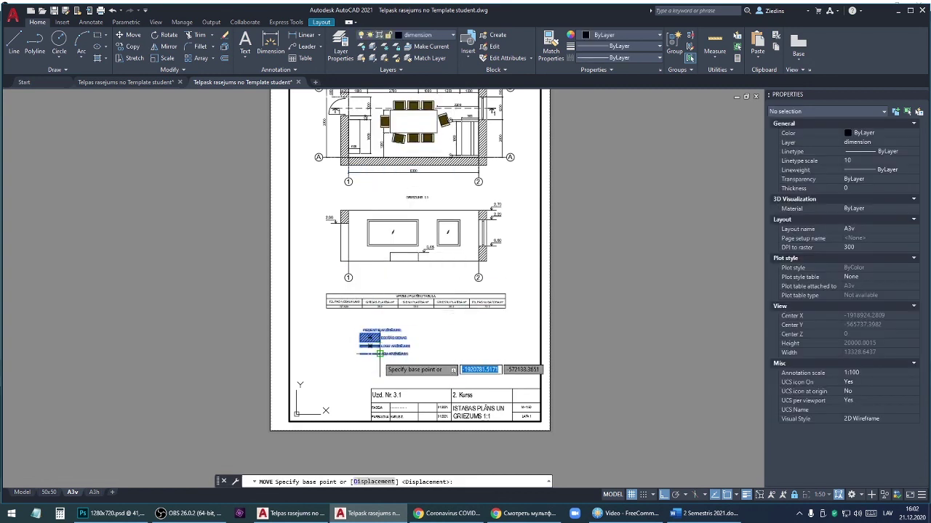
left_click(376, 344)
key("F8")
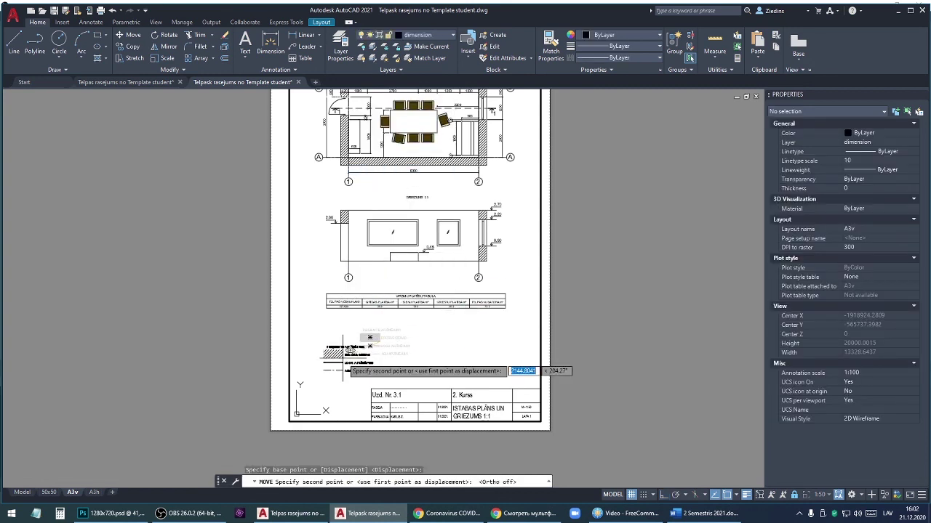
left_click(334, 349)
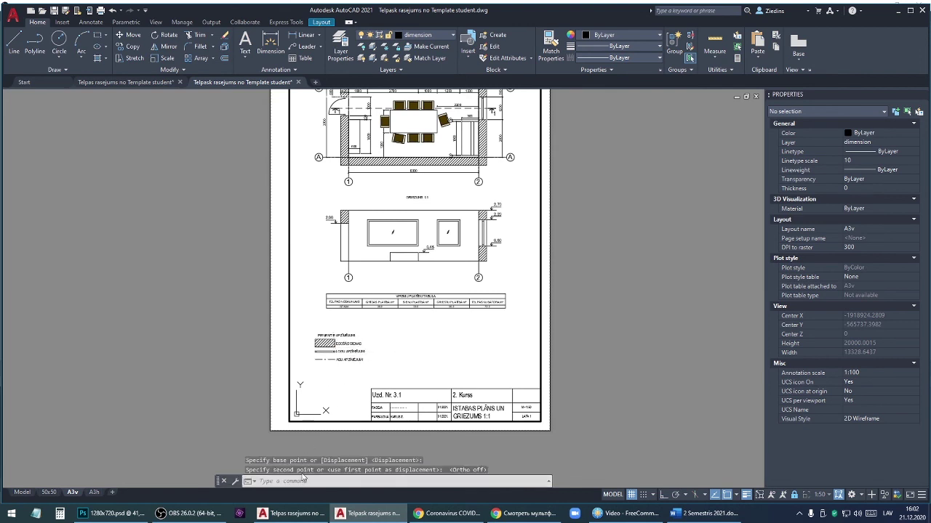
Copy the legend's seven objects to the clipboard.
middle_click_drag(380, 371, 371, 381)
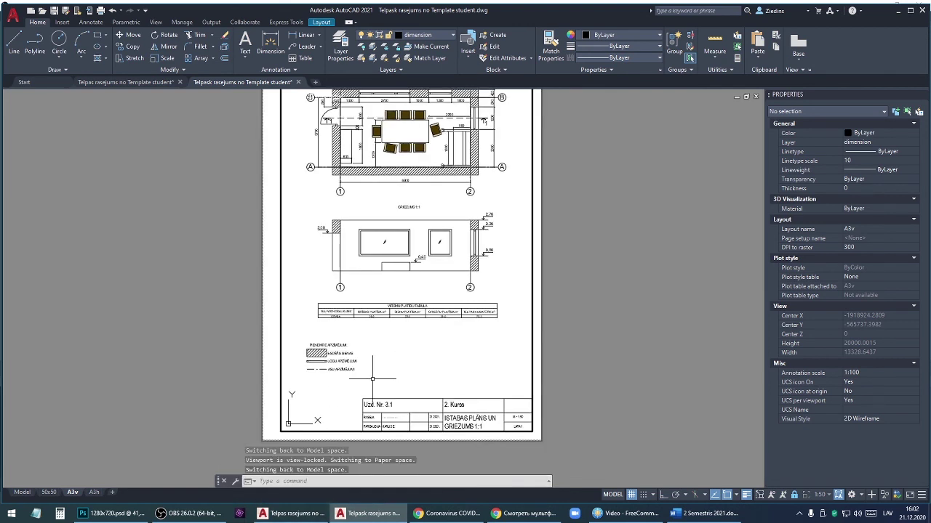
left_click(372, 379)
left_click(305, 339)
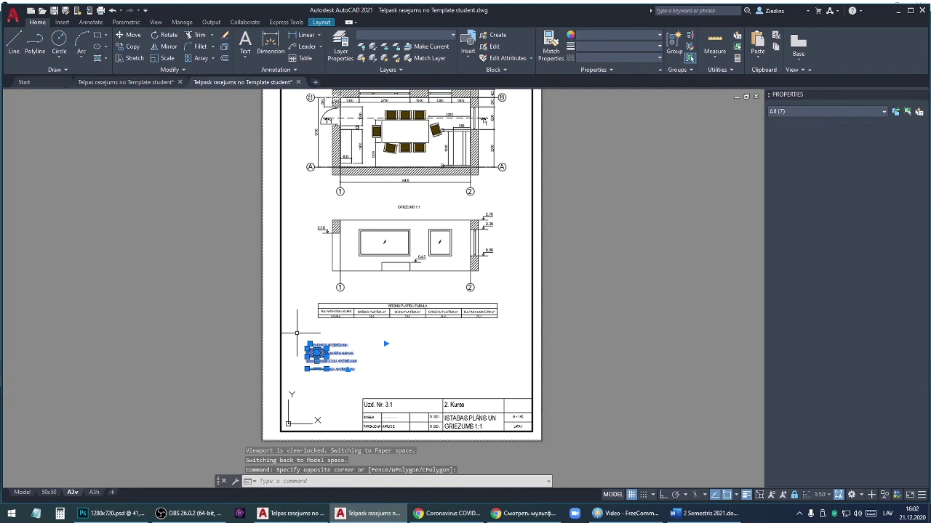
key("ctrl+c")
key("Escape")
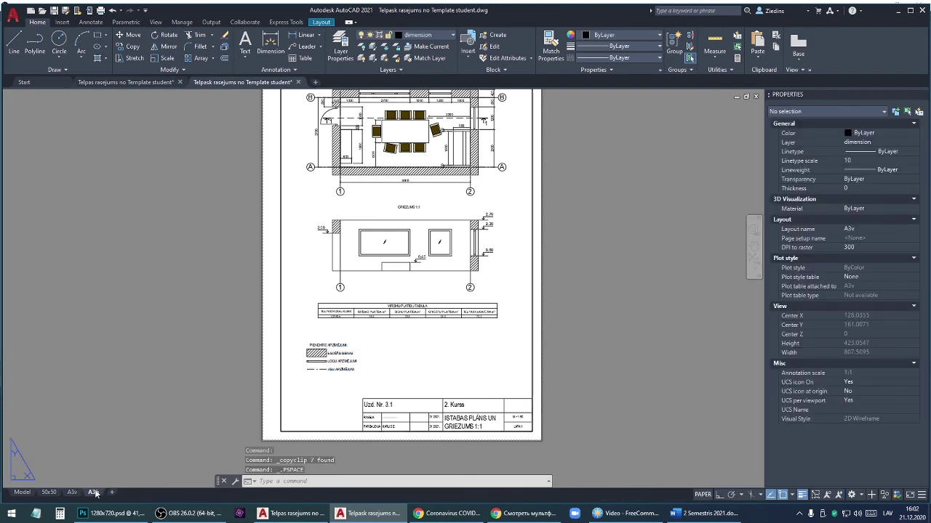
Paste the legend on the A3h sheet beneath the area table, then return to paper space.
left_click(94, 492)
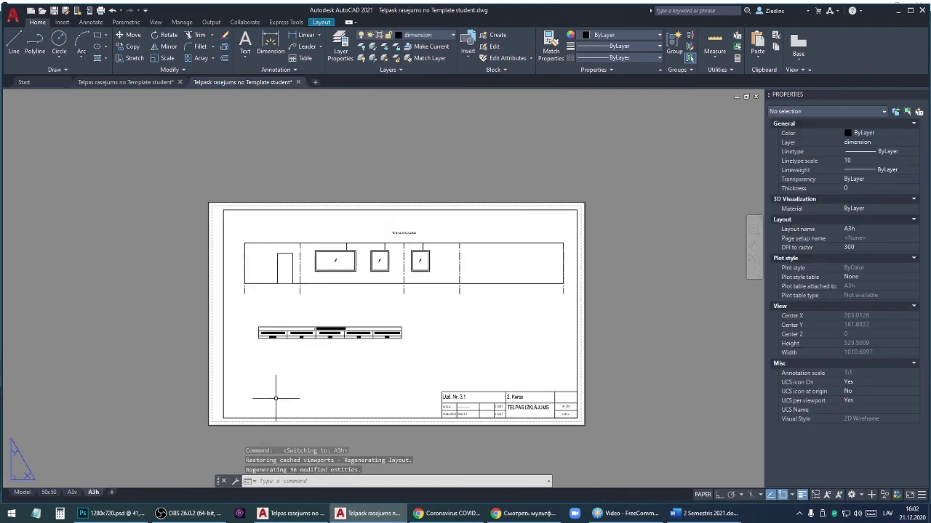
double_click(324, 371)
key("ctrl+v")
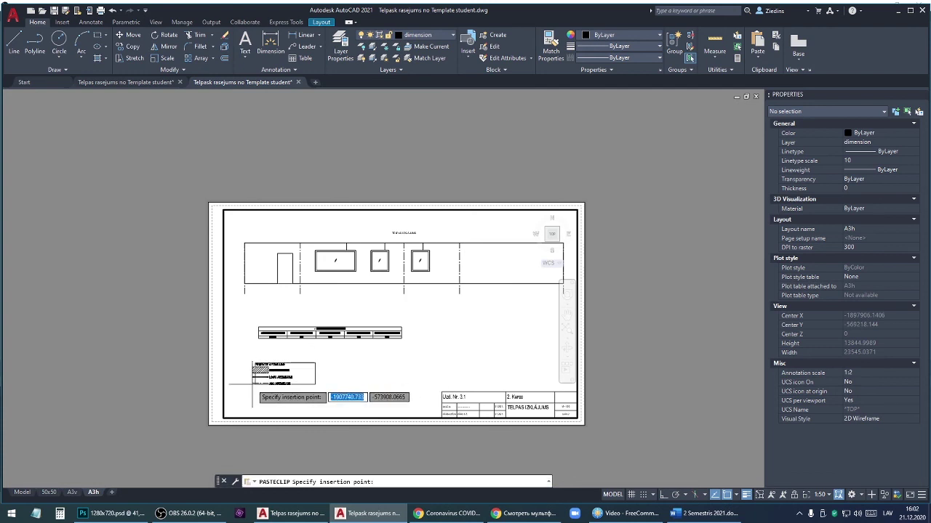
left_click(256, 387)
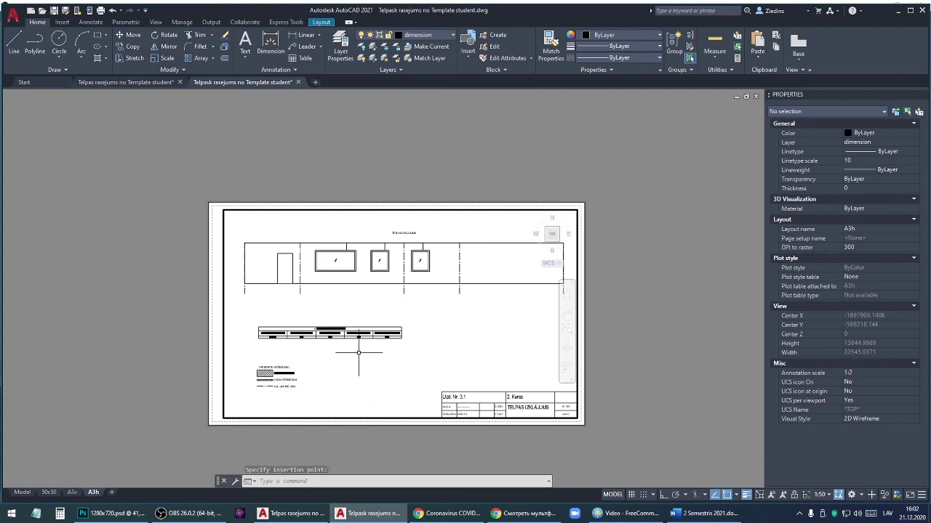
double_click(177, 375)
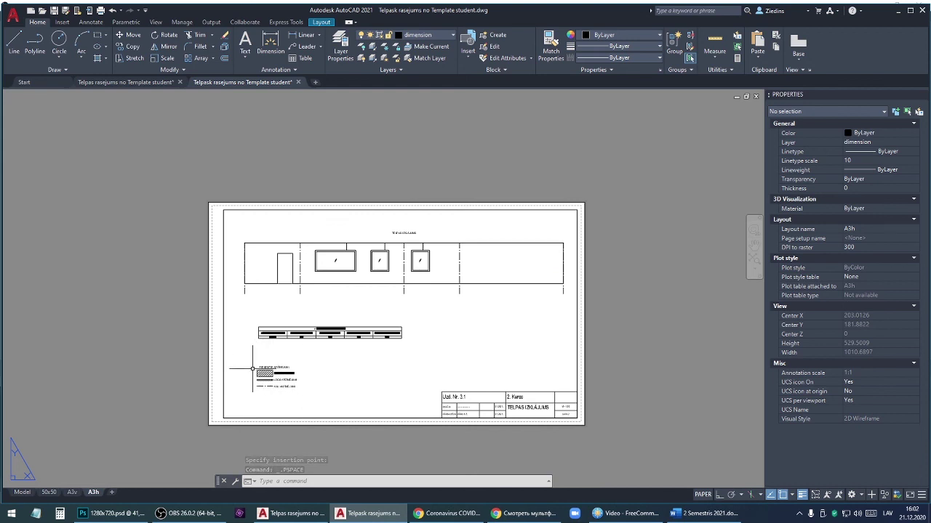
scroll(256, 374, "up", 2)
scroll(256, 374, "up", 2)
scroll(256, 374, "down", 2)
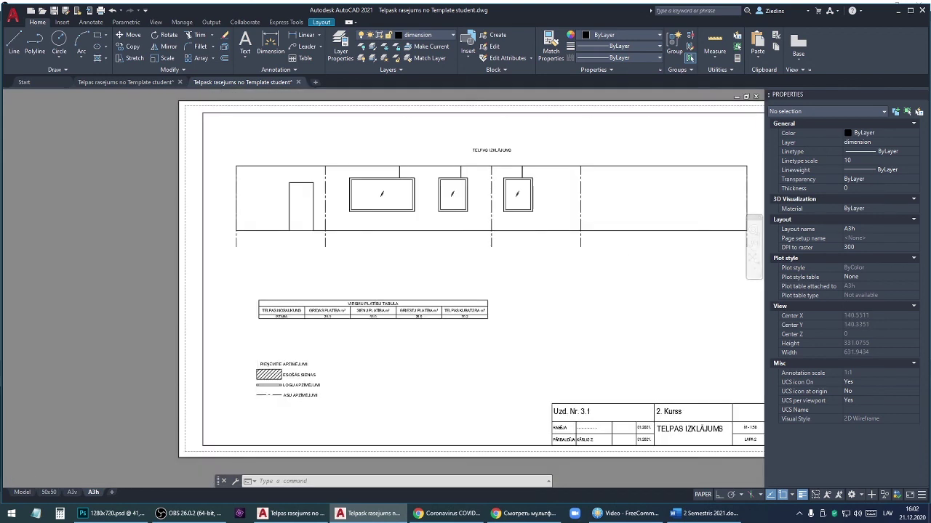
scroll(256, 374, "down", 2)
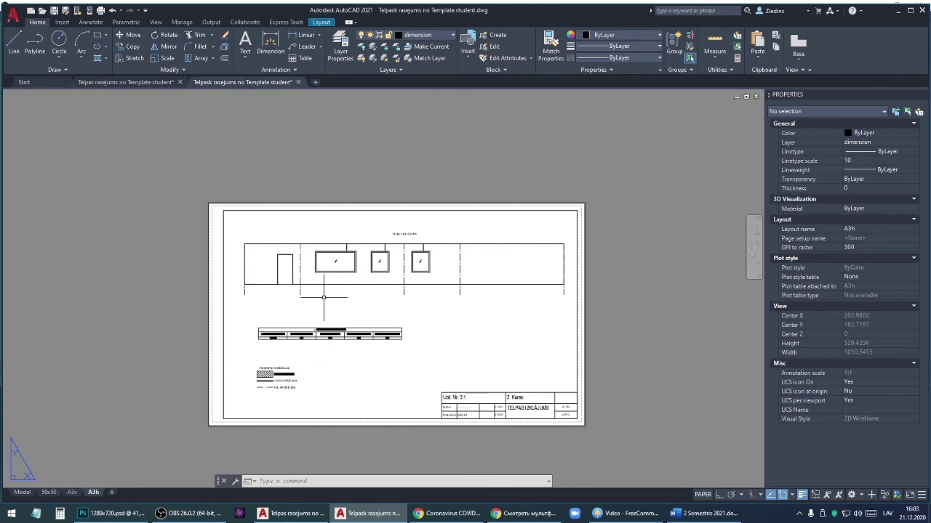
scroll(256, 375, "up", 2)
scroll(262, 375, "up", 2)
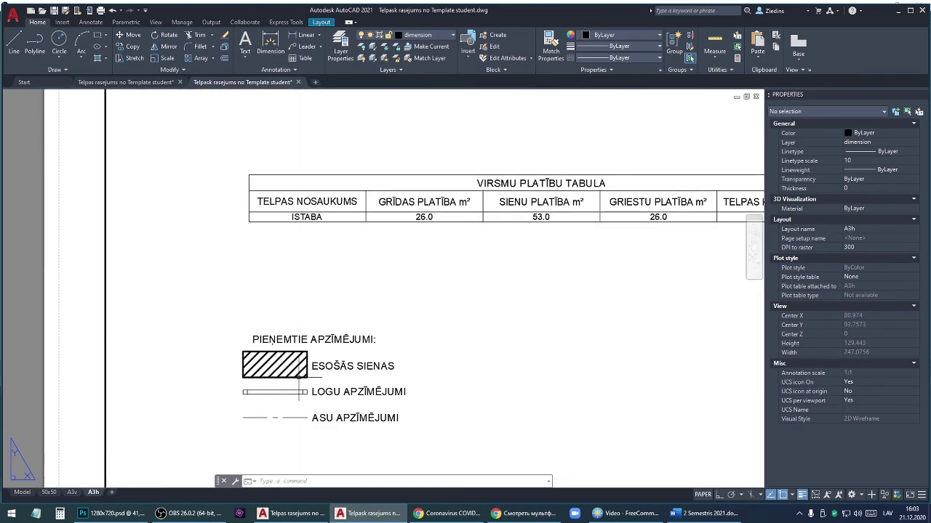
Erase the wall and window symbols from the A3h legend.
double_click(314, 369)
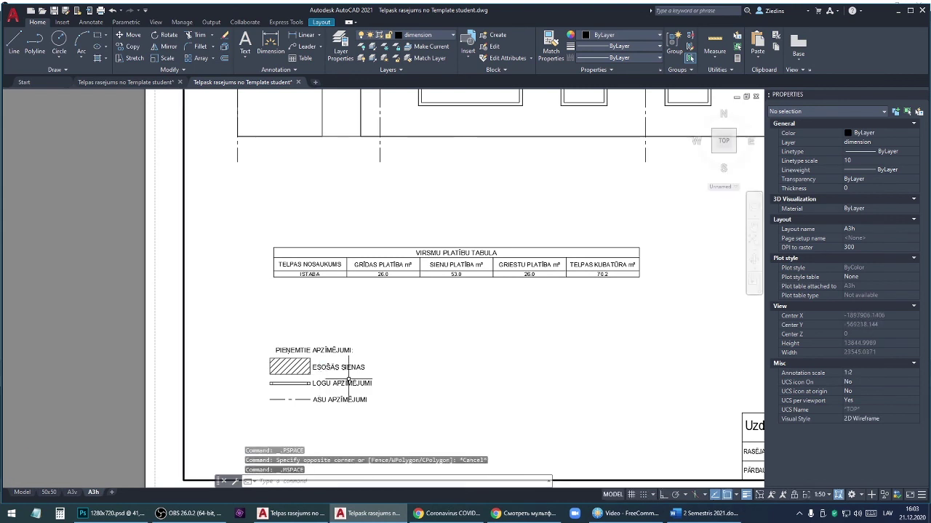
left_click(404, 388)
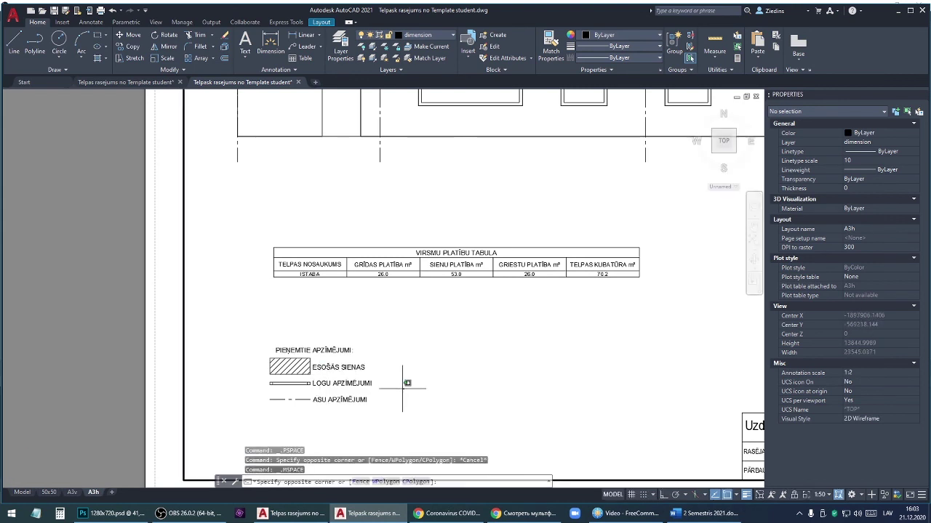
left_click(249, 359)
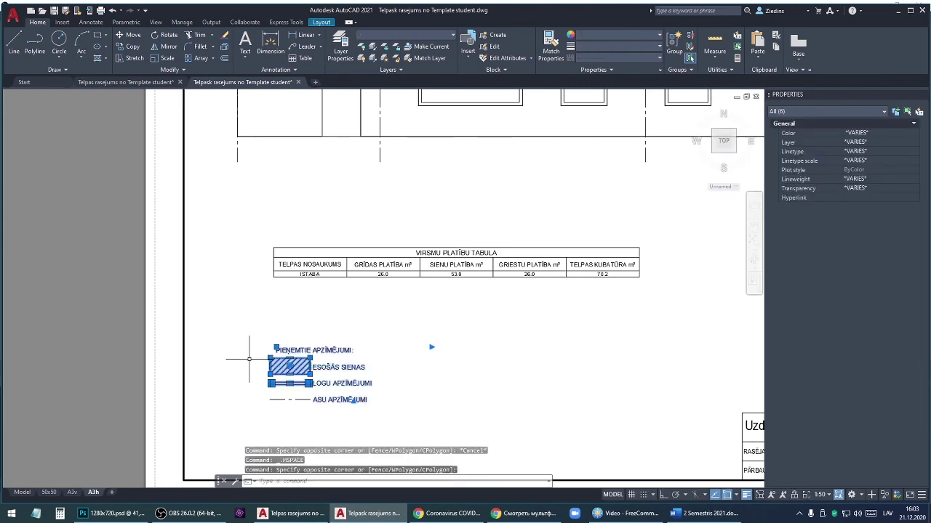
key("Escape")
left_click(255, 354)
left_click(316, 389)
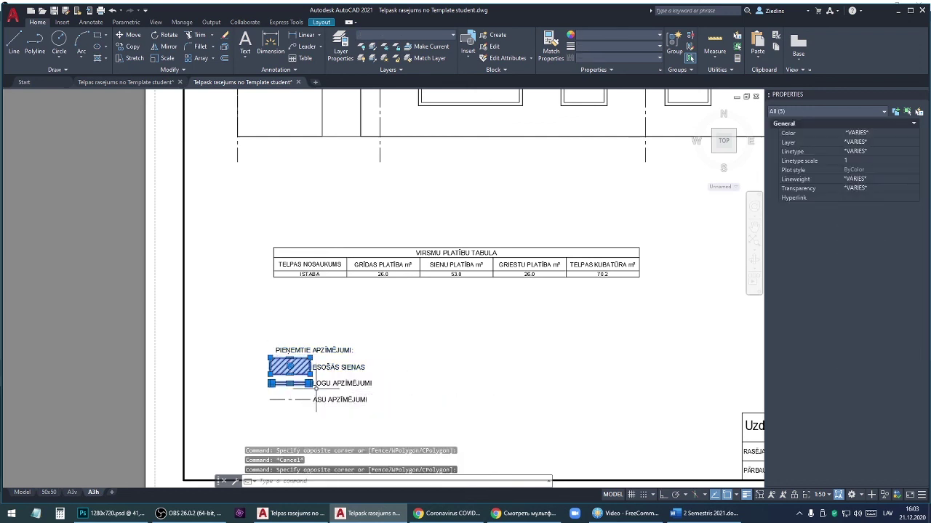
key("Delete")
Delete the wall and window label lines from the legend text.
double_click(371, 385)
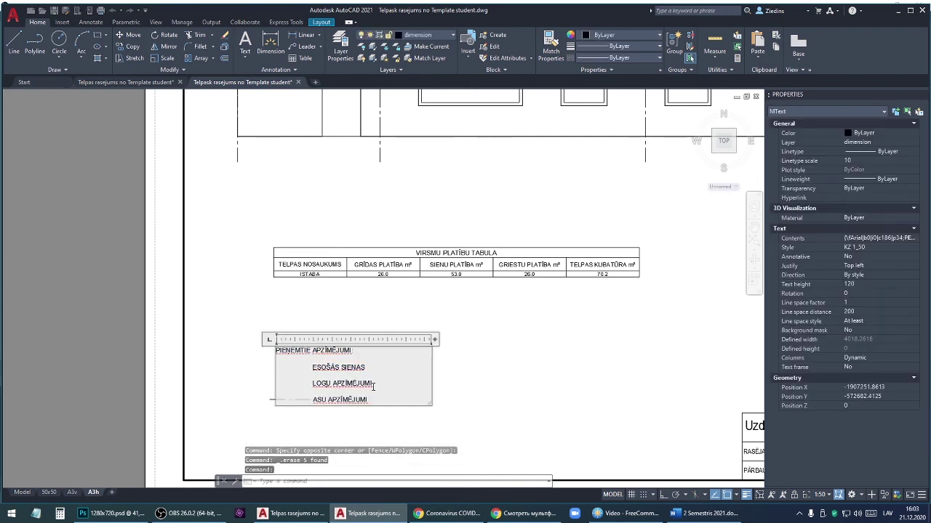
left_click_drag(373, 386, 310, 367)
key("Delete")
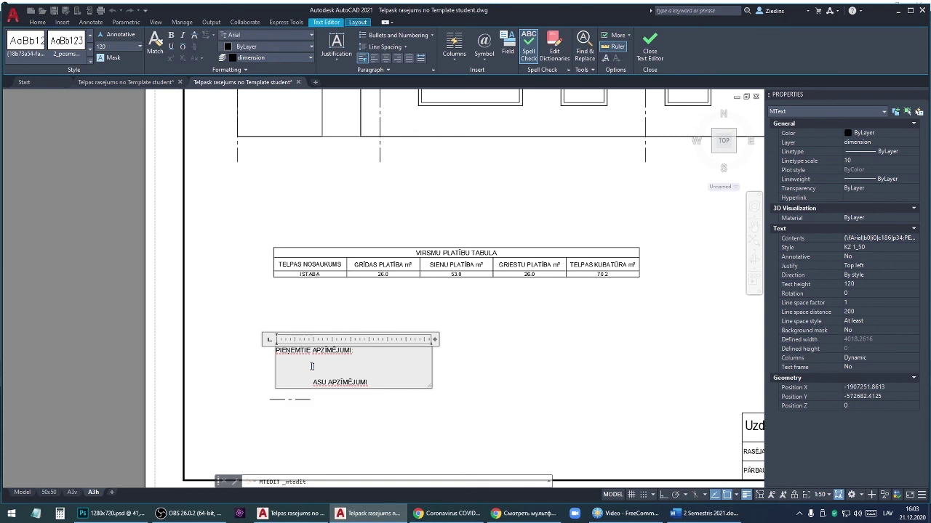
key("Delete")
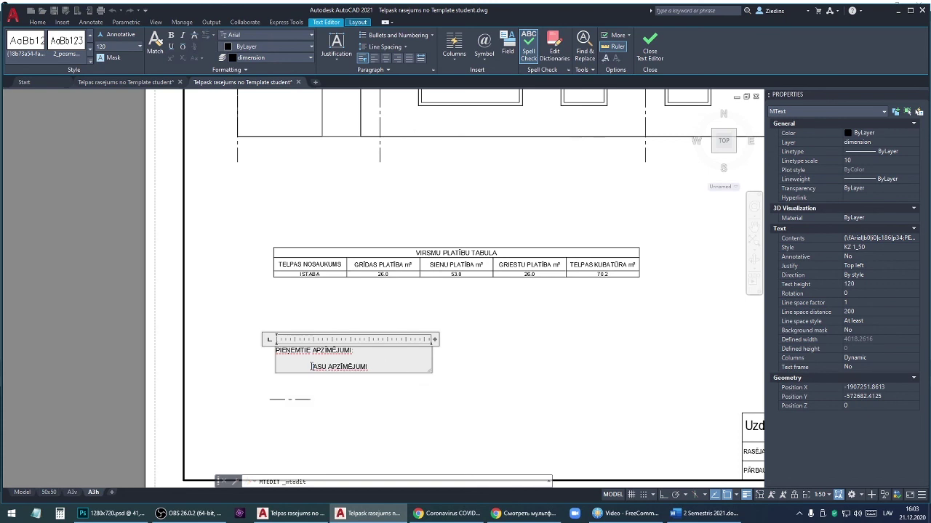
Try stretching the axis line sample with Ortho on, then cancel and undo the zoom.
left_click(315, 383)
left_click(356, 422)
left_click(271, 396)
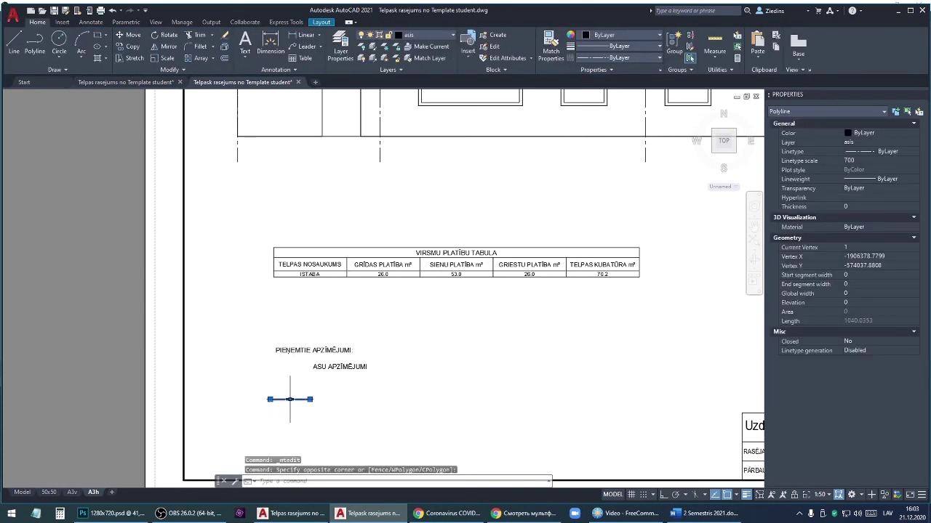
left_click(289, 399)
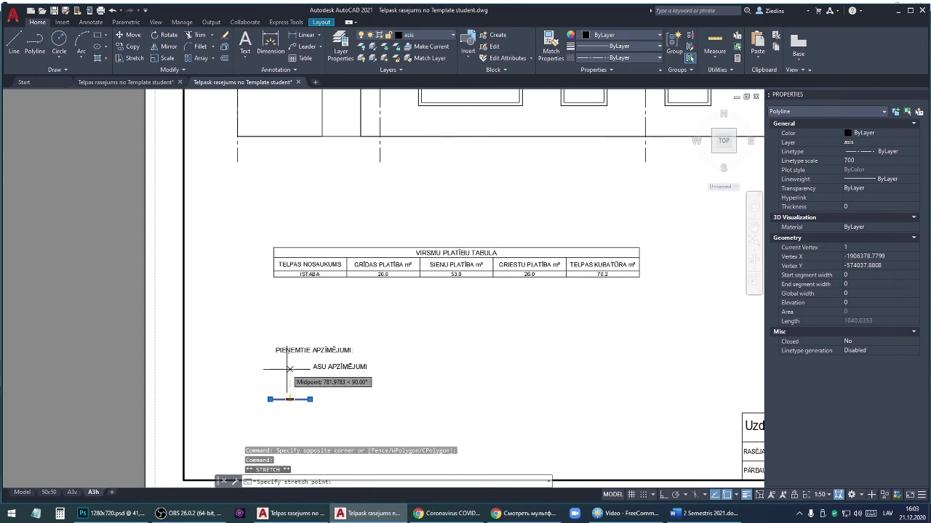
key("F8")
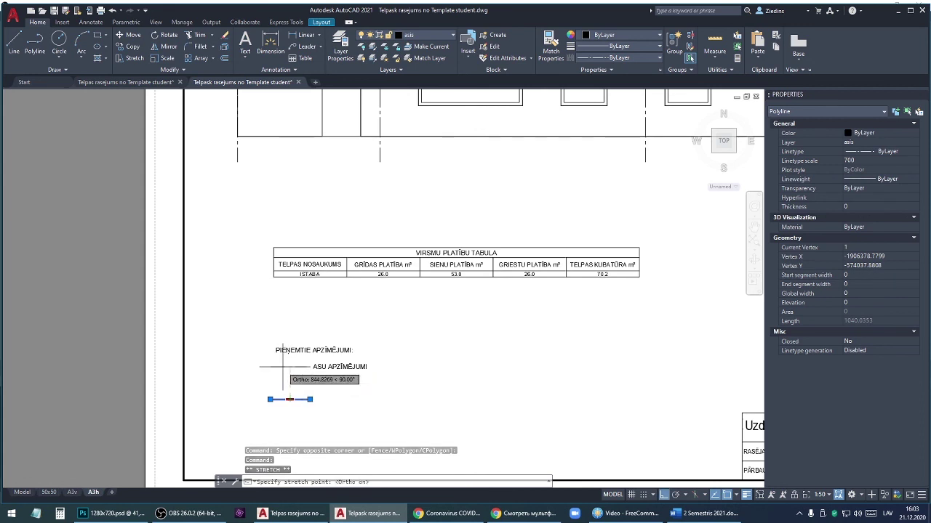
scroll(282, 366, "down", 4)
key("Escape")
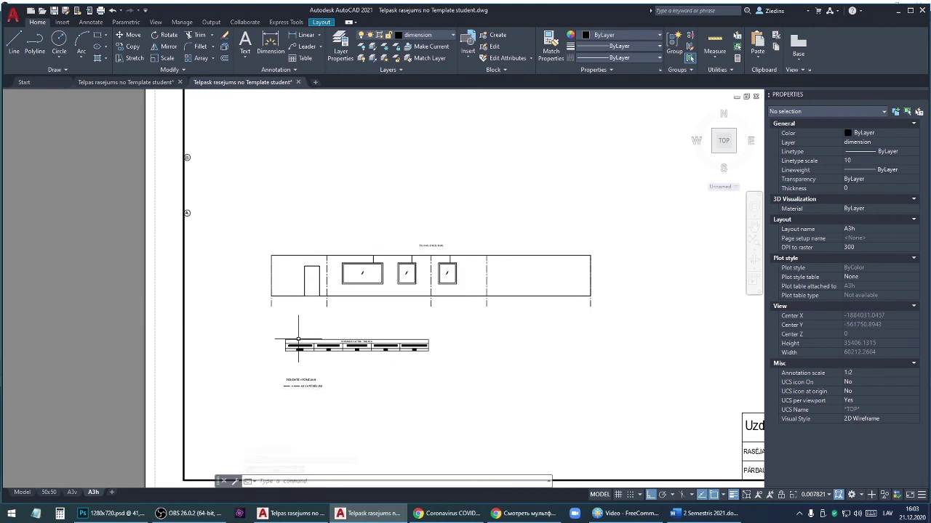
key("ctrl+z")
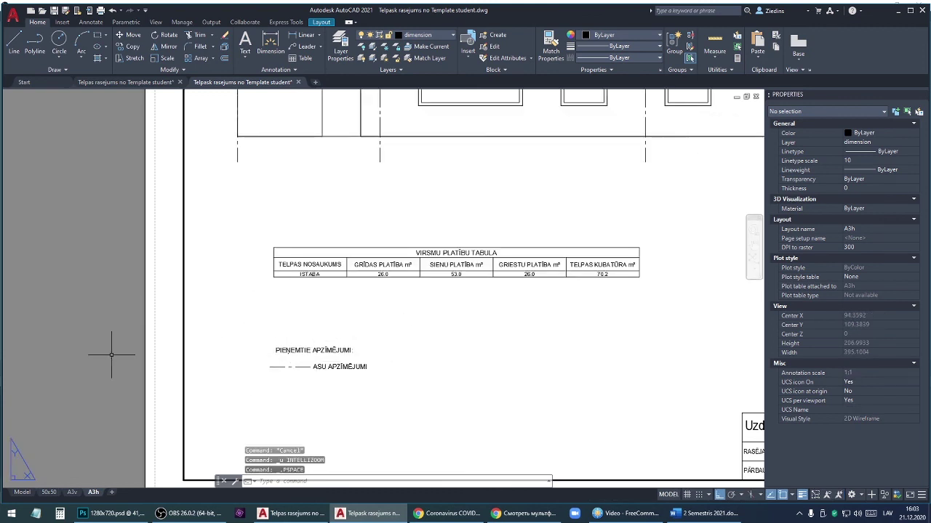
Lock the A3h viewport's display and fit the whole sheet in view.
scroll(165, 372, "down", 6)
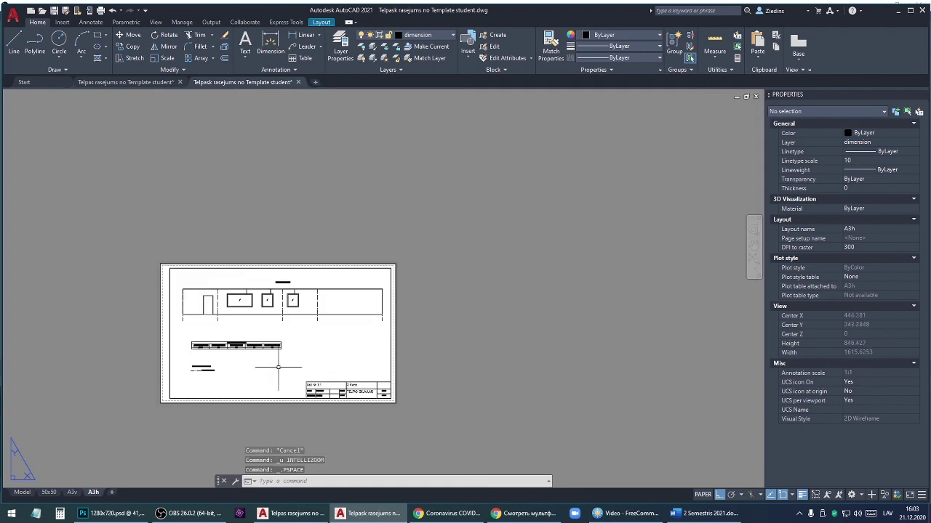
left_click(388, 352)
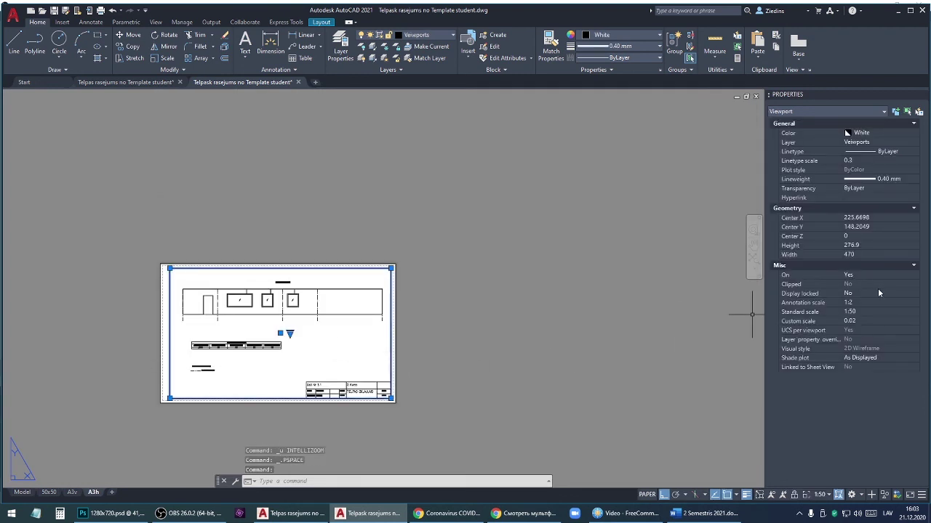
double_click(875, 292)
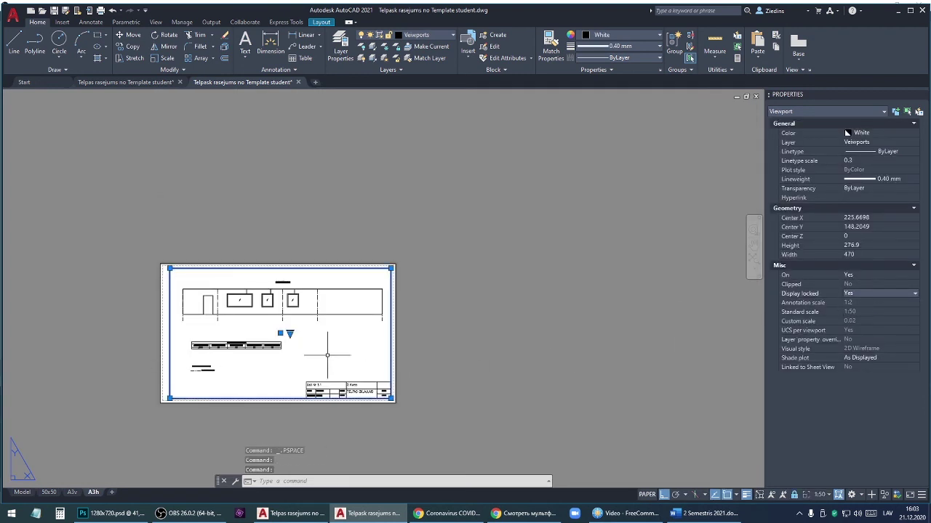
key("Escape")
middle_click_drag(210, 354, 266, 354)
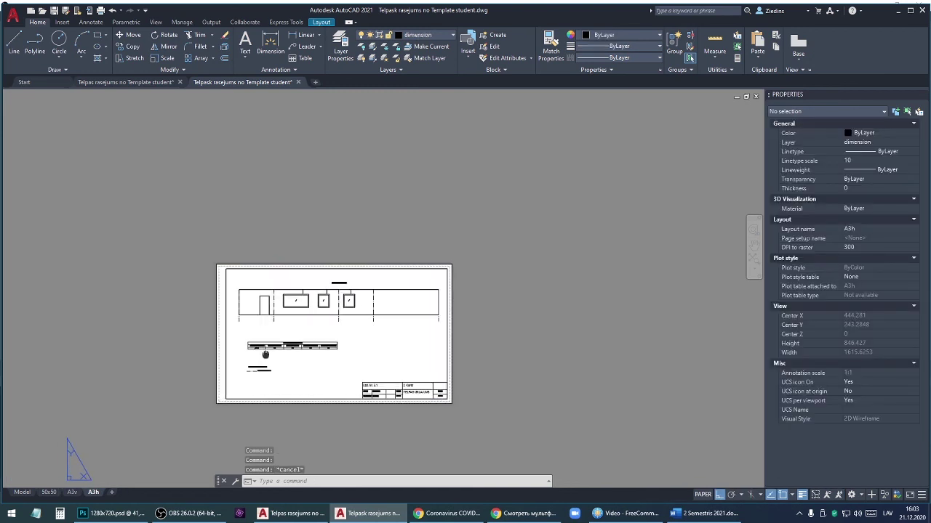
middle_click(265, 355)
middle_click(265, 354)
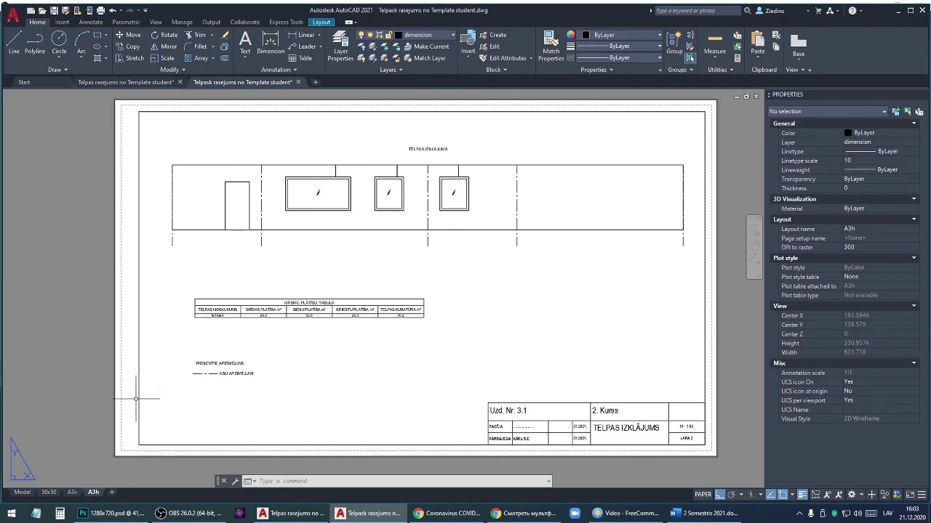
Switch to the A3v sheet and zoom to inspect its plan, section, table and legend.
left_click(72, 492)
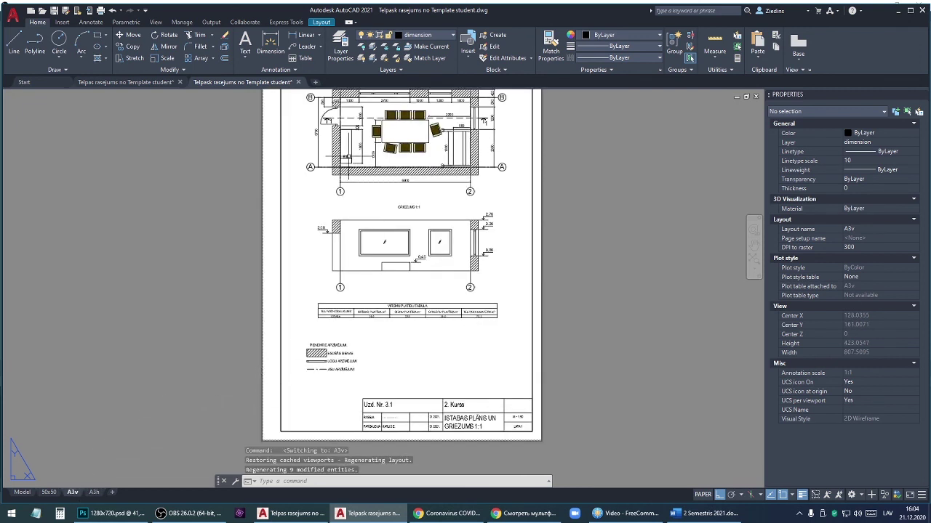
scroll(329, 251, "down", 2)
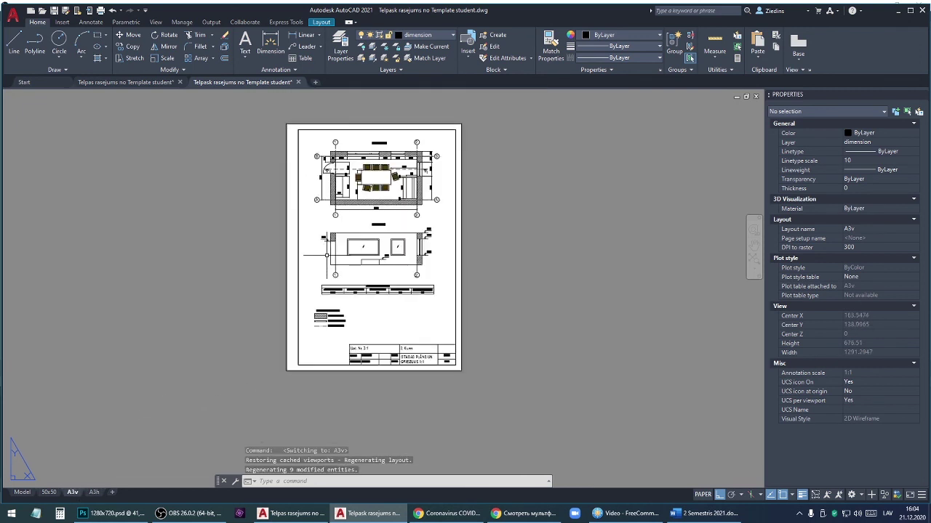
scroll(372, 175, "up", 2)
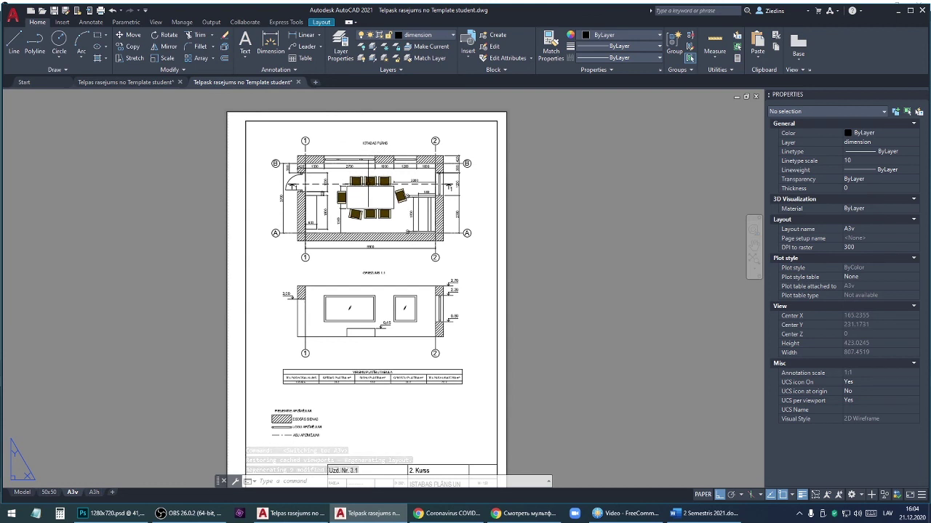
mouse_move(23, 492)
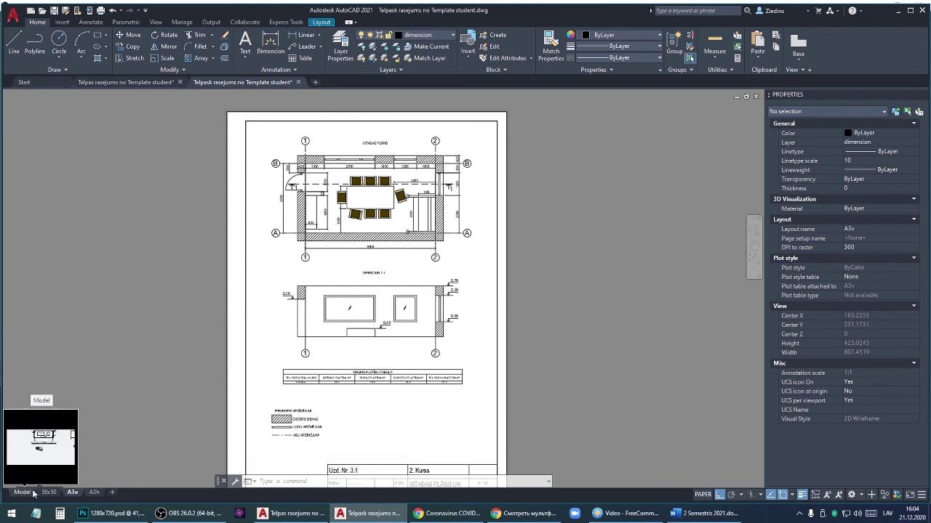
Return to model space and select the inner room outline in the plan.
left_click(33, 493)
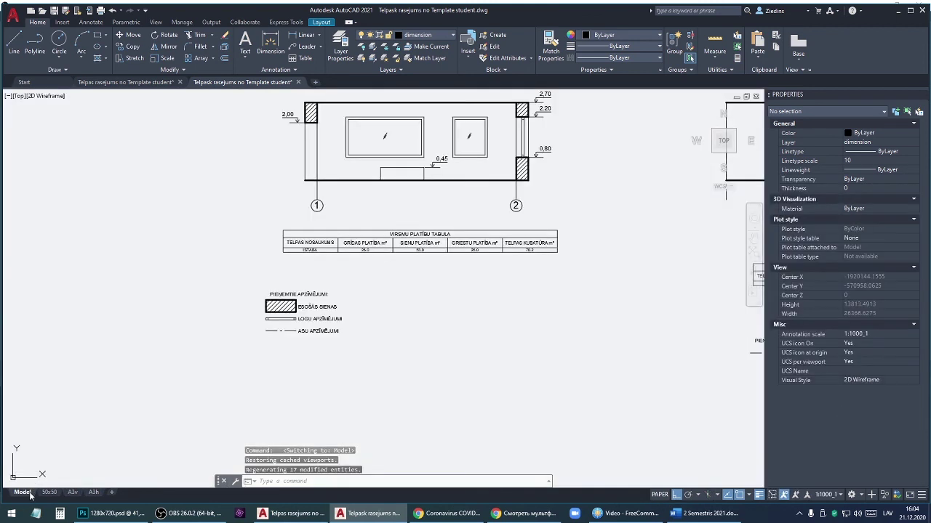
scroll(203, 380, "down", 3)
scroll(328, 211, "up", 4)
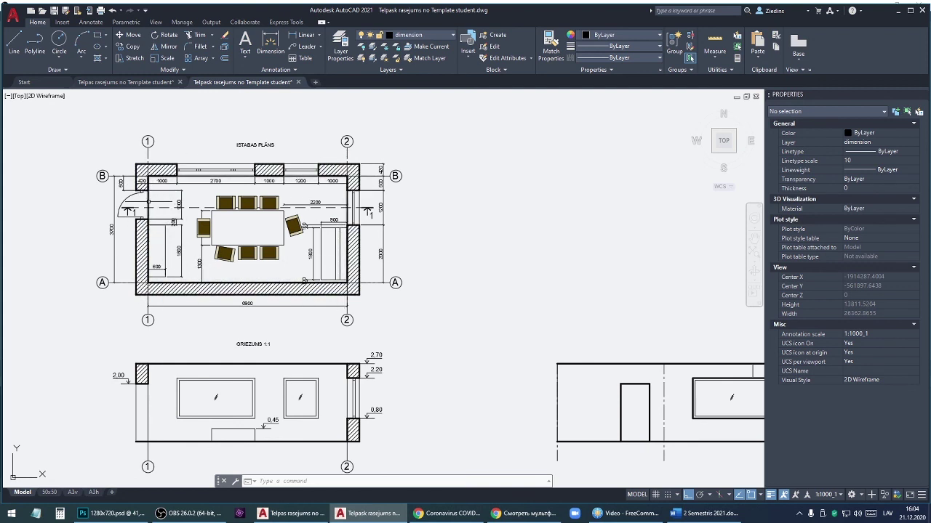
left_click(149, 198)
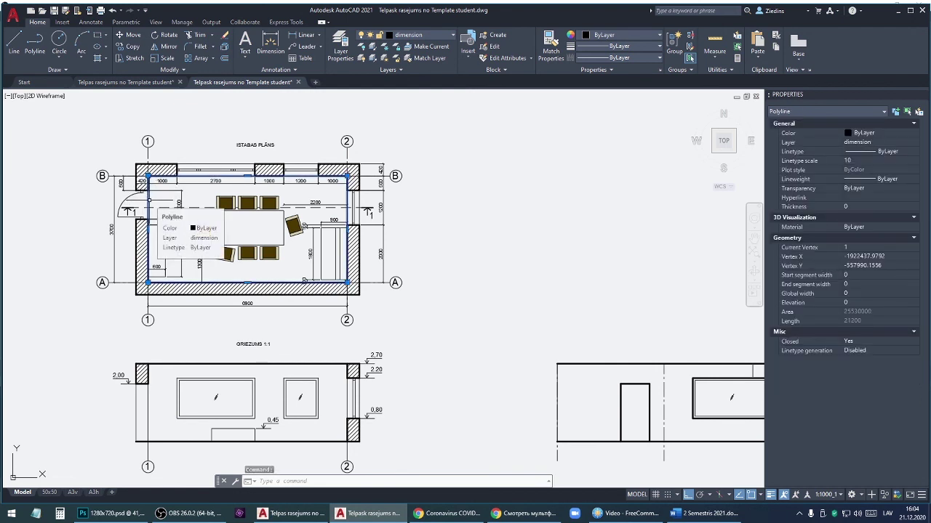
left_click(421, 36)
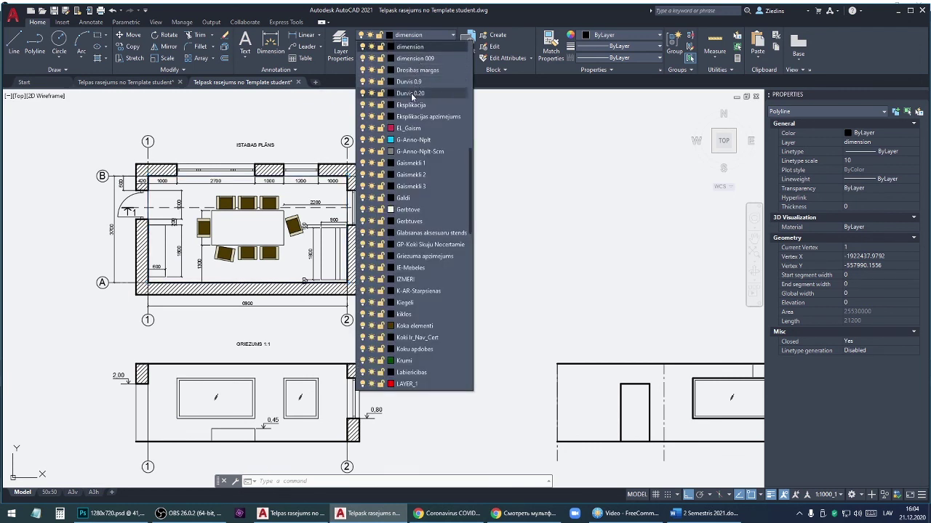
scroll(414, 94, "up", 2)
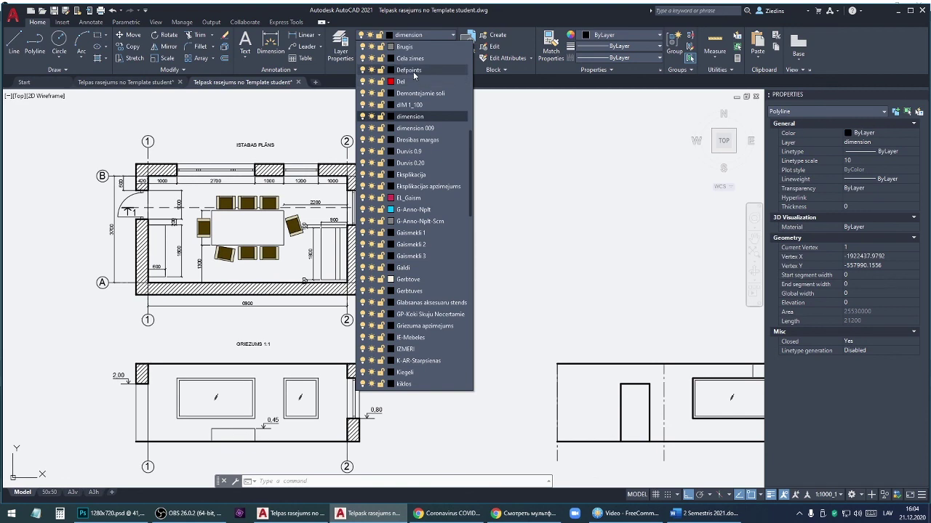
scroll(349, 149, "down", 3)
key("Escape")
Add the long wall elevation outline and move both outlines onto the Defpoints layer.
left_click(601, 287)
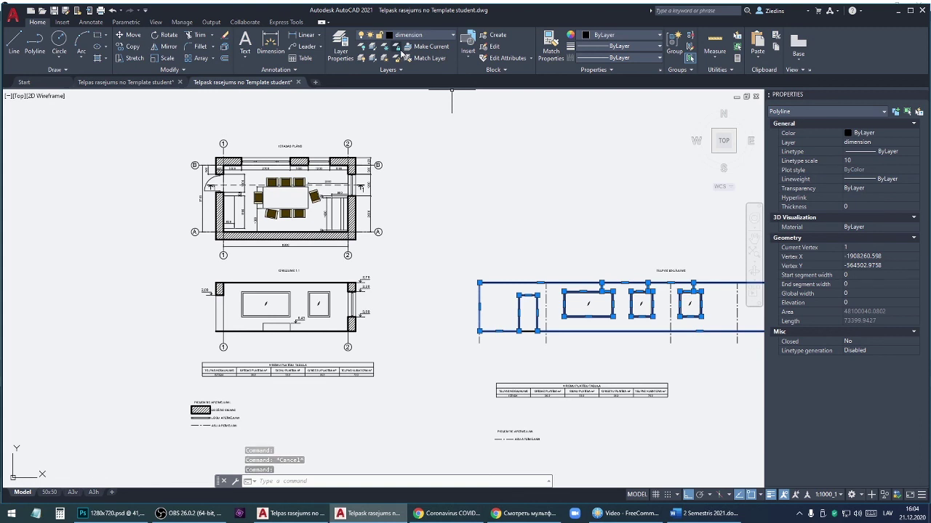
left_click(419, 37)
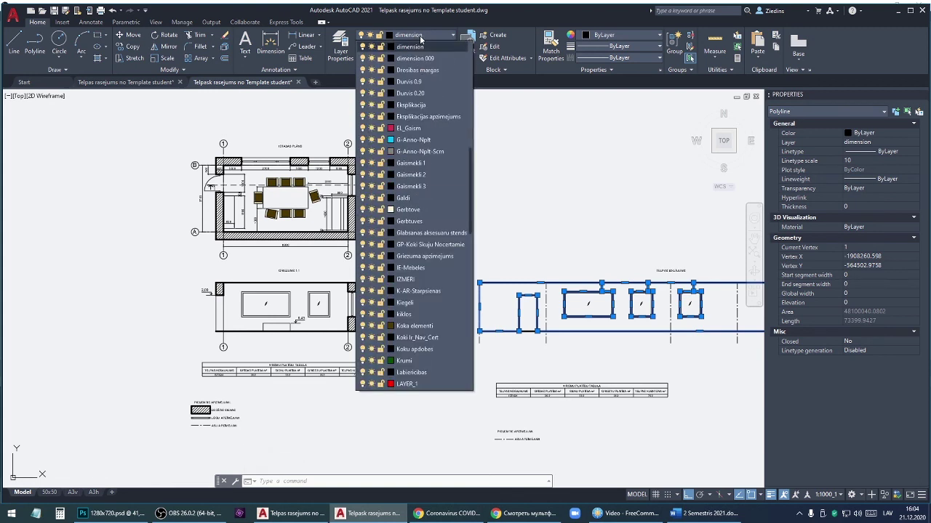
scroll(415, 58, "up", 1)
scroll(415, 58, "up", 1)
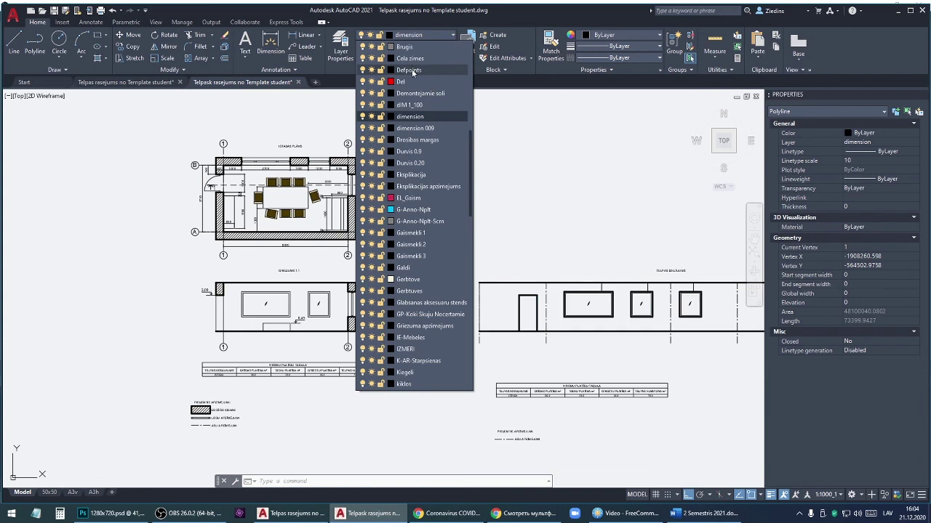
left_click(414, 73)
key("Escape")
key("Escape")
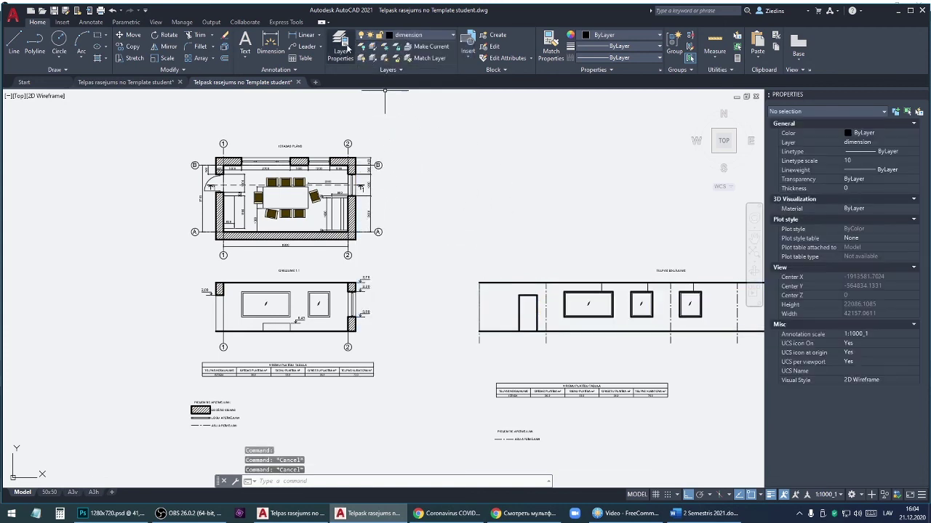
Set the Defpoints layer colour to magenta in the Layer Properties Manager.
left_click(343, 50)
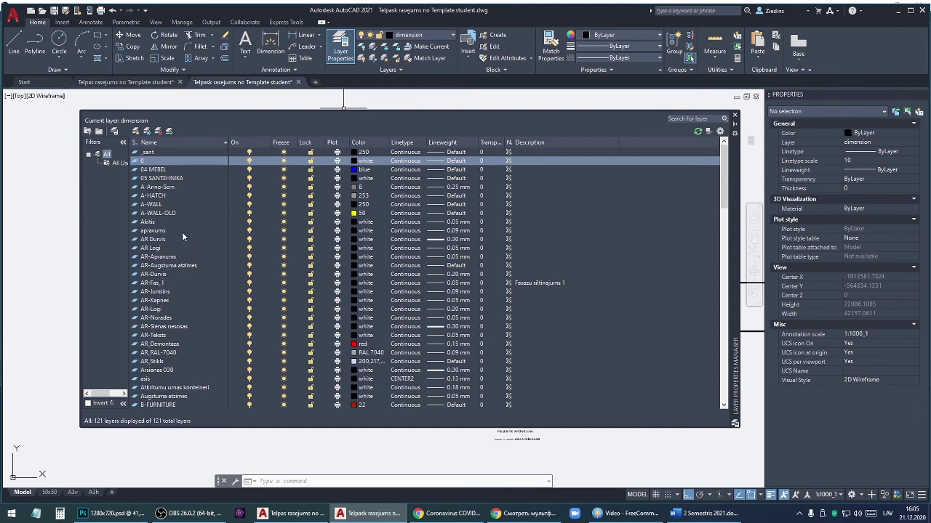
type("d")
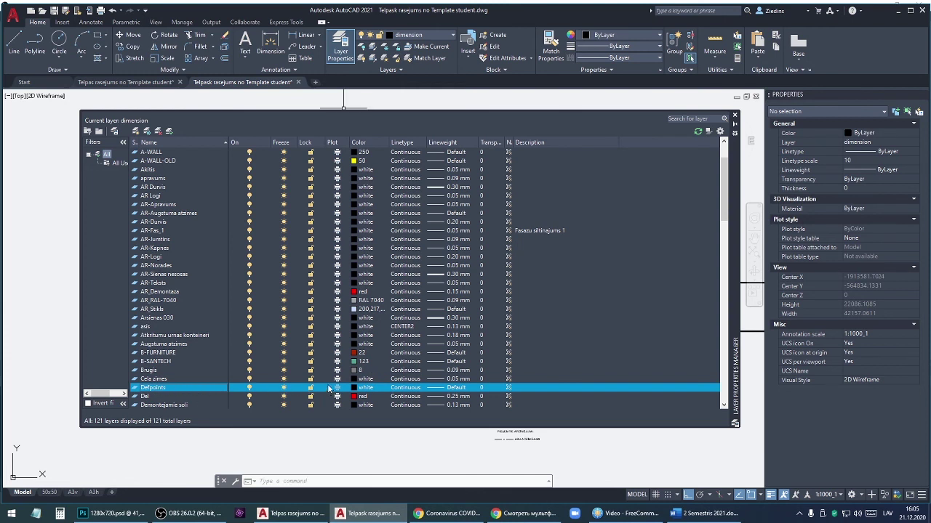
left_click(653, 318)
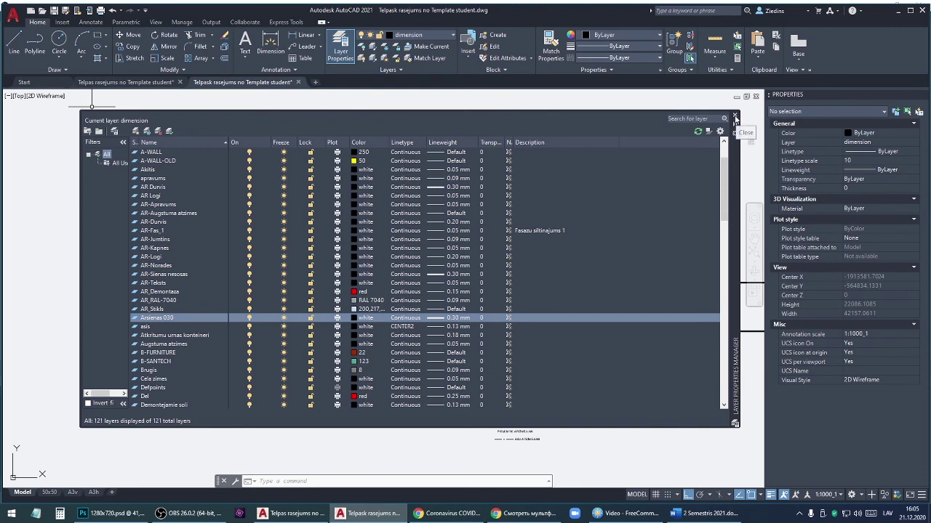
left_click(353, 387)
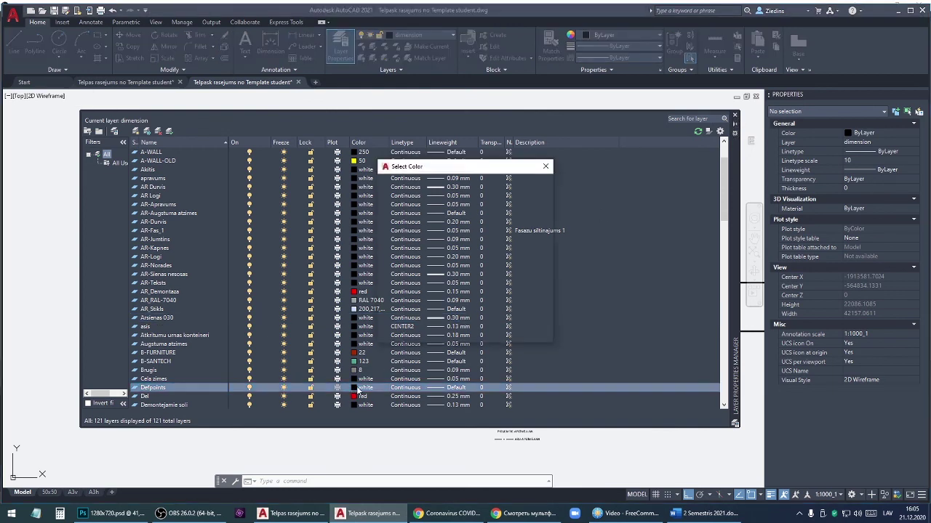
left_click(433, 279)
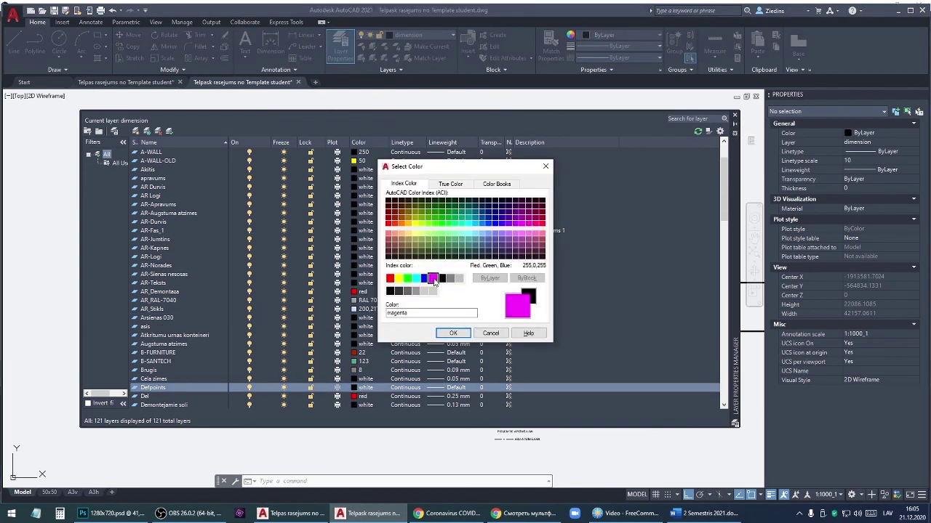
left_click(453, 333)
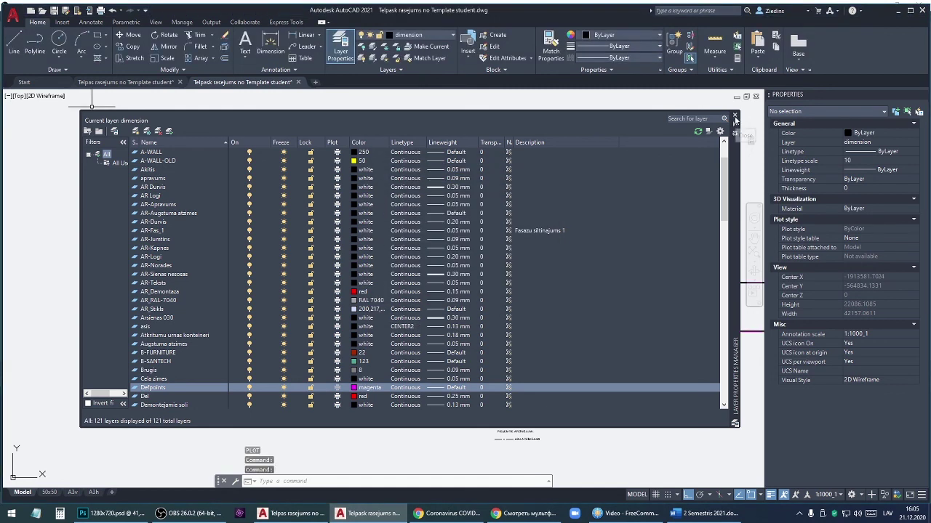
left_click(735, 117)
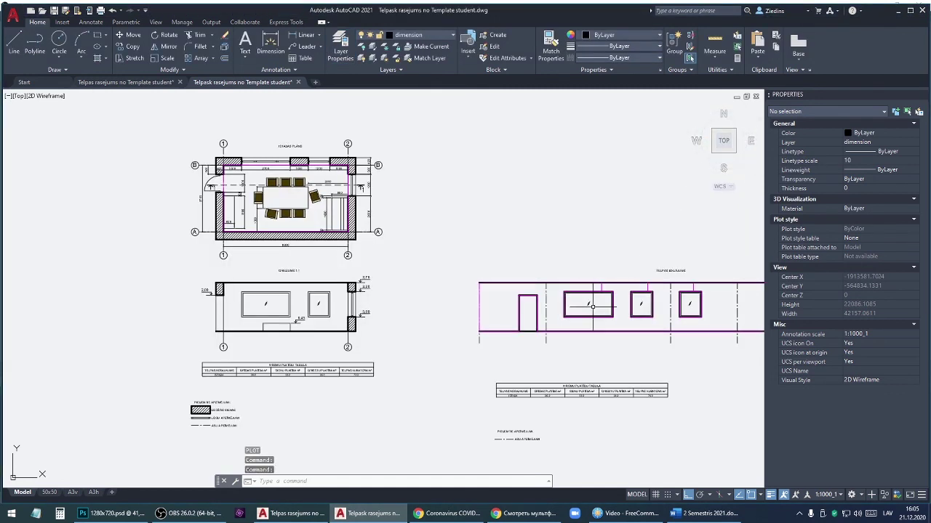
Bring up the vertical A3v sheet after briefly checking the A3h sheet.
middle_click_drag(456, 322, 334, 296)
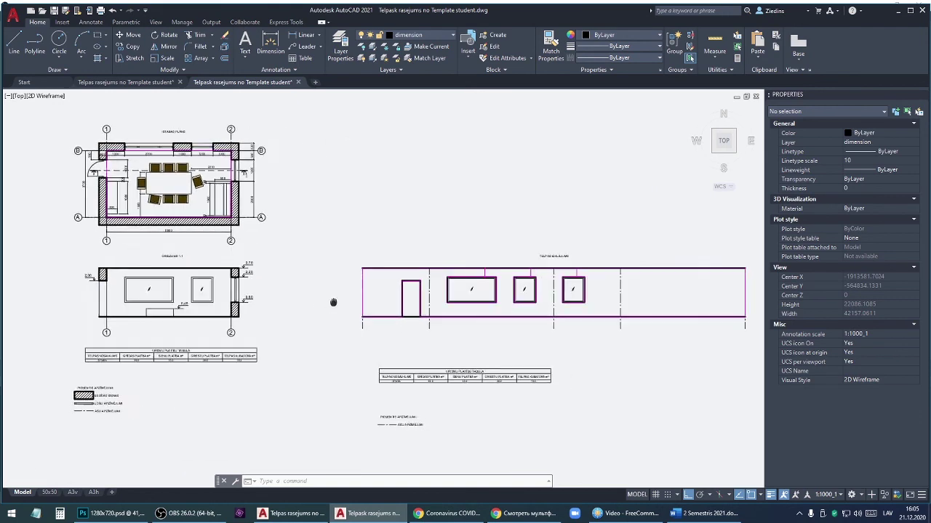
left_click(73, 493)
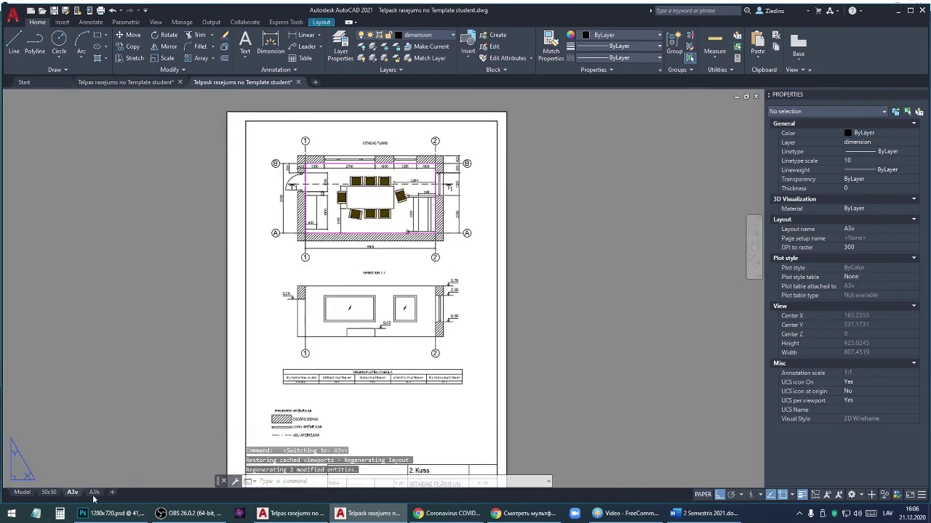
mouse_move(312, 392)
middle_mouse_down()
mouse_move(307, 369)
mouse_move(322, 367)
middle_mouse_up()
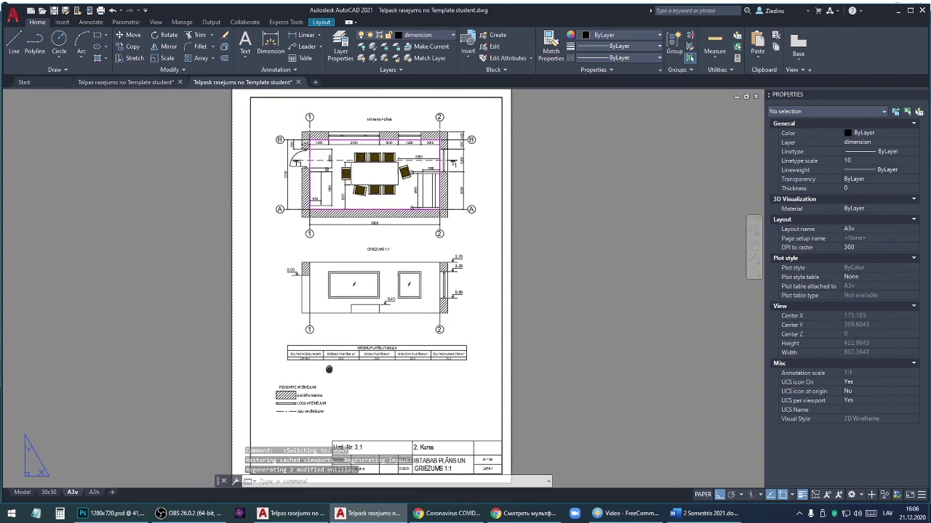
left_click(101, 493)
left_click(73, 492)
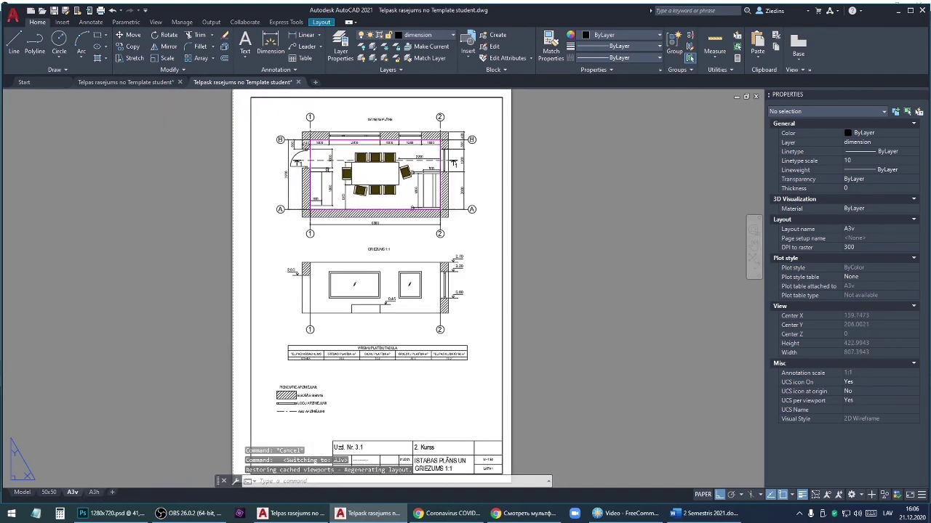
Preview the A3v plot to confirm the magenta Defpoints outlines don't print, then close without plotting.
key("ctrl+p")
key("Return")
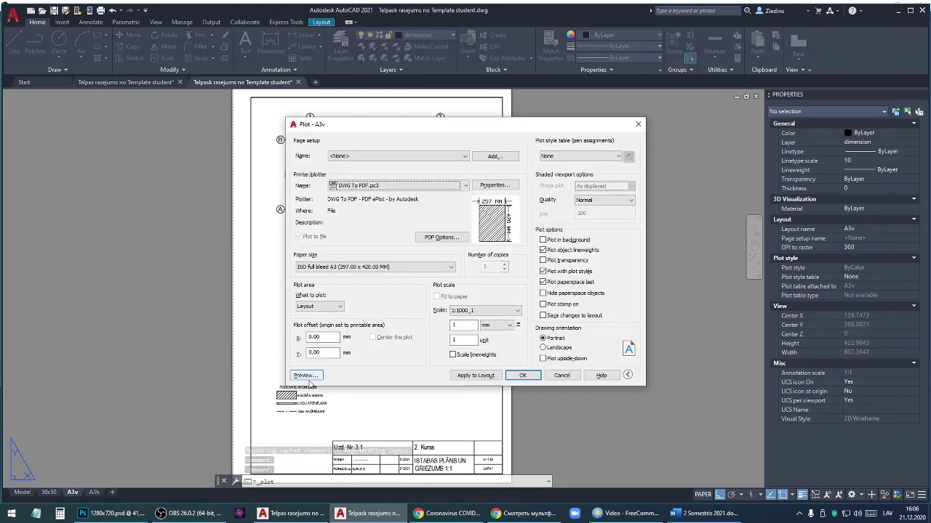
left_click(306, 375)
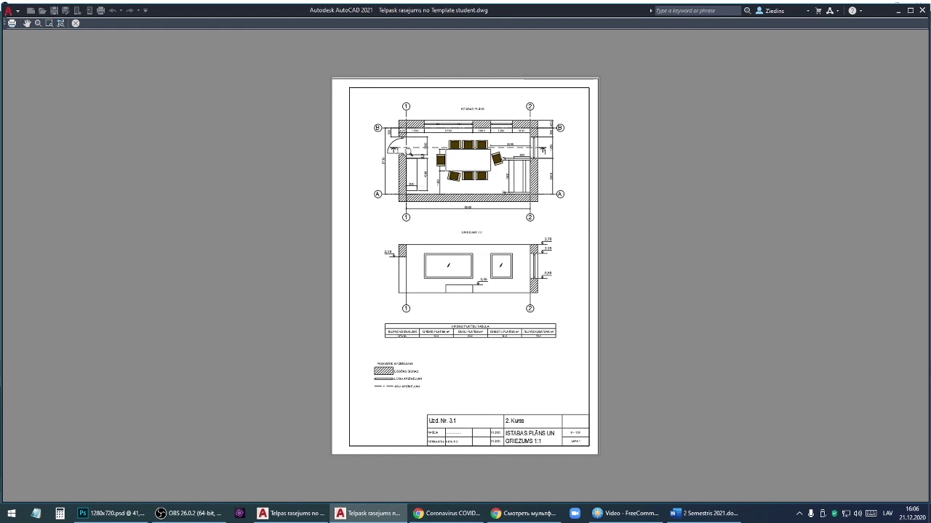
key("Escape")
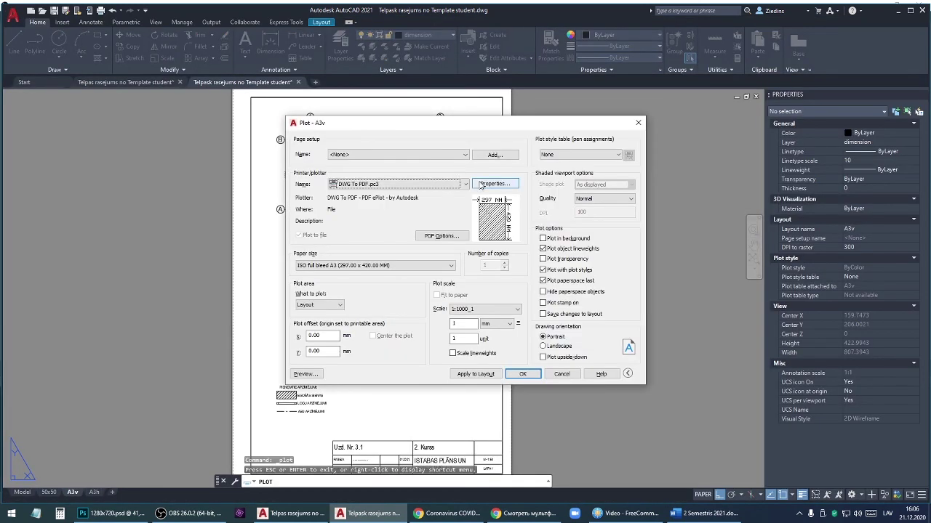
key("Escape")
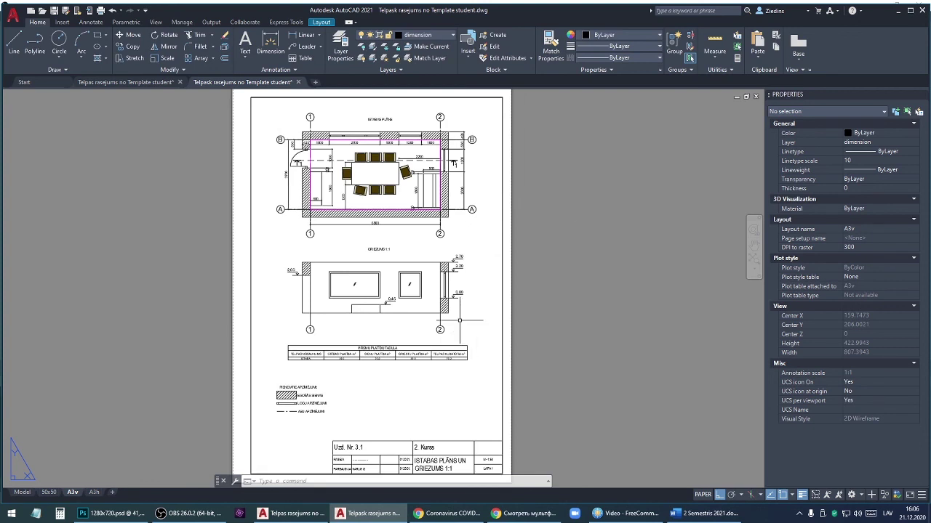